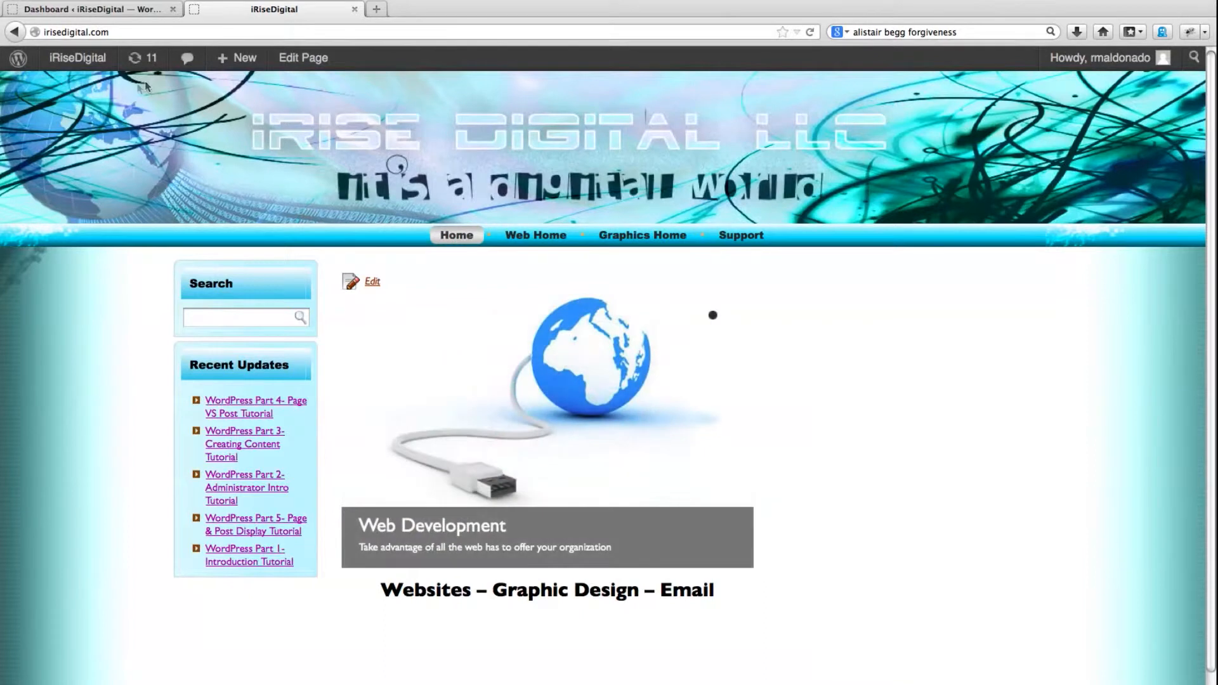
Compare the WordPress dashboard with the live iRiseDigital site and examine where each offers options for adding posts and pages
click(104, 10)
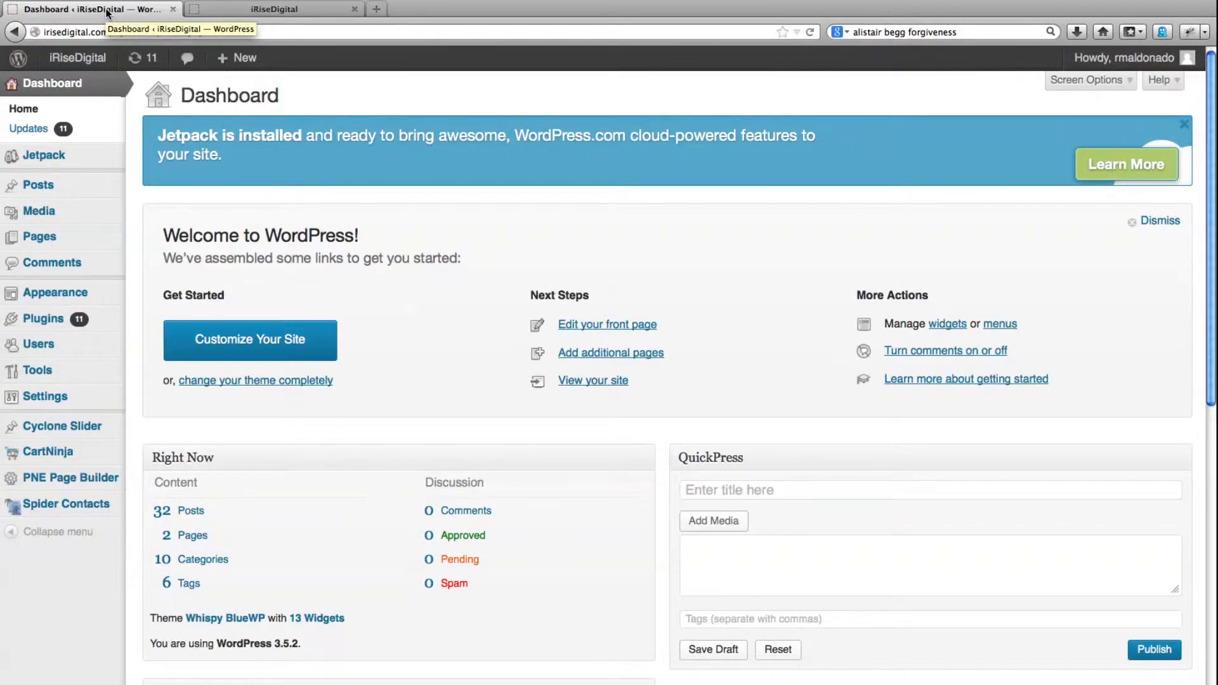
click(295, 12)
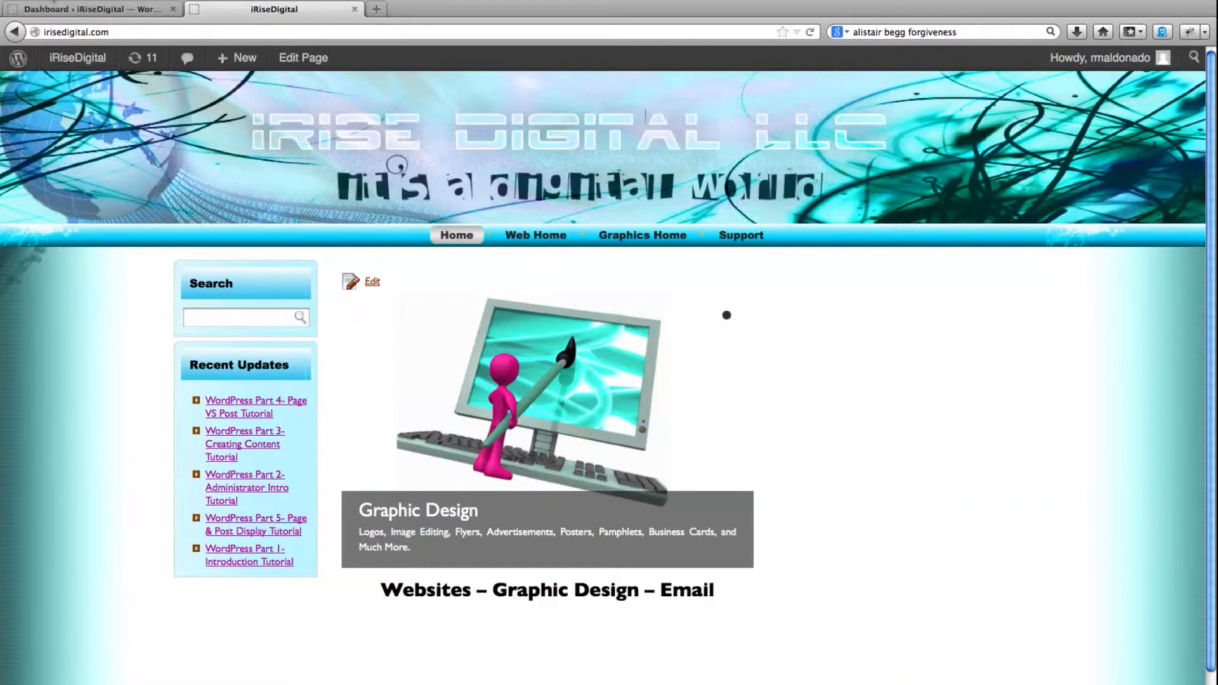
click(63, 11)
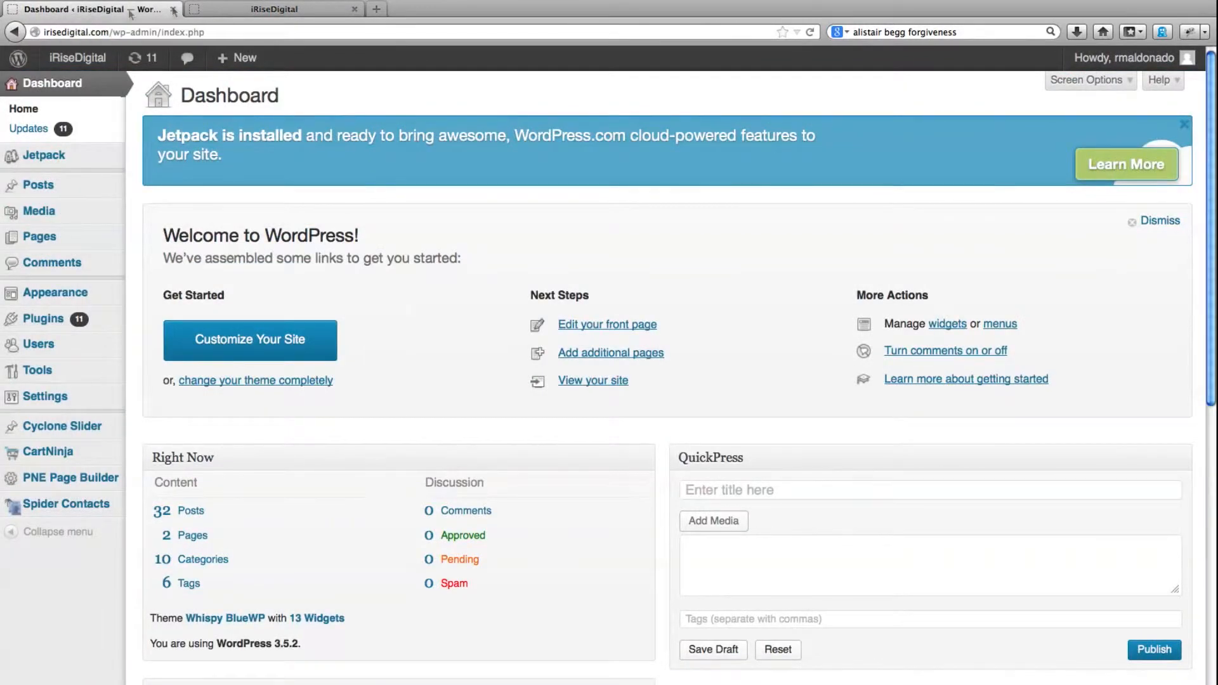
click(253, 10)
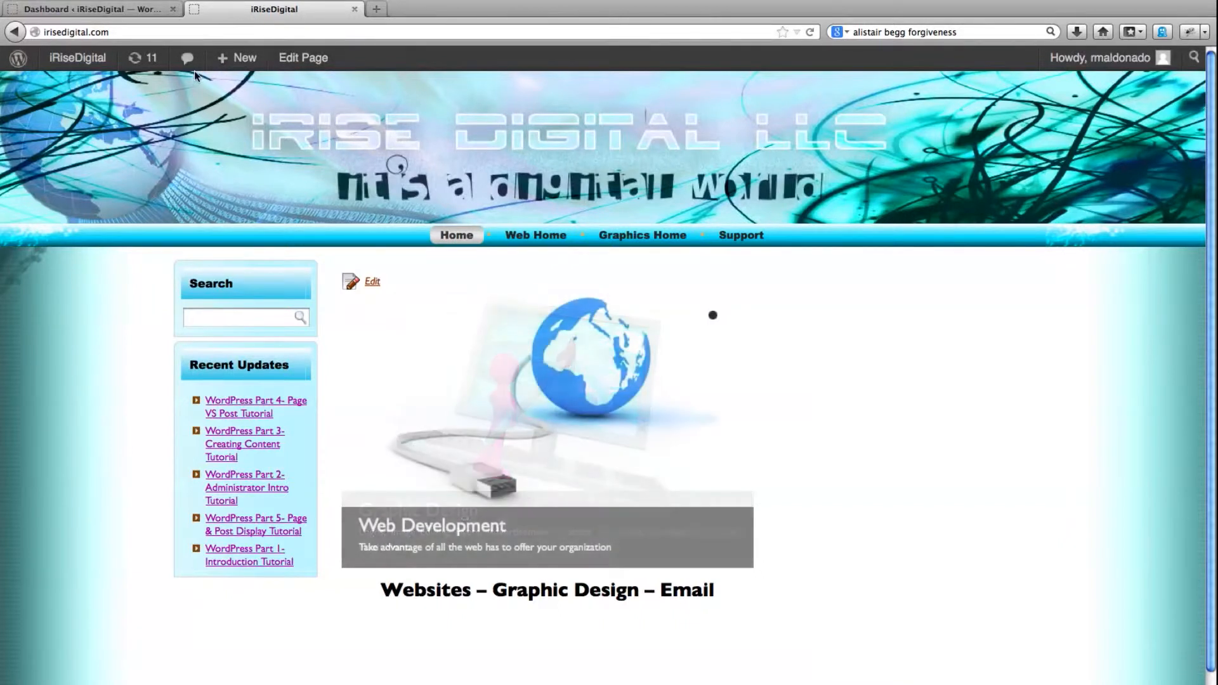
mouse_move(221, 61)
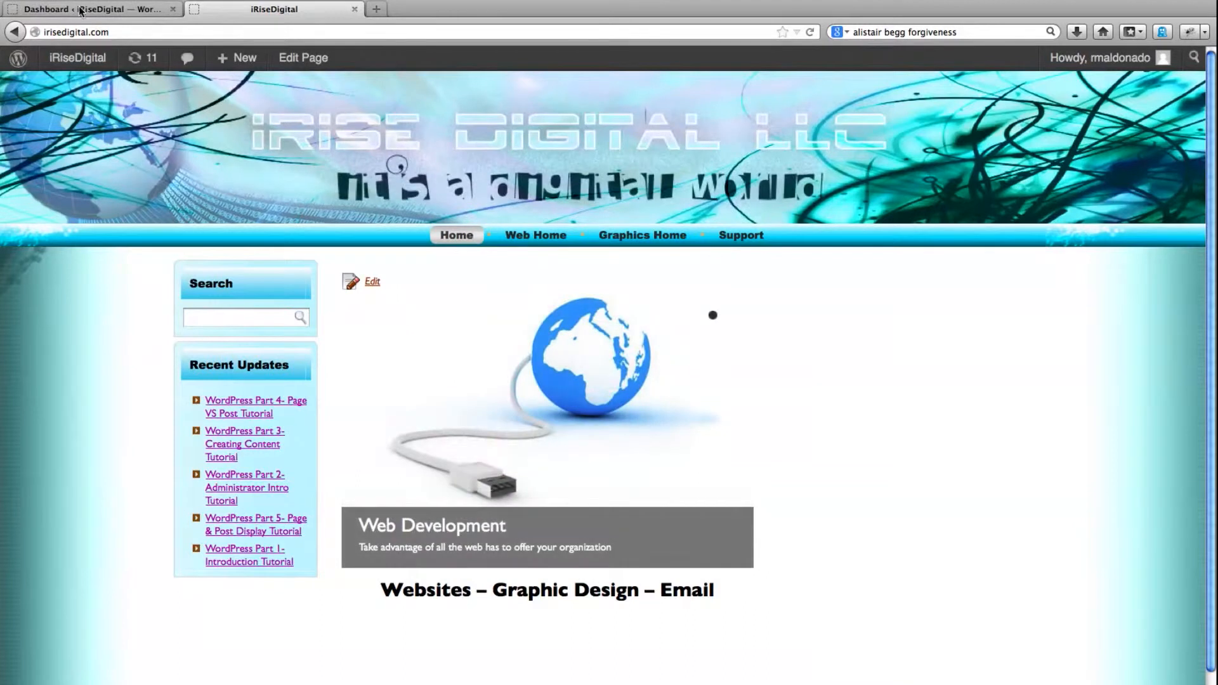
click(81, 11)
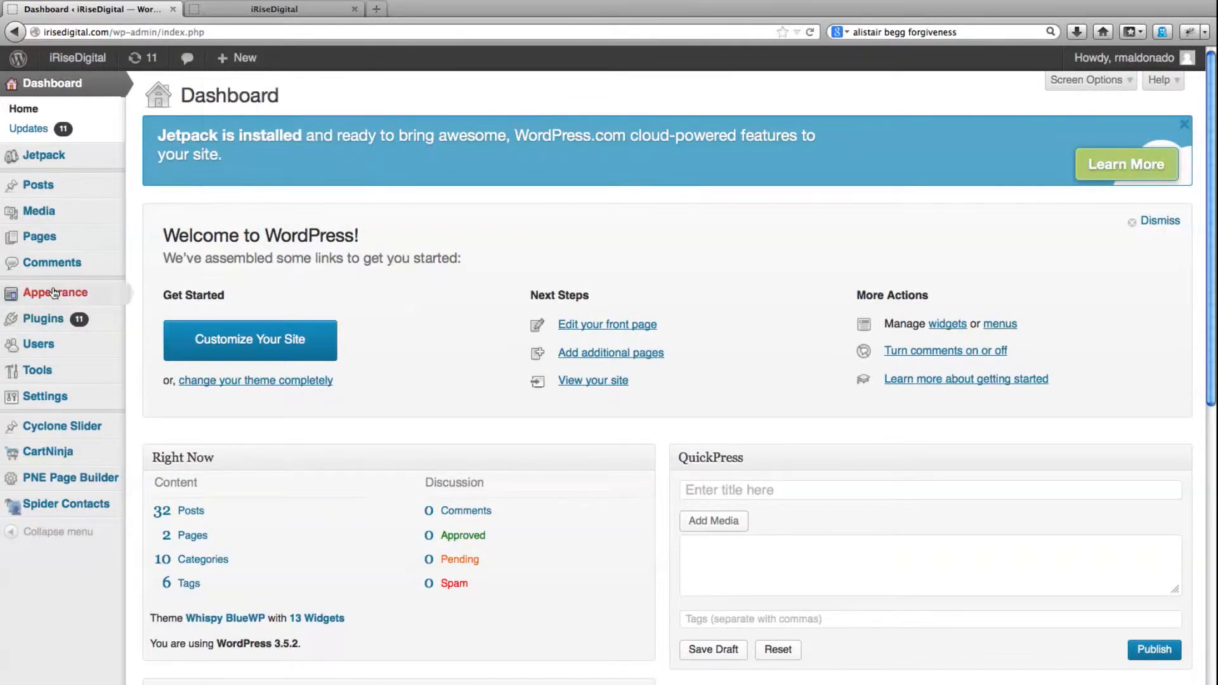
mouse_move(40, 200)
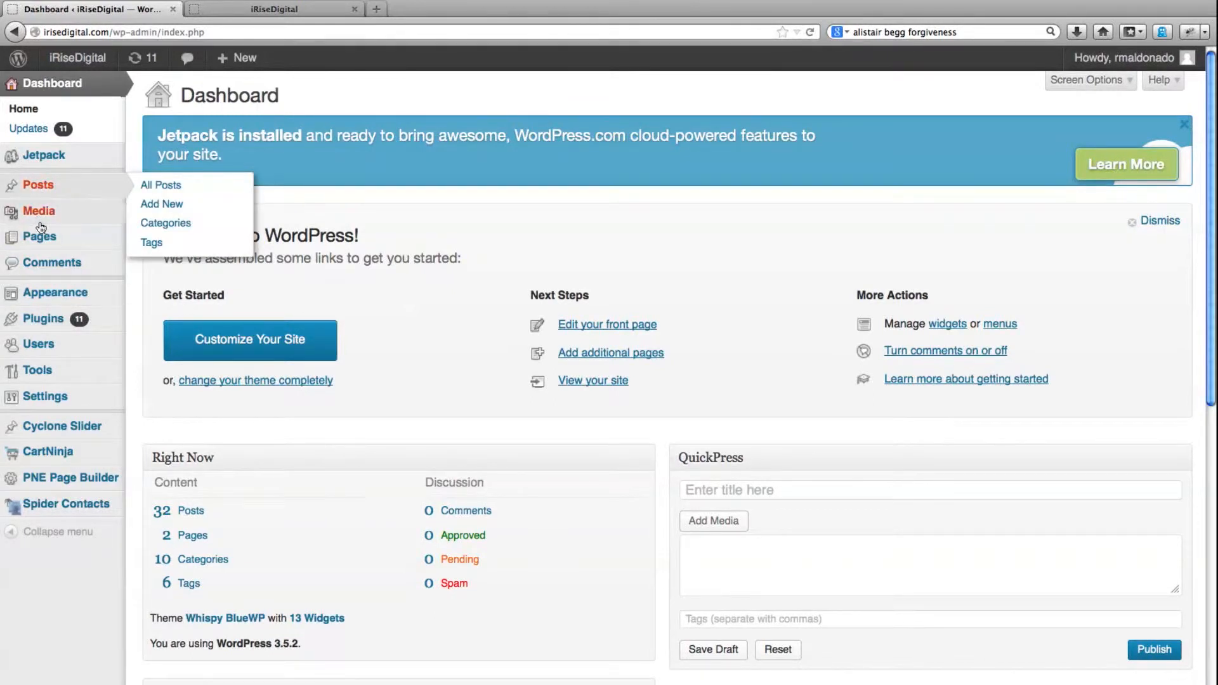
mouse_move(27, 247)
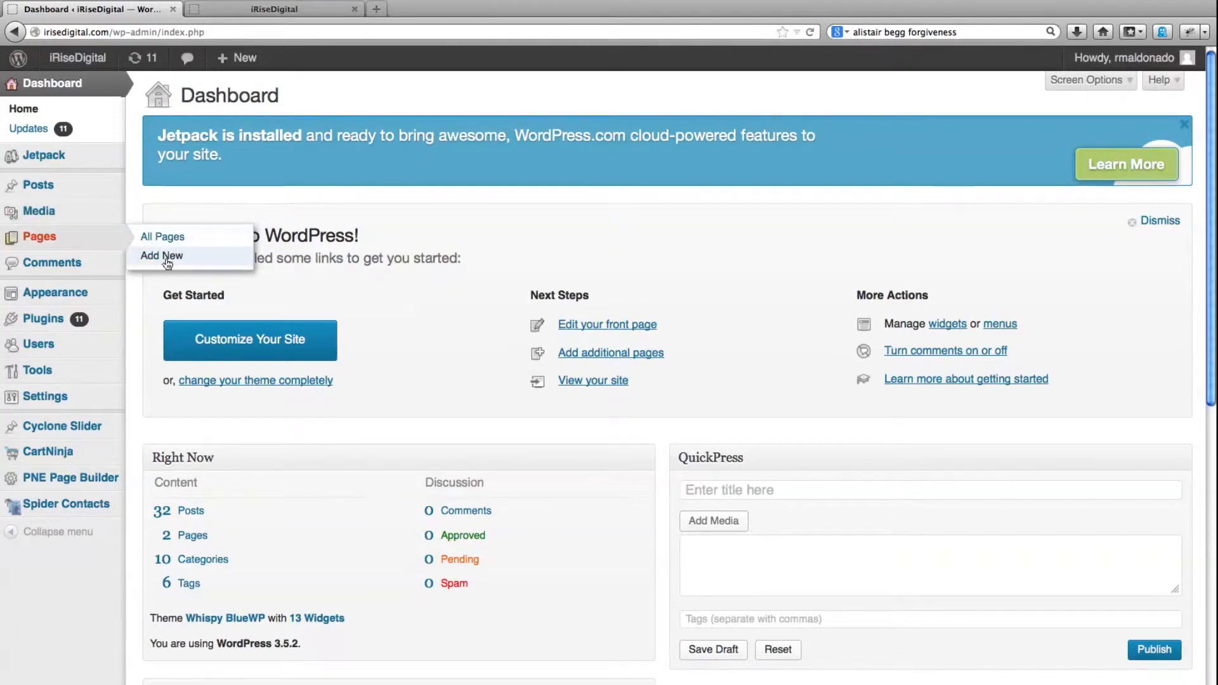
mouse_move(83, 186)
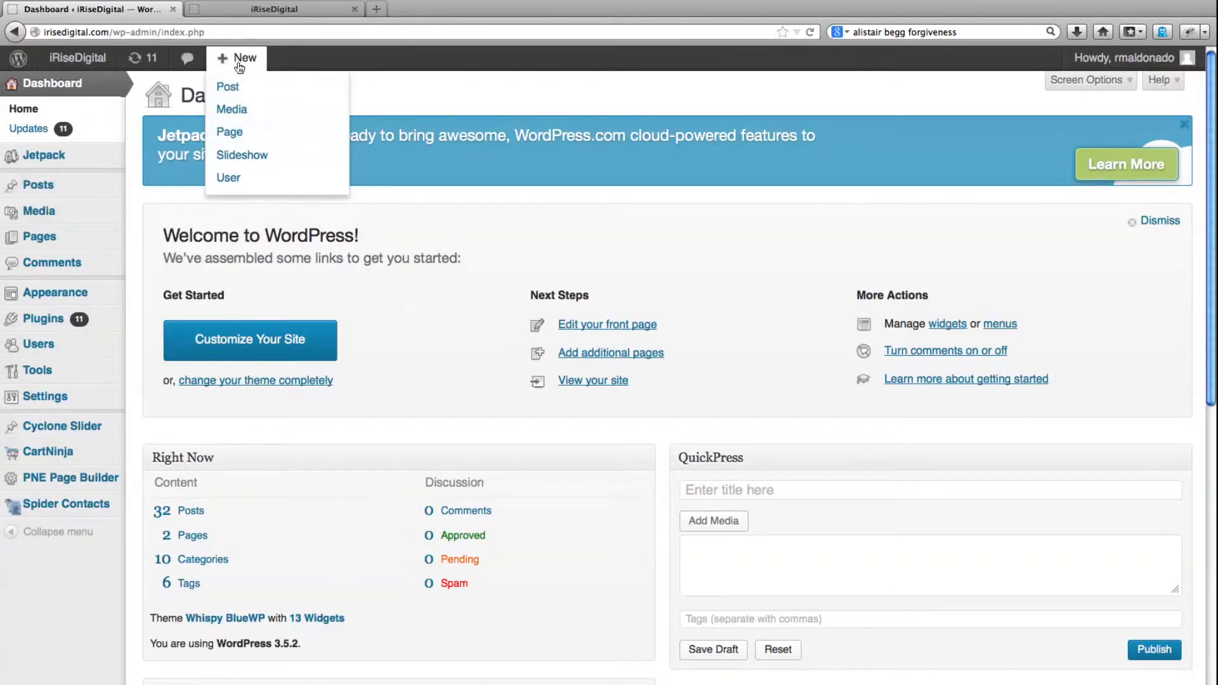
Return to the live iRiseDigital site and start a new post from there
click(269, 11)
mouse_move(240, 57)
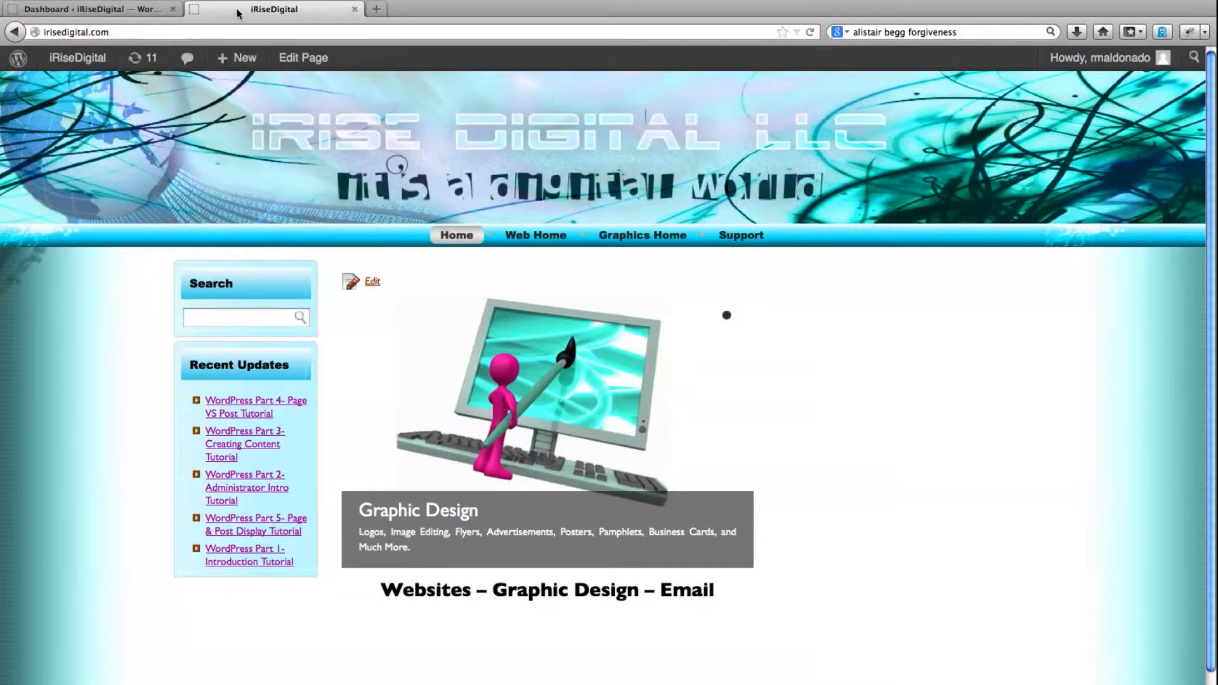
click(233, 92)
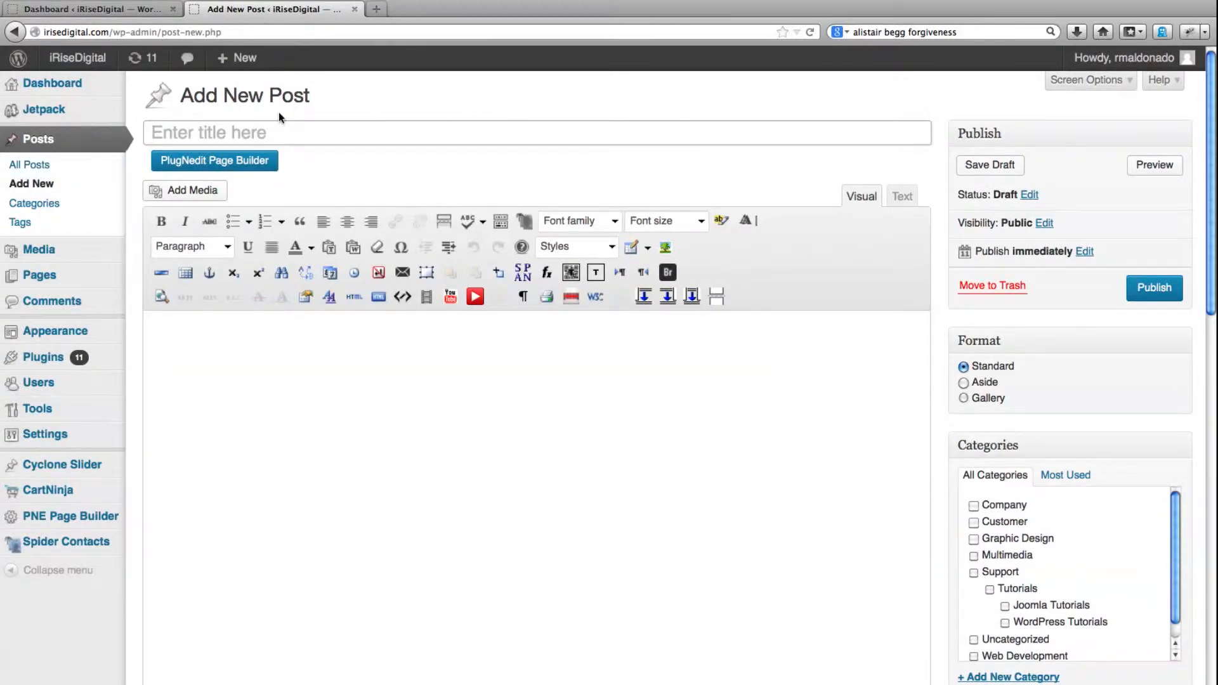
Bring up the list of all posts in a separate browser tab and open "WordPress Part 5- Page & Post Display Tutorial" for editing
right_click(32, 170)
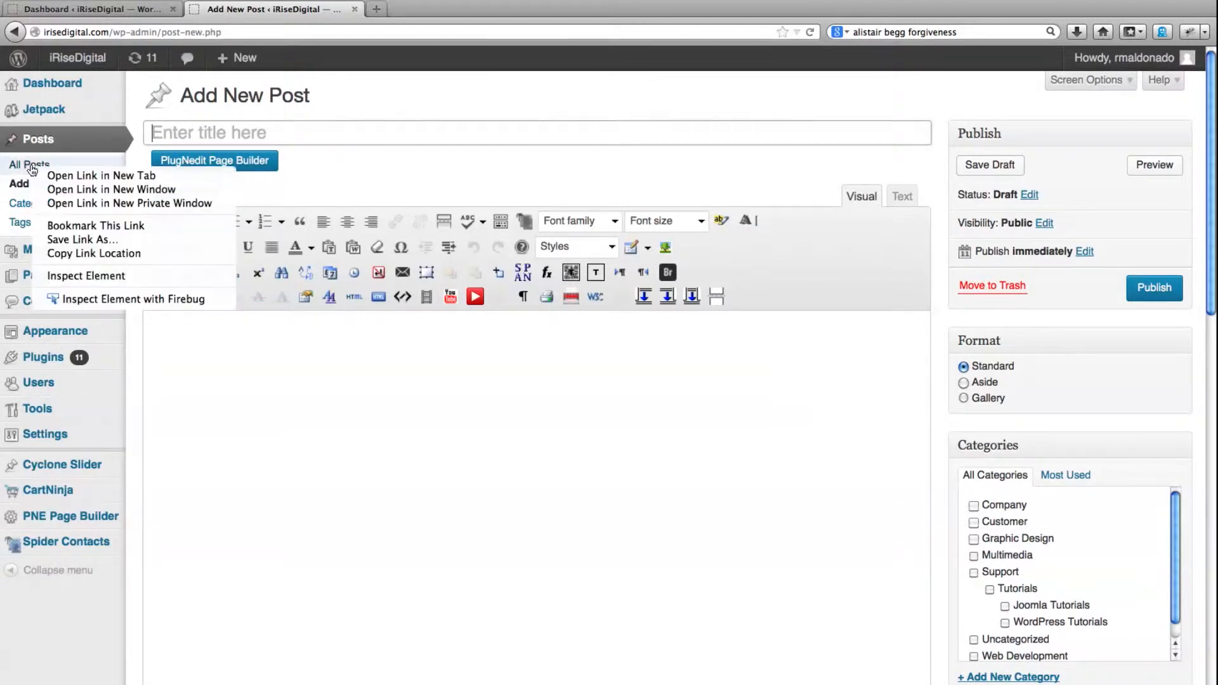
click(89, 175)
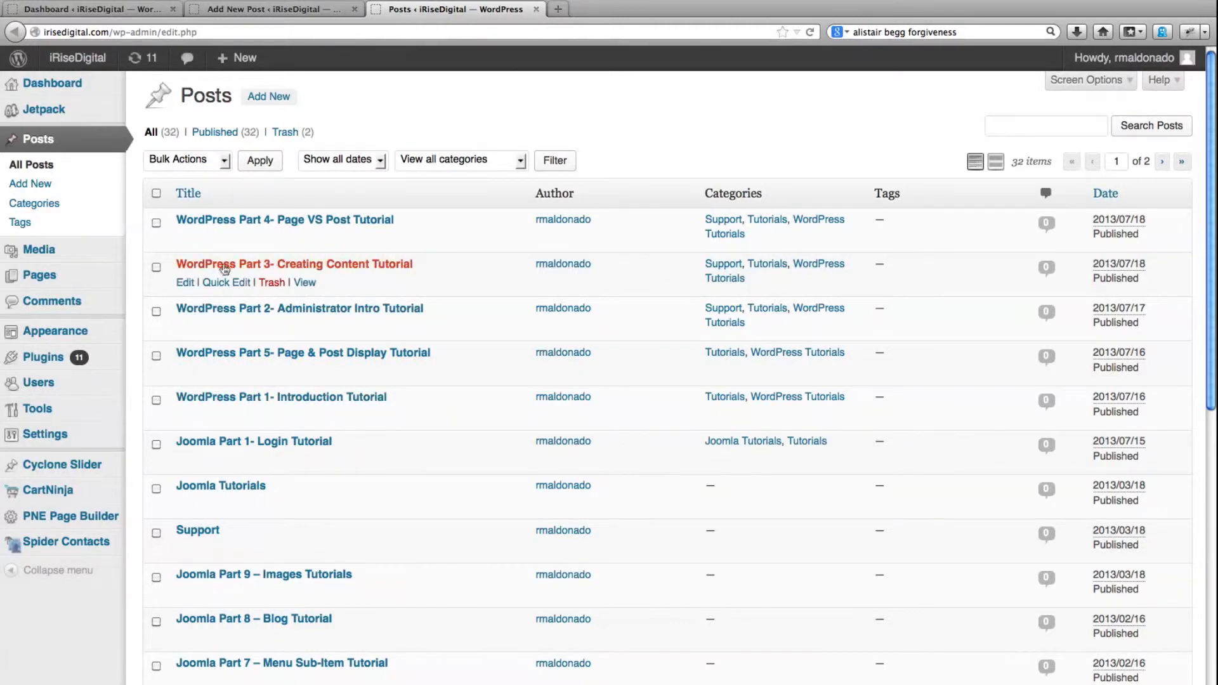
click(231, 357)
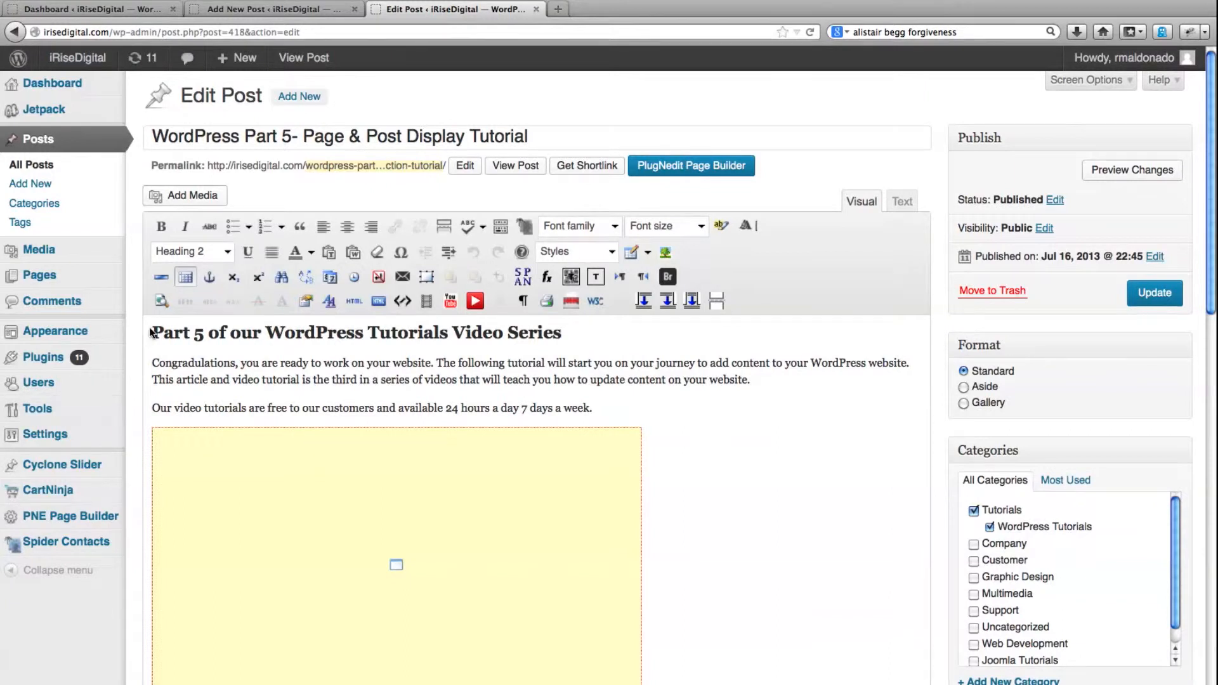
Copy the Part 5 post's heading and introductory paragraphs into the body of the new post
drag(151, 333, 227, 333)
drag(466, 333, 716, 627)
key(super+c)
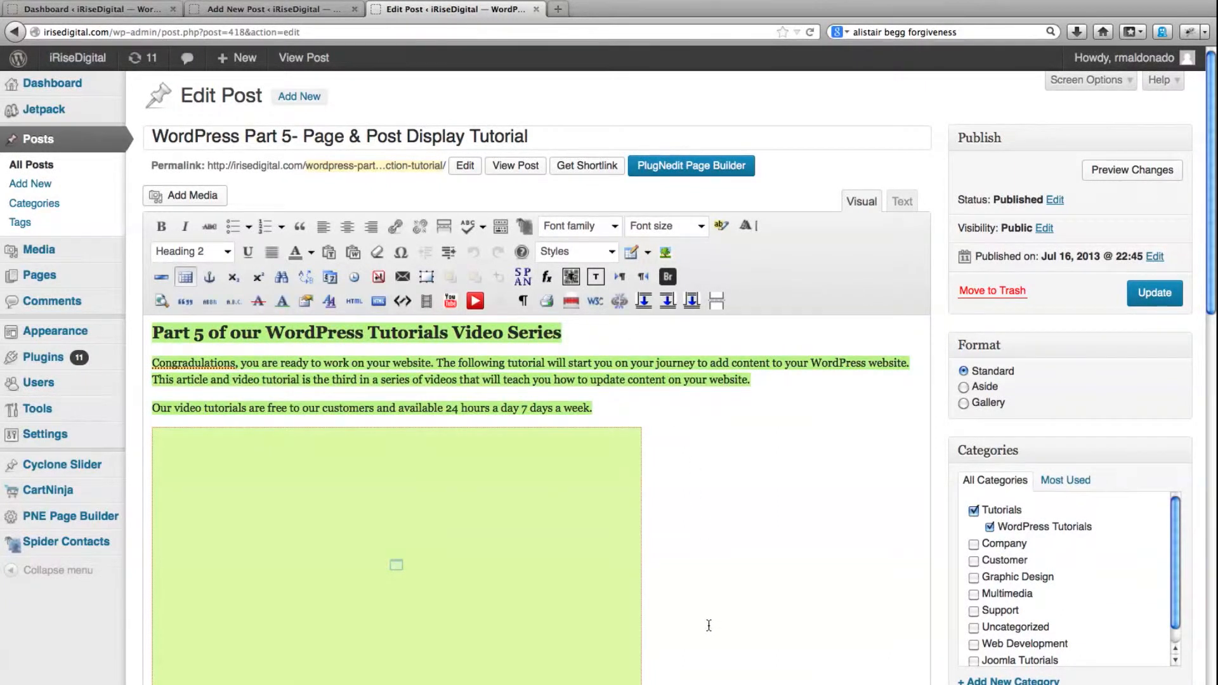
click(266, 11)
click(298, 454)
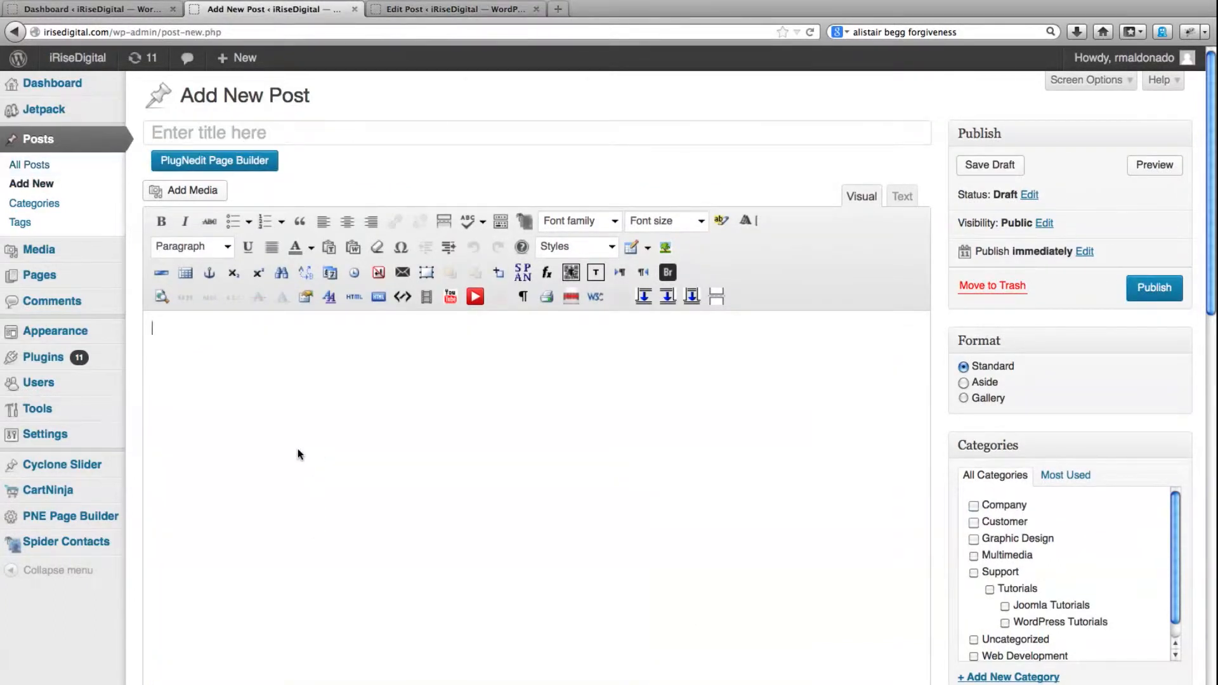
key(super+v)
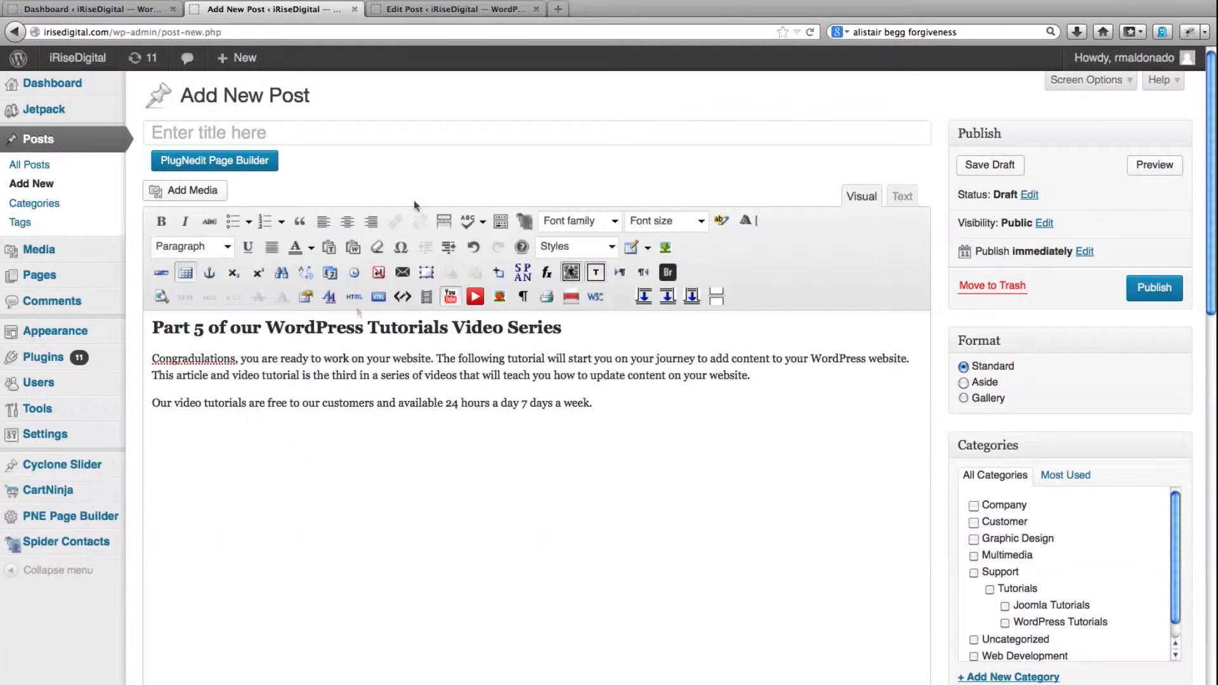
Copy the Part 5 post's title into the new post's title
click(453, 7)
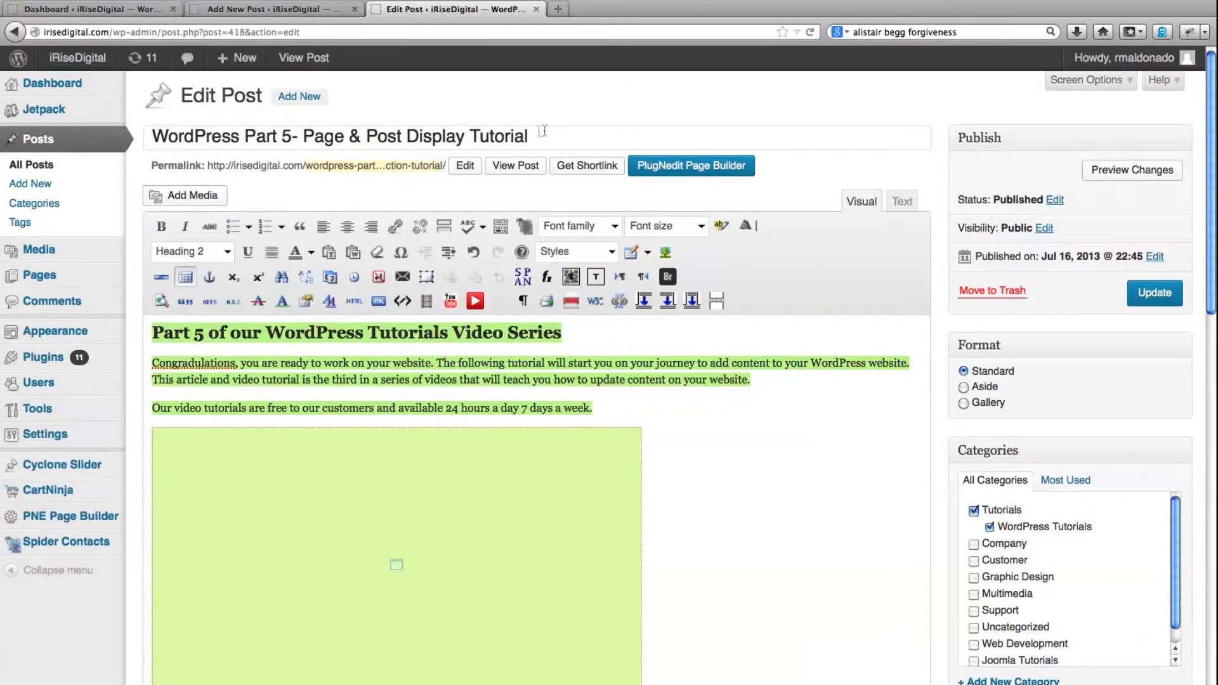
drag(560, 135, 79, 139)
key(super+c)
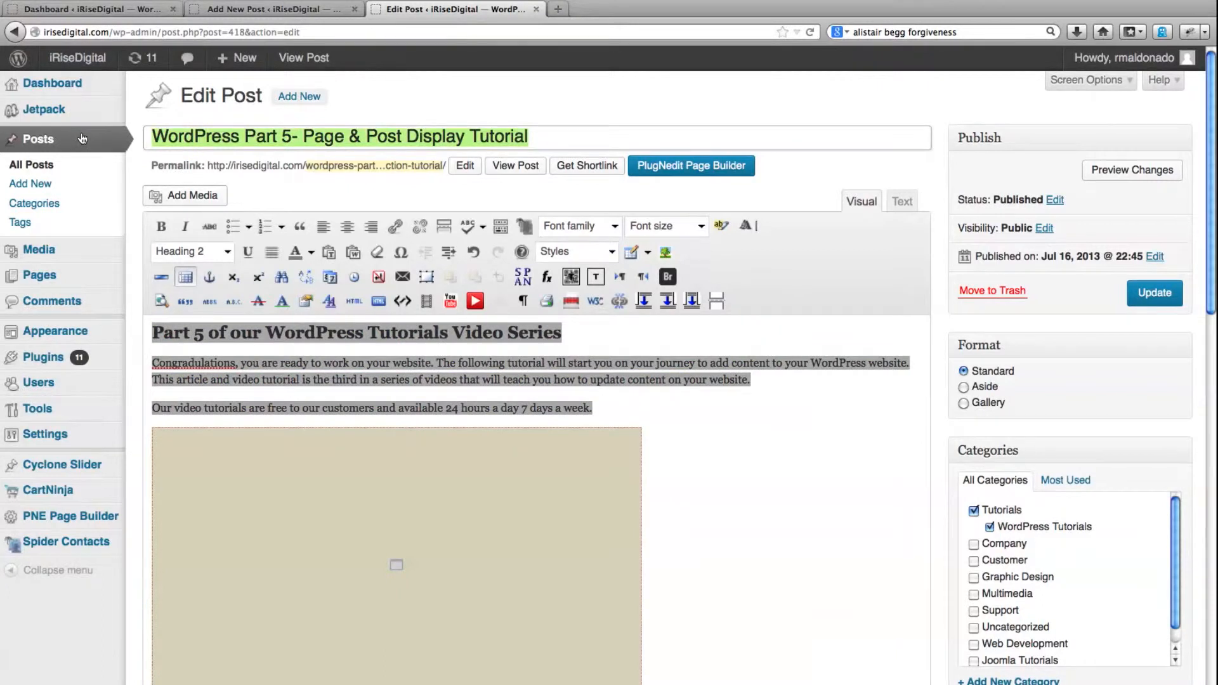
click(284, 8)
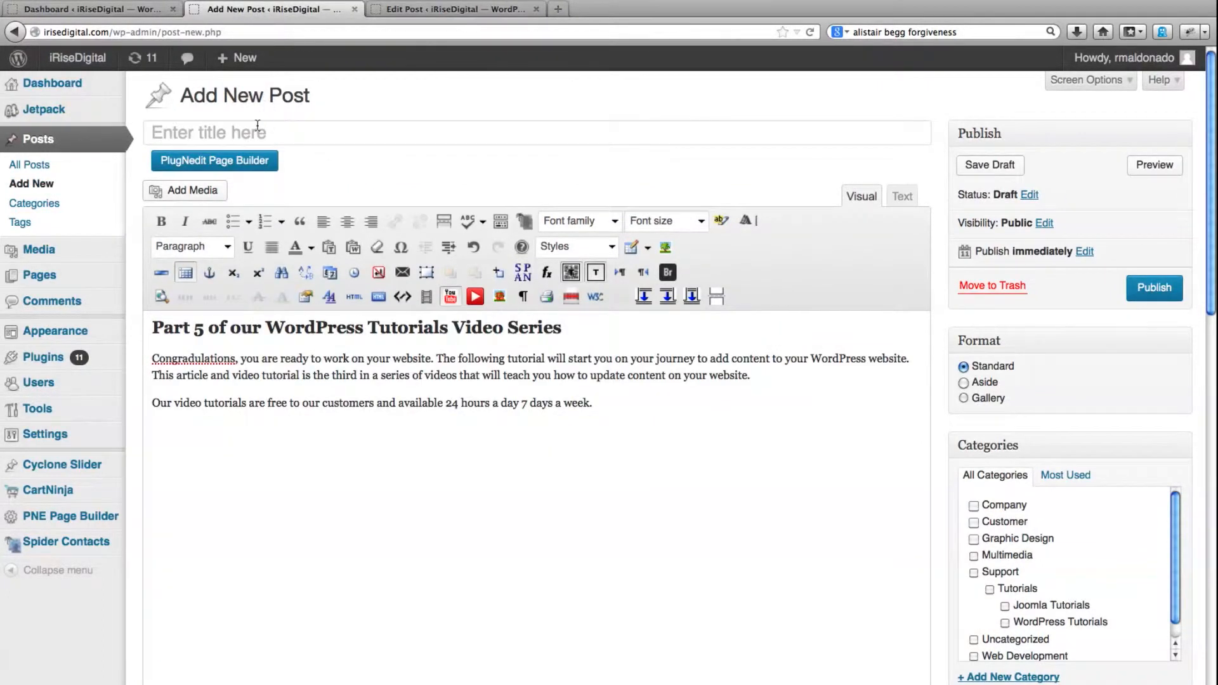
click(252, 135)
key(super+v)
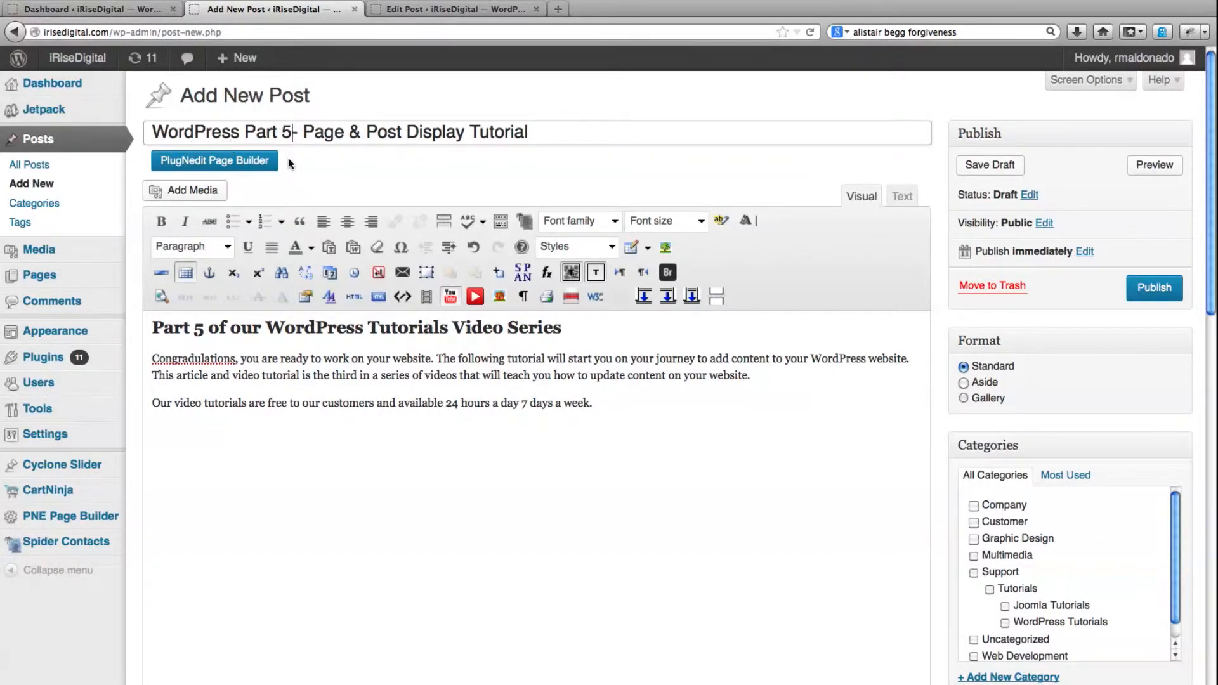
Change the part number to 6 in both the new post's title and its body heading
key(BackSpace)
text(6)
click(204, 327)
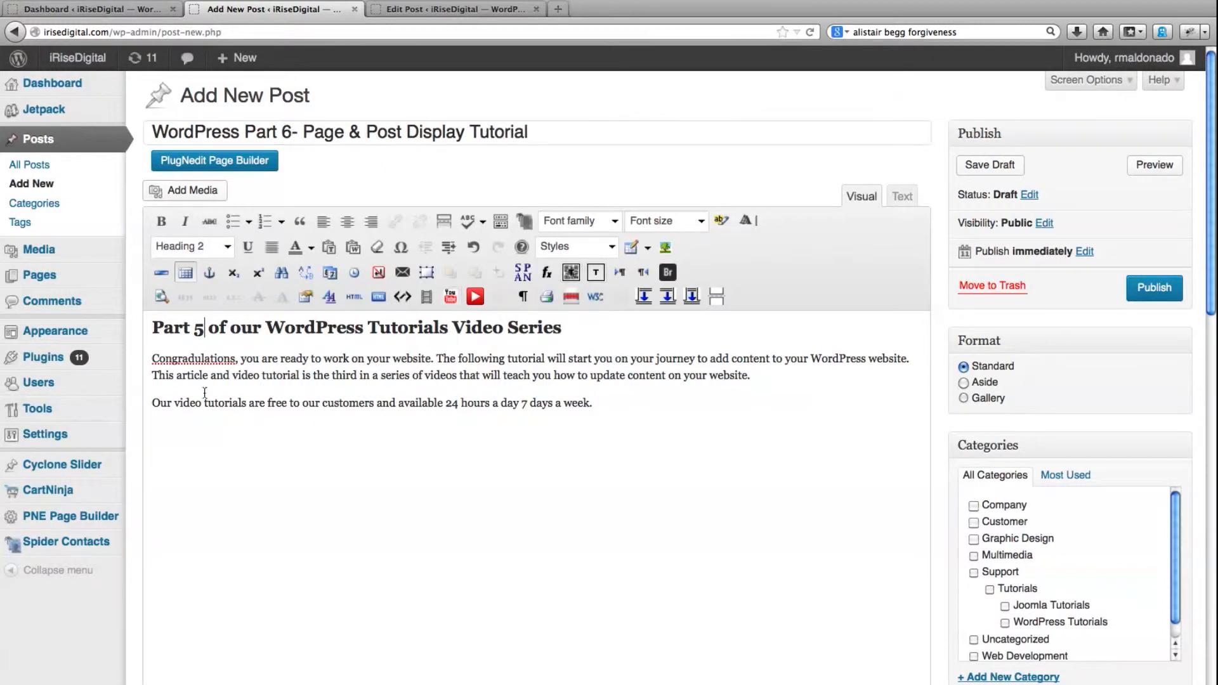
key(BackSpace)
text(6)
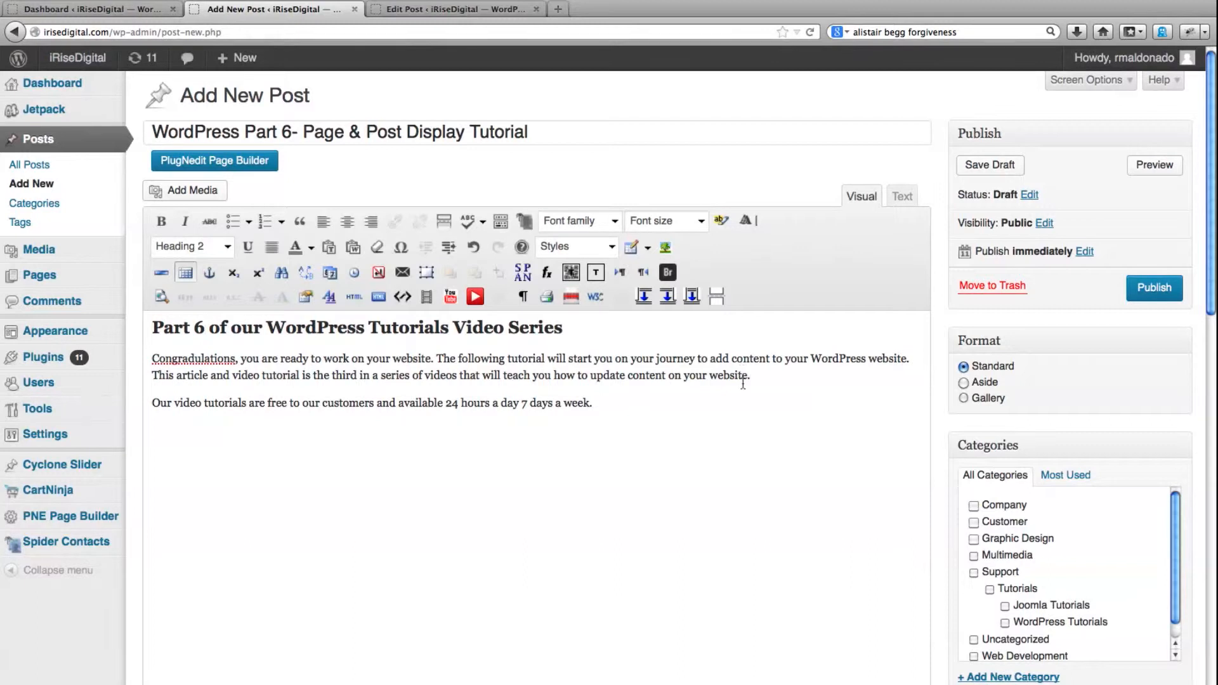
Open YouTube in a new browser tab, pause the "6 Wordpress Create Menu Tutorial" video and copy its web address
click(558, 9)
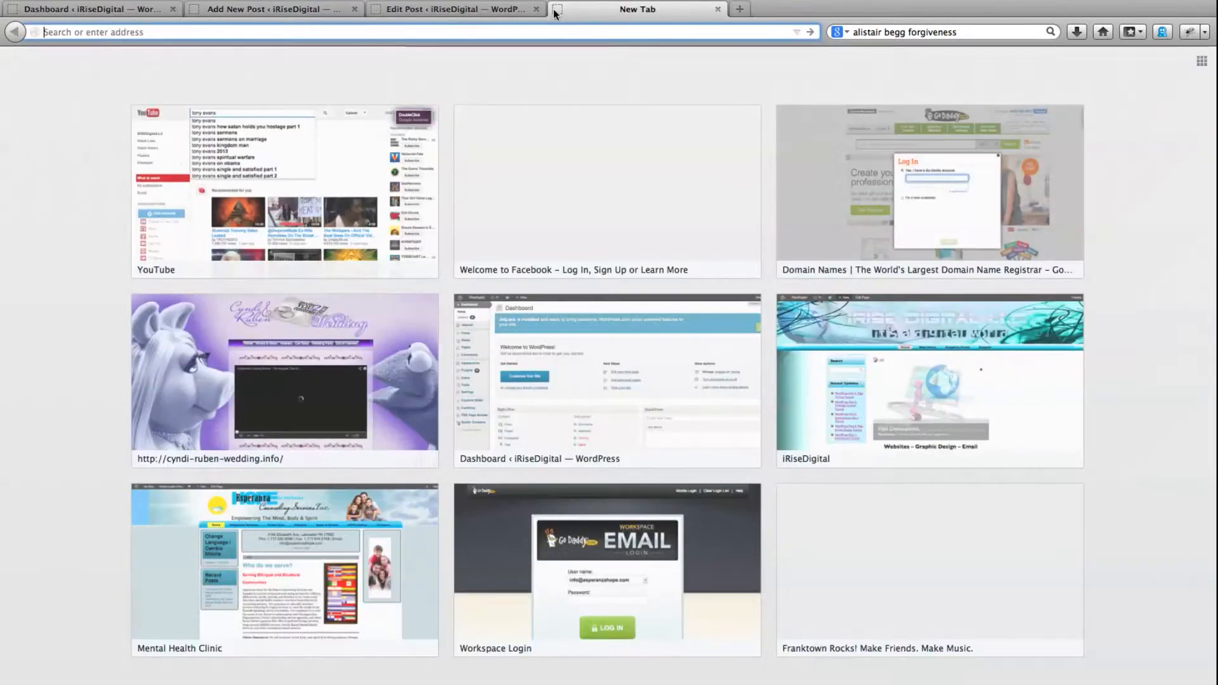
click(240, 204)
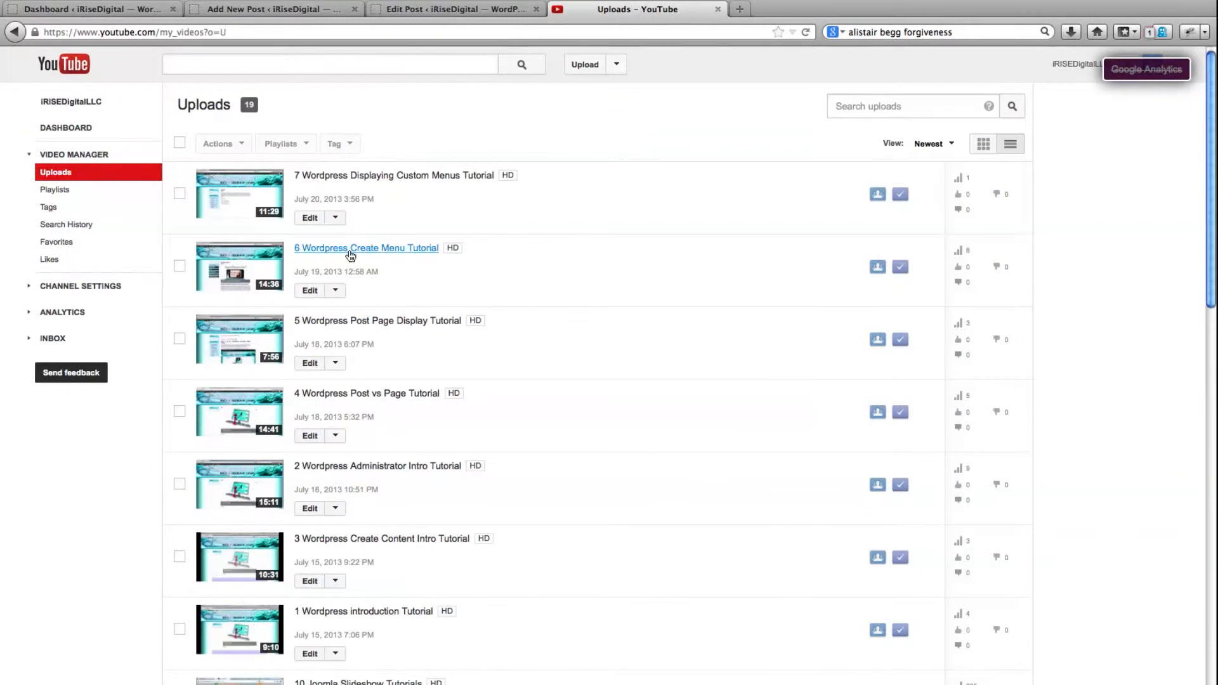
click(350, 251)
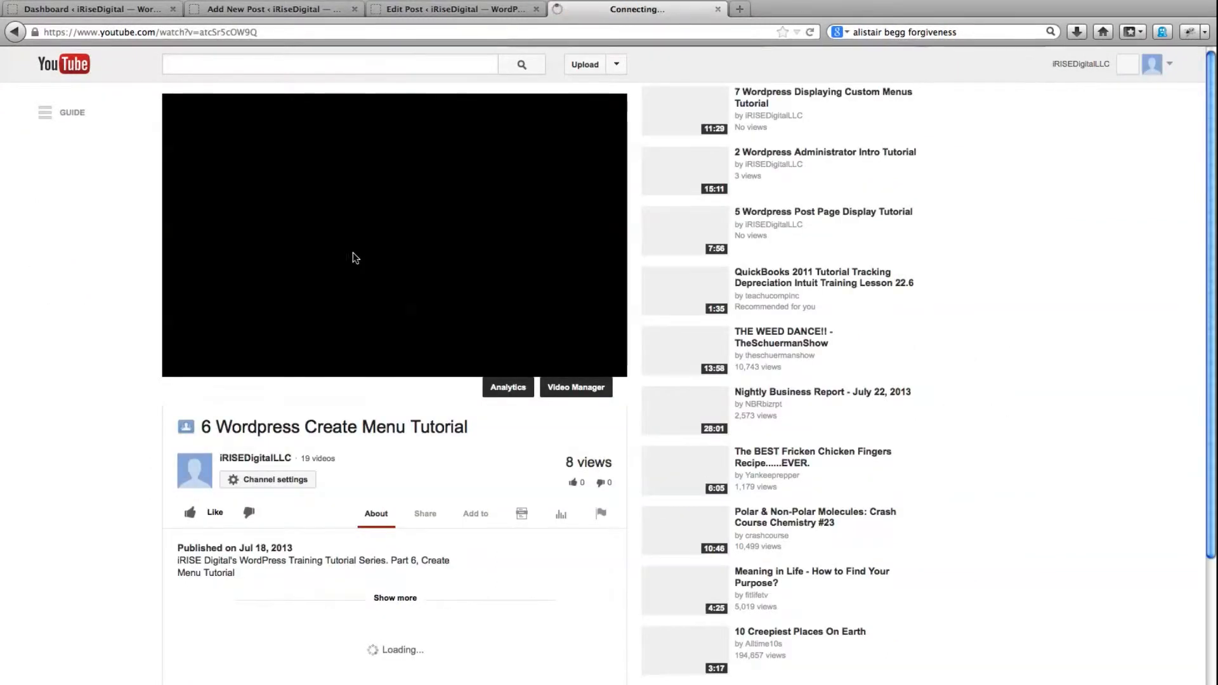
click(264, 146)
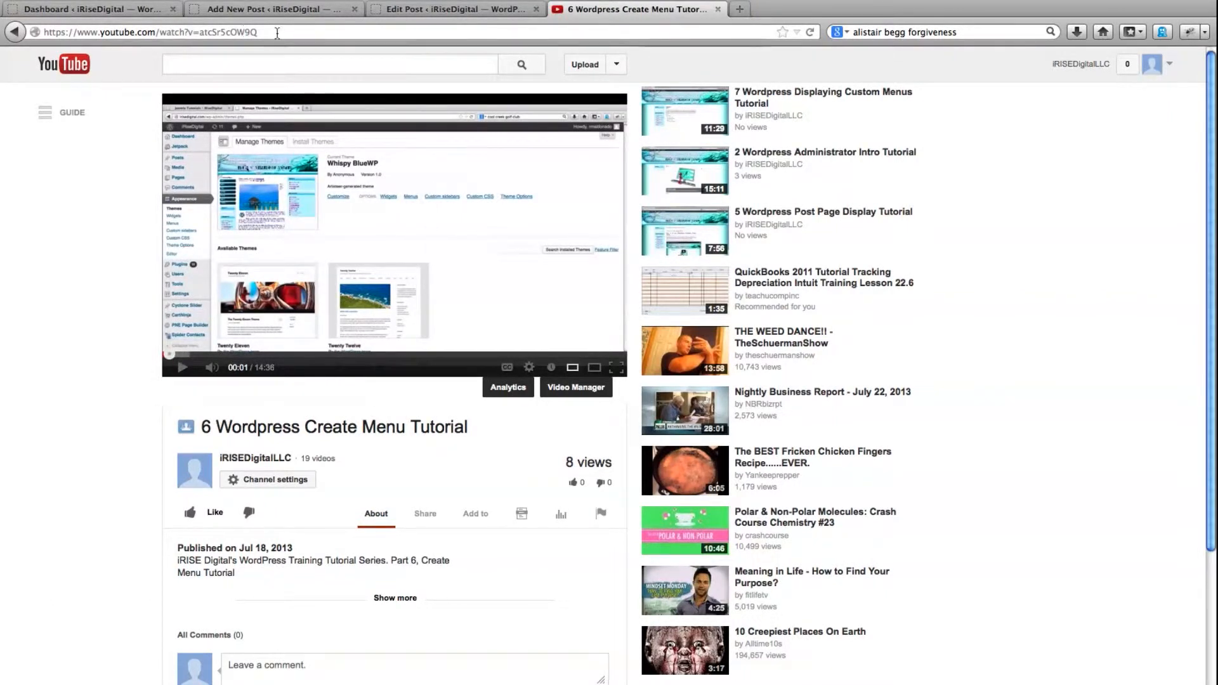
click(277, 33)
key(super+c)
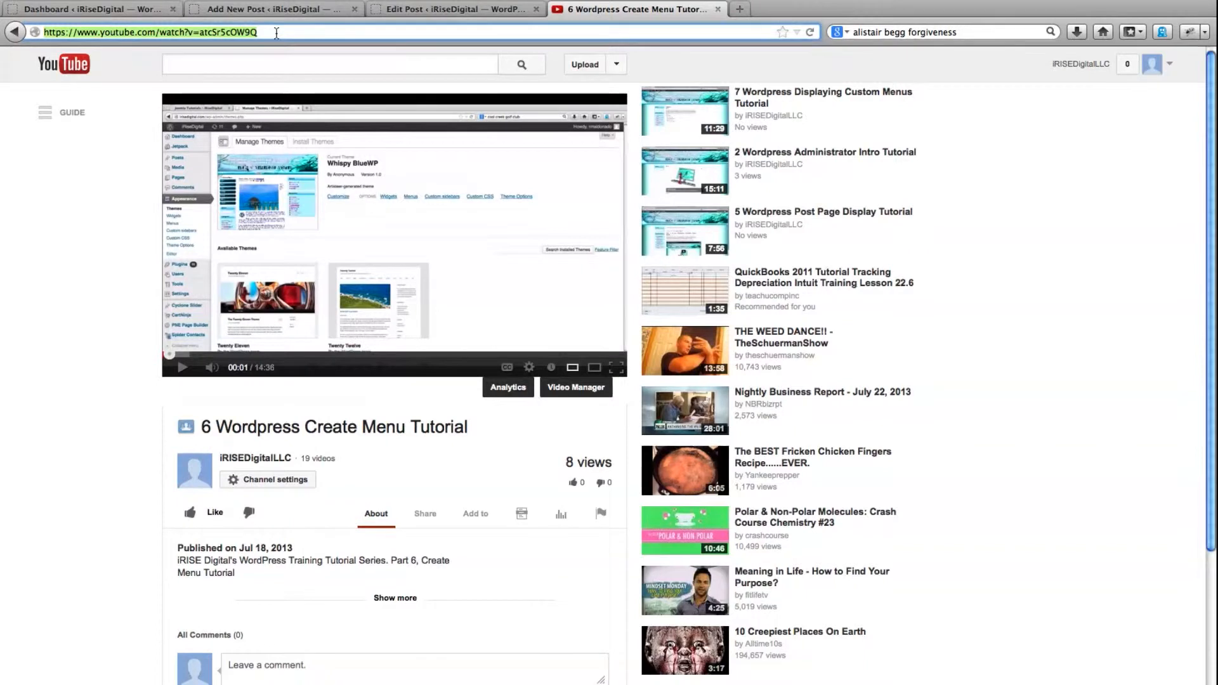
Embed the copied YouTube video address in the new post, on a new line below the last paragraph, at 560 × 315 in iFrame style
click(383, 12)
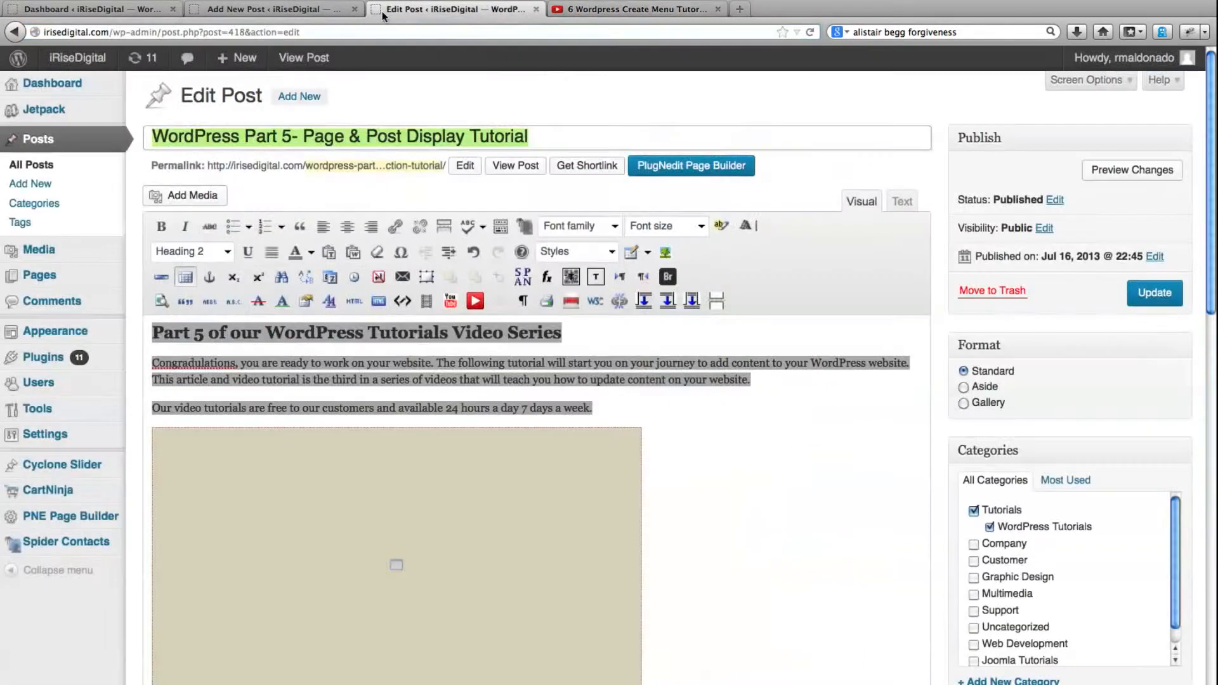
click(315, 14)
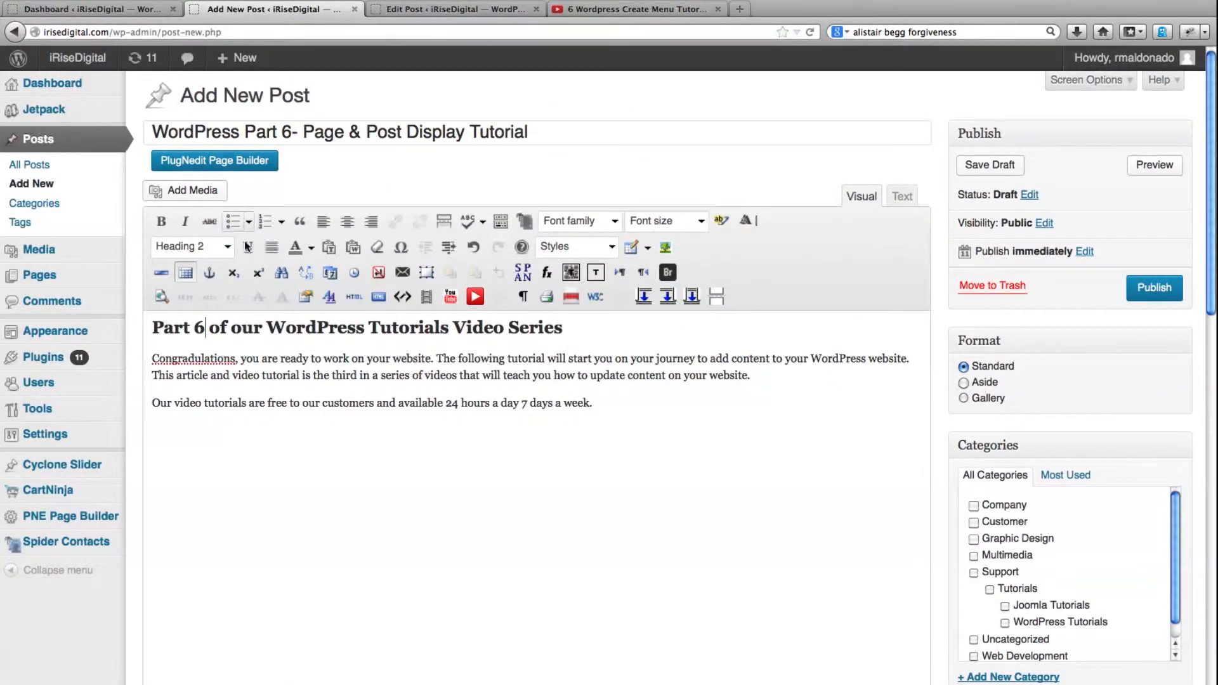
click(621, 409)
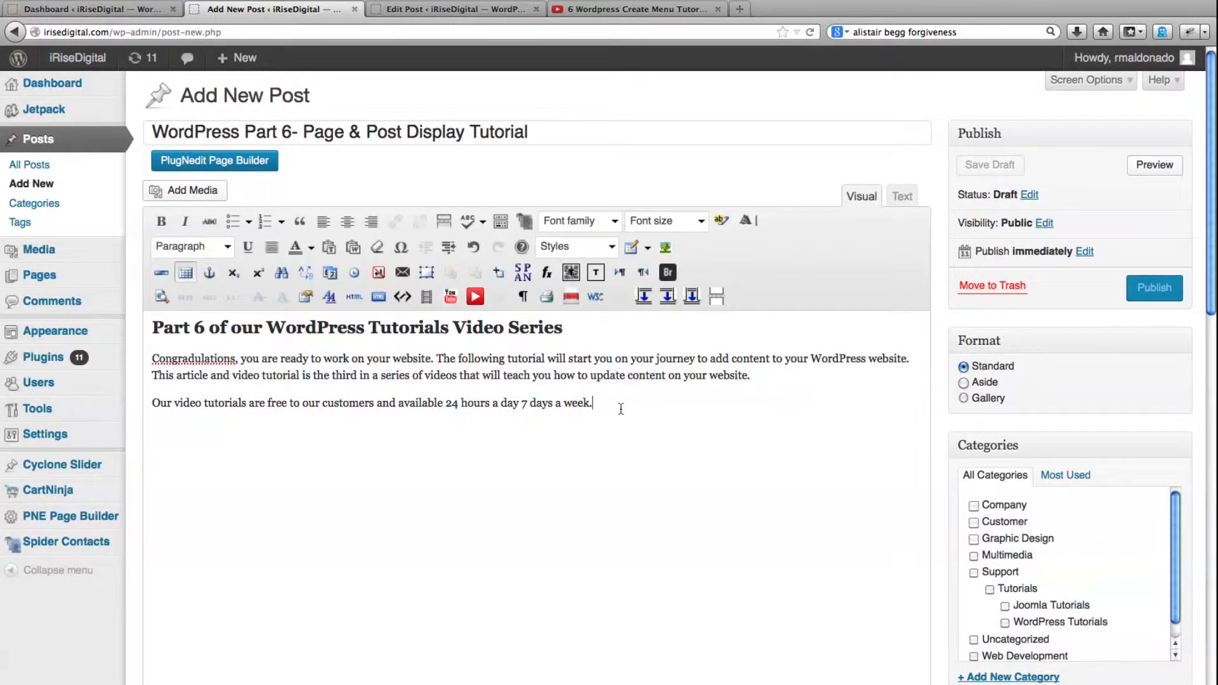
key(Return)
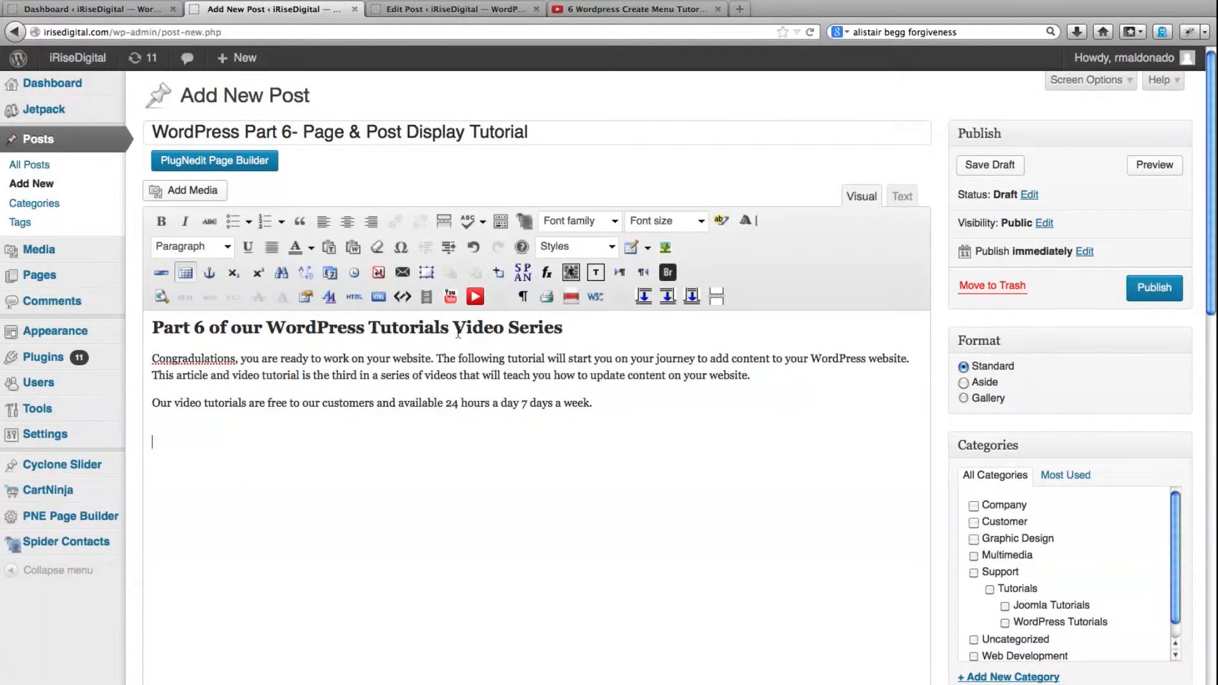
click(477, 296)
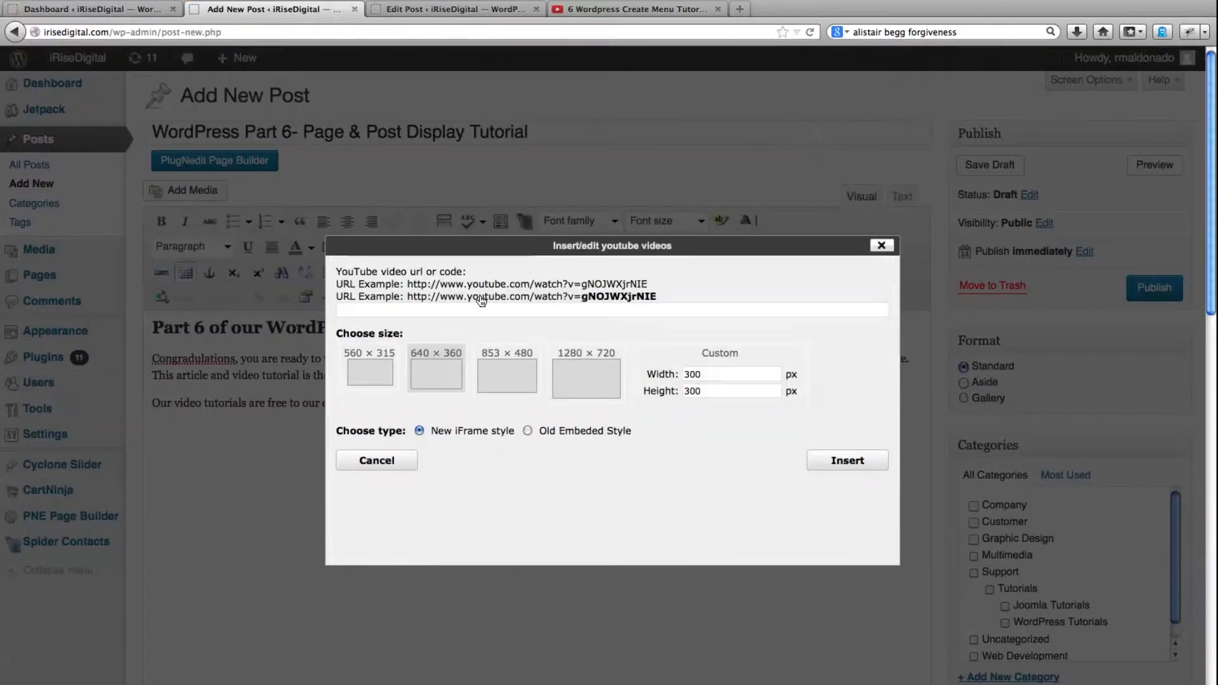
click(376, 373)
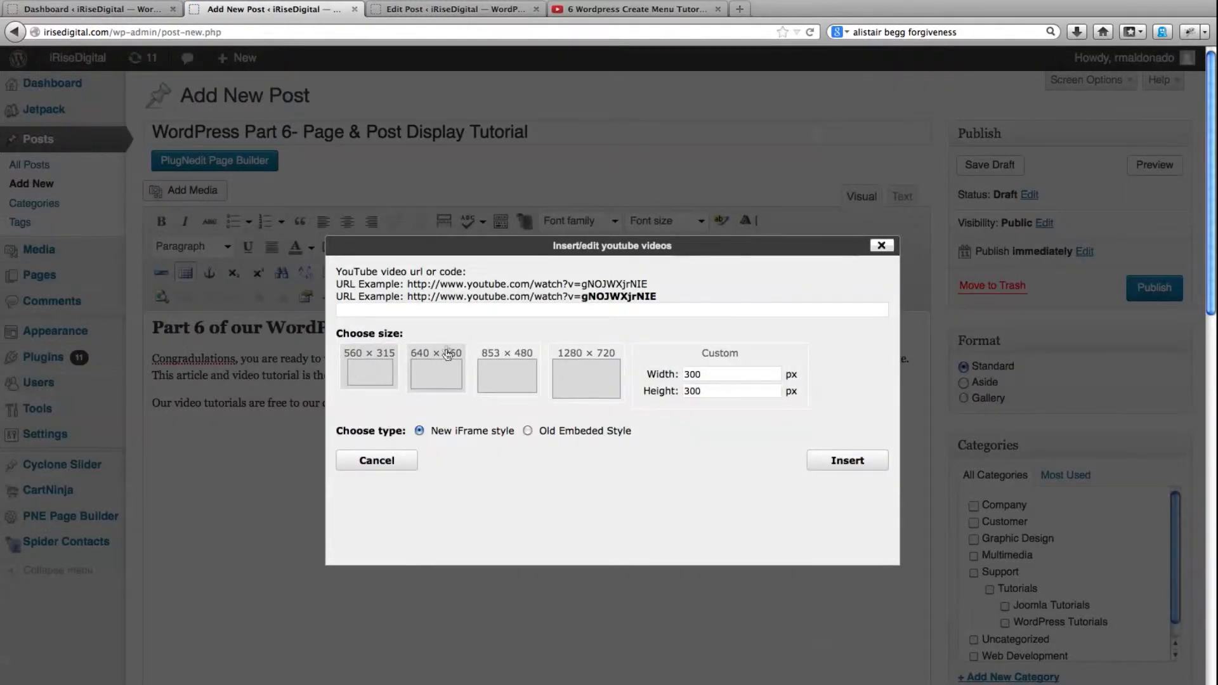
click(454, 311)
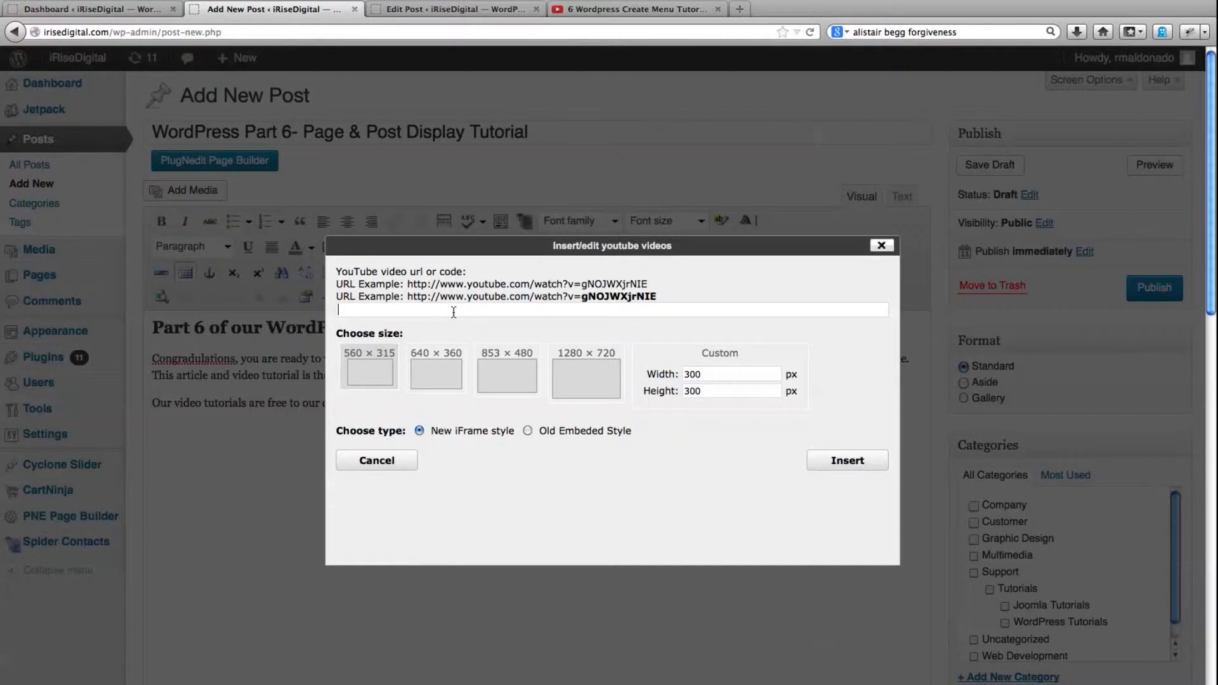
key(super+v)
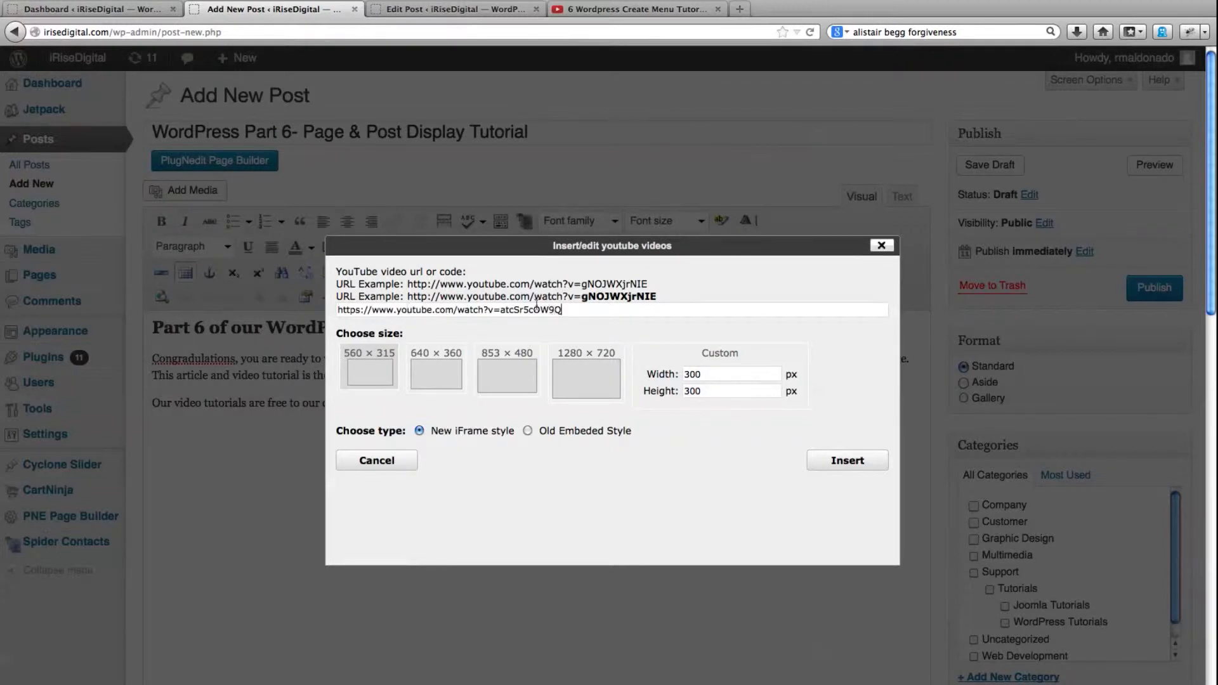
click(620, 14)
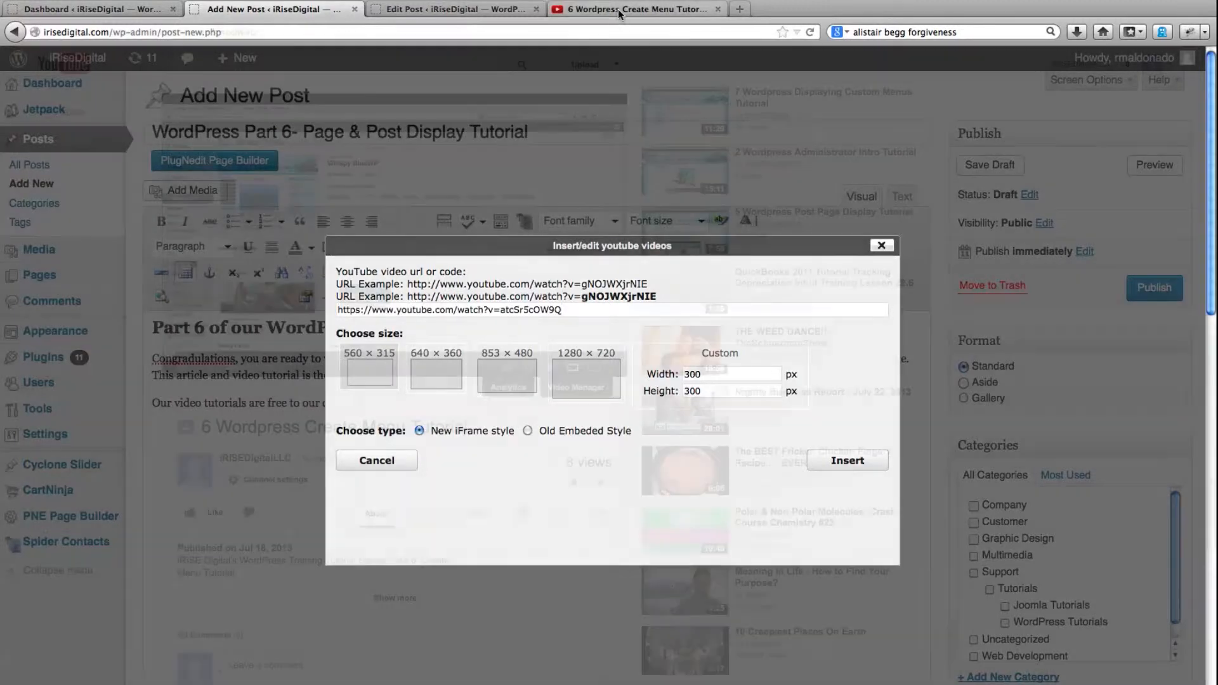
click(283, 31)
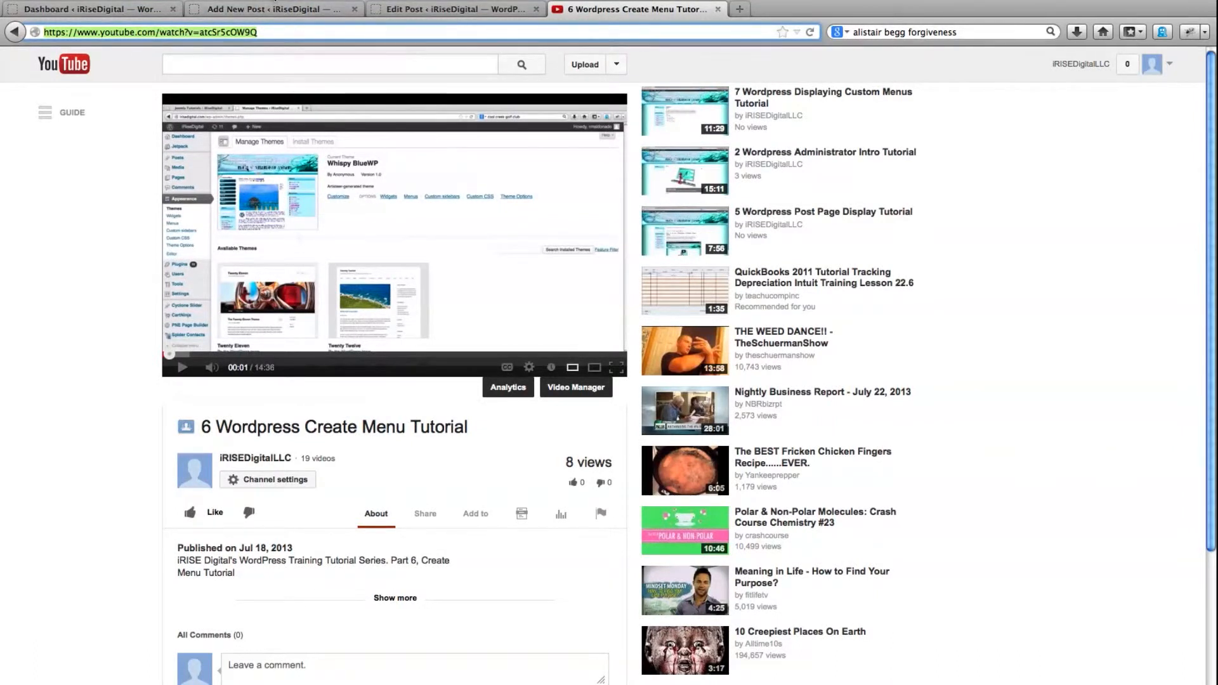
click(273, 12)
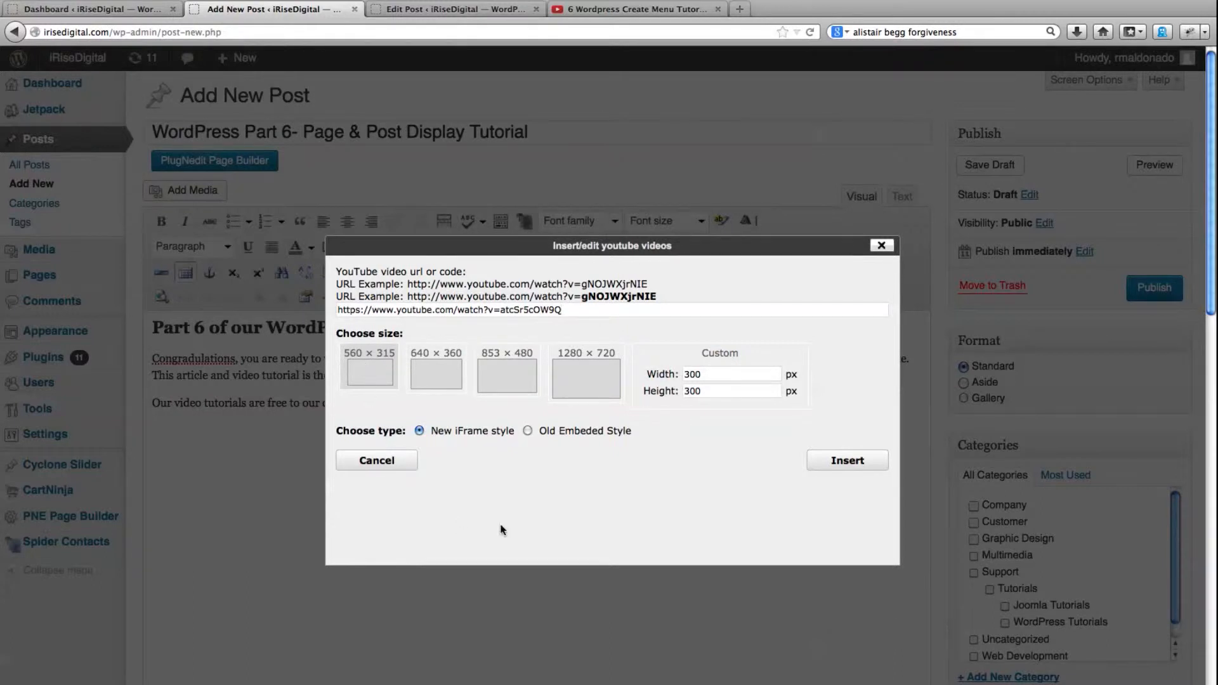
click(836, 467)
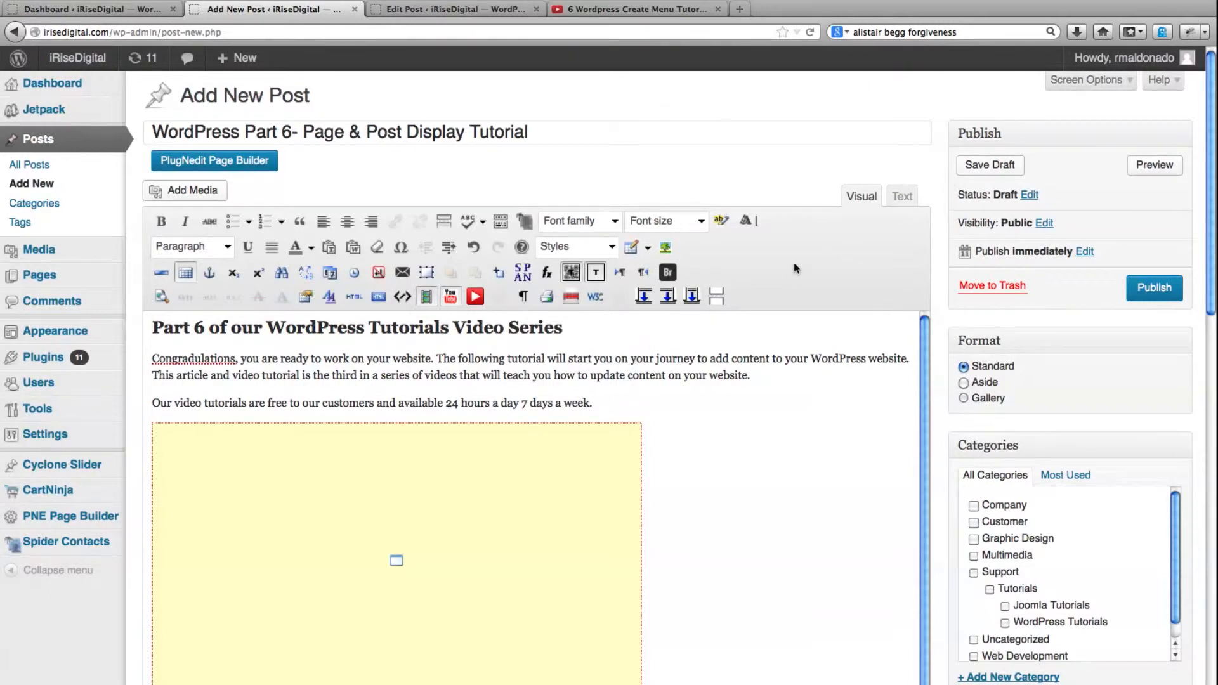
In the post's HTML code, set the iframe's allowfullscreen attribute to "yes" and delete the leftover img tag below it
click(898, 202)
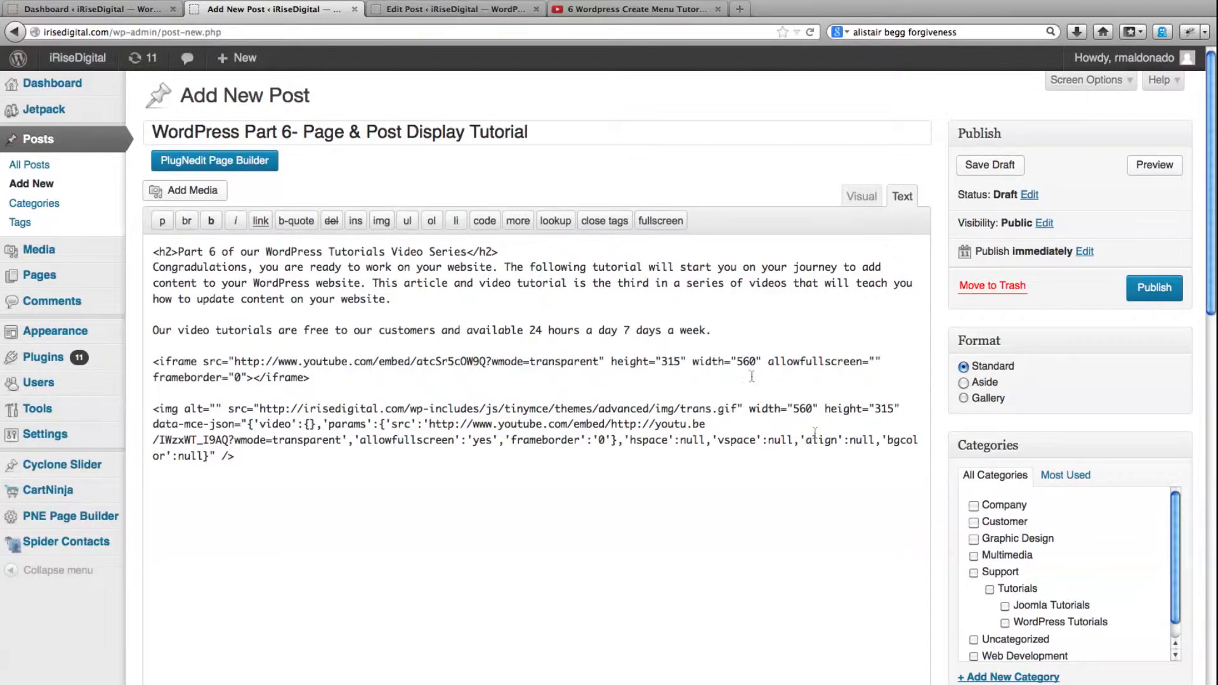
click(874, 360)
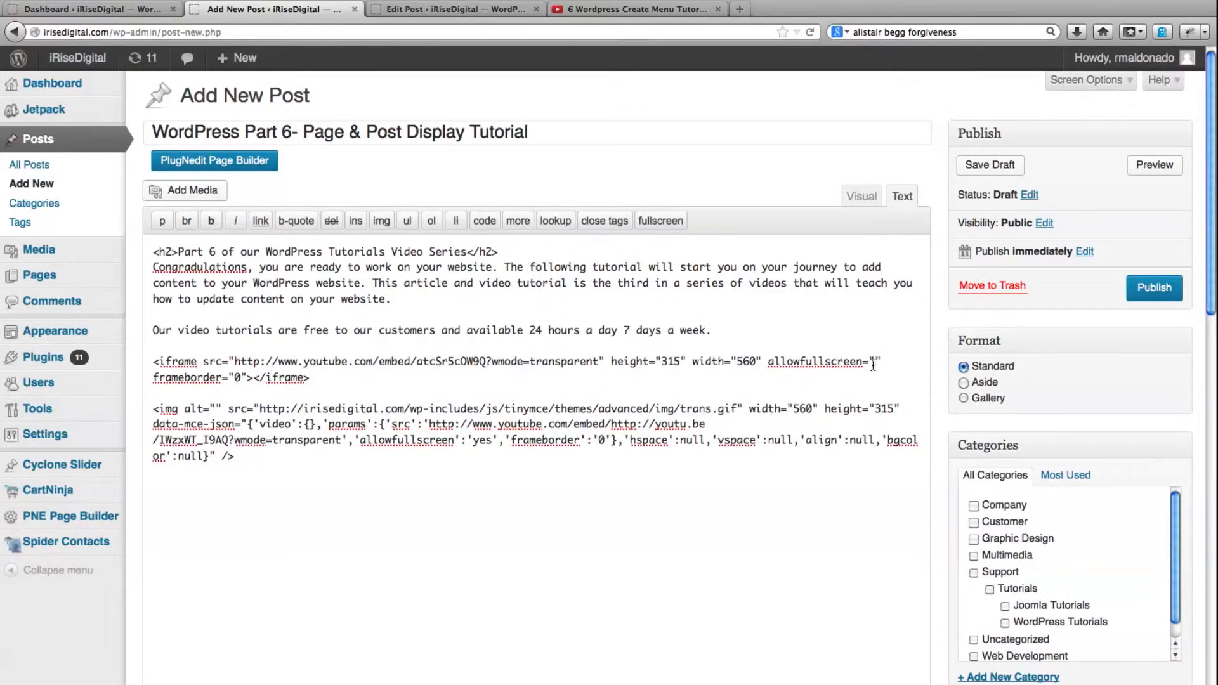
text(yes)
drag(277, 463, 148, 416)
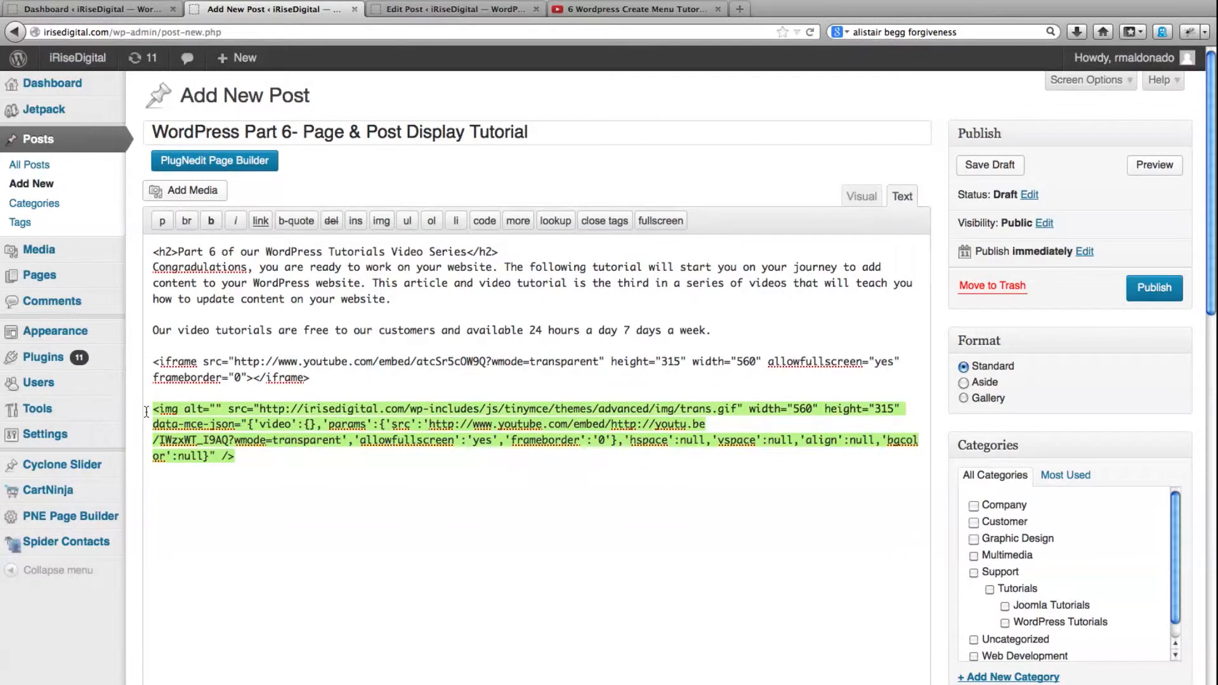
key(BackSpace)
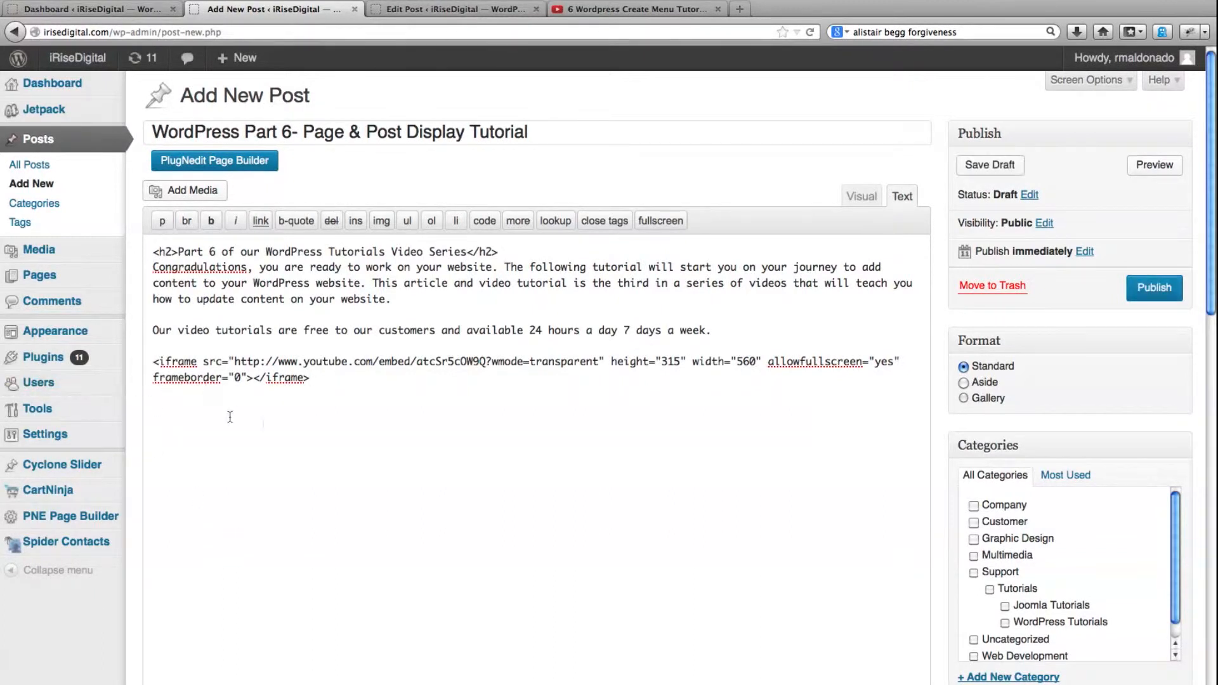
Publish the new post and return its editor to the visual view
click(1143, 290)
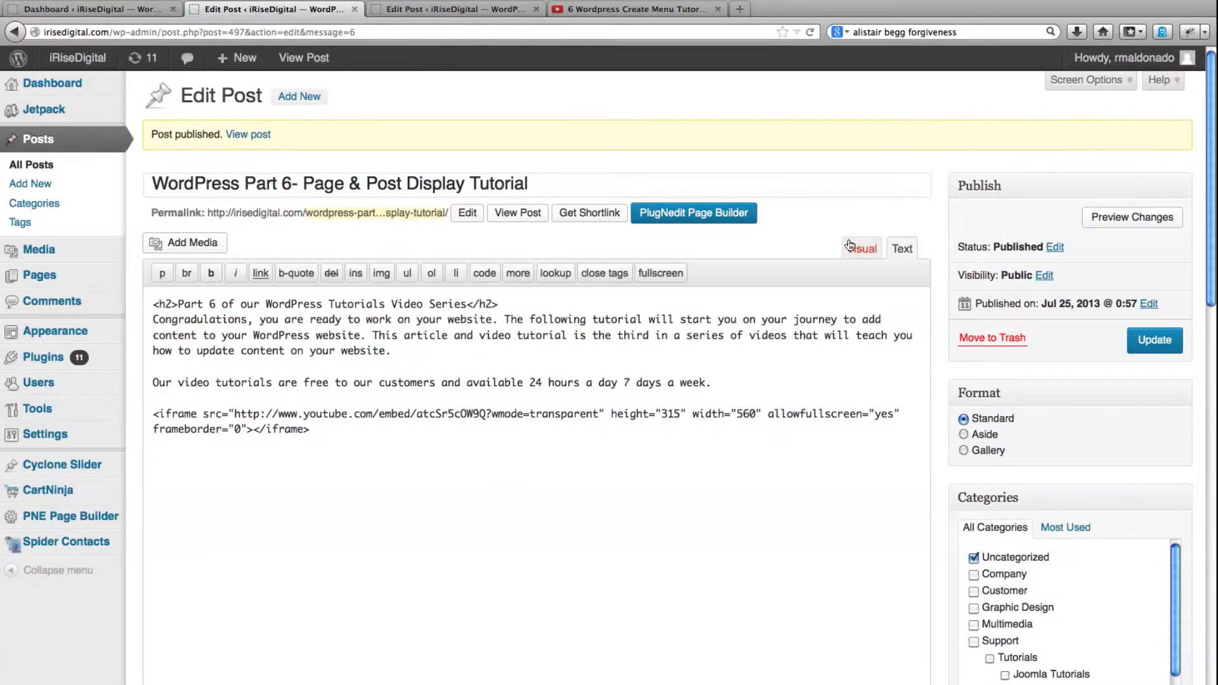
click(860, 250)
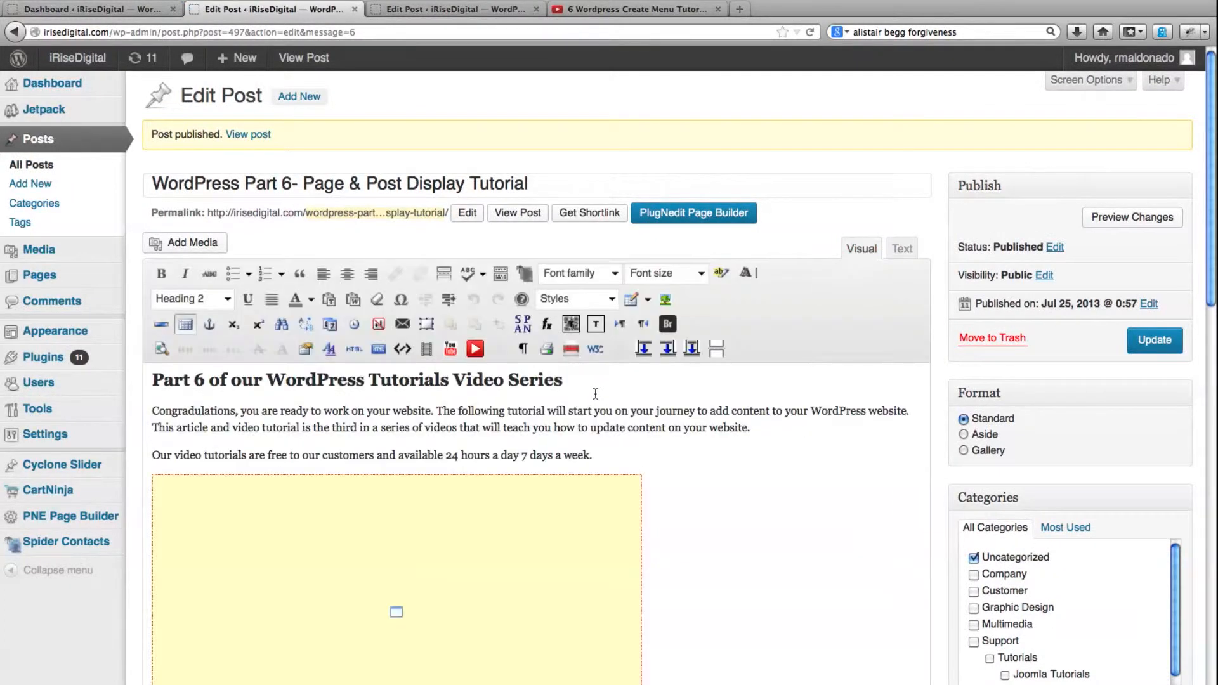
Check the YouTube video's title, replace "Page & Post Display" in the post title with "Create Menus", and update the post
click(625, 9)
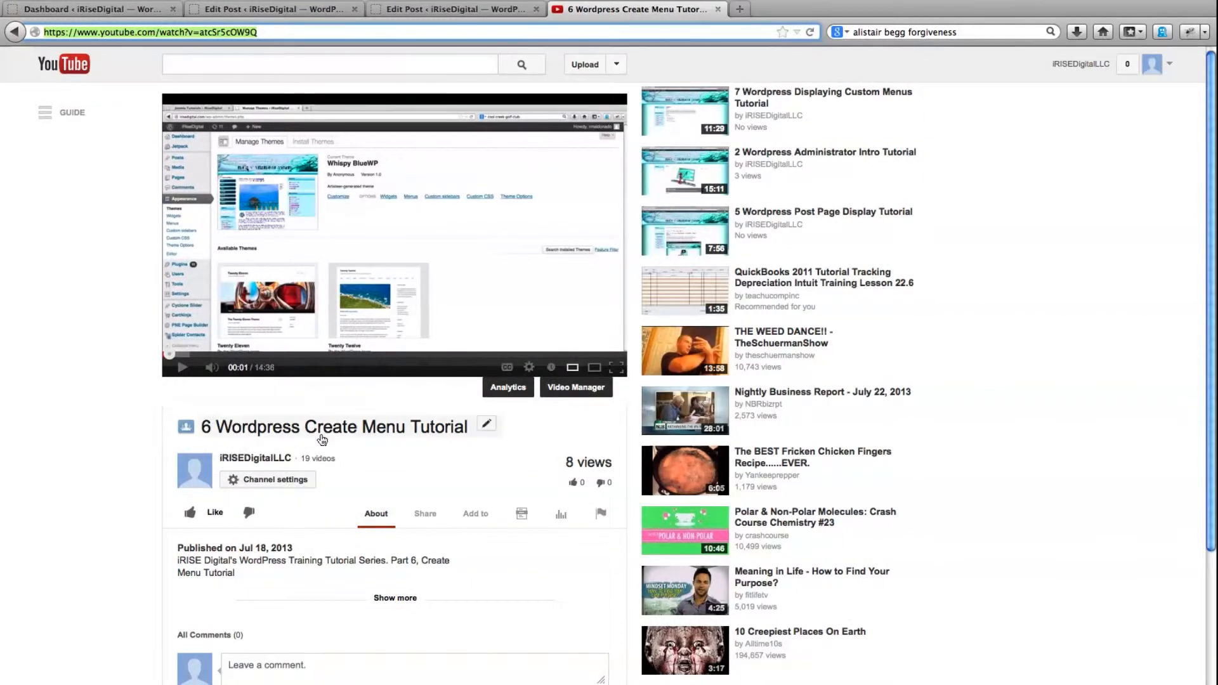
click(254, 9)
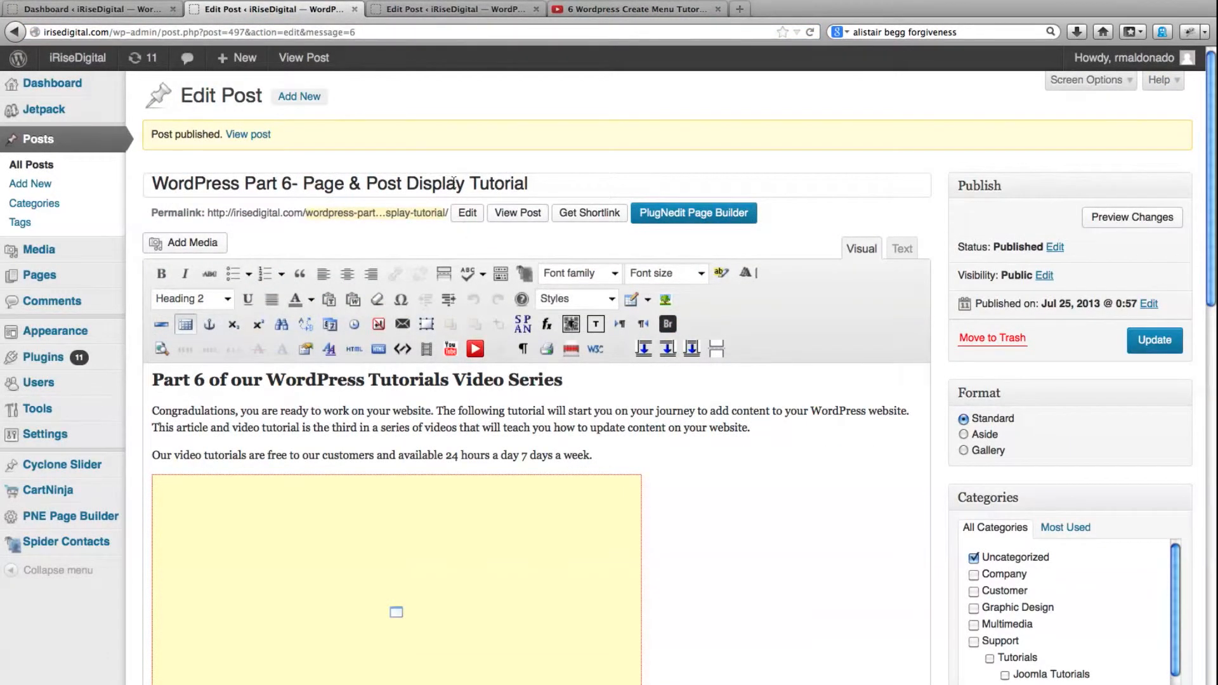
drag(463, 184, 300, 184)
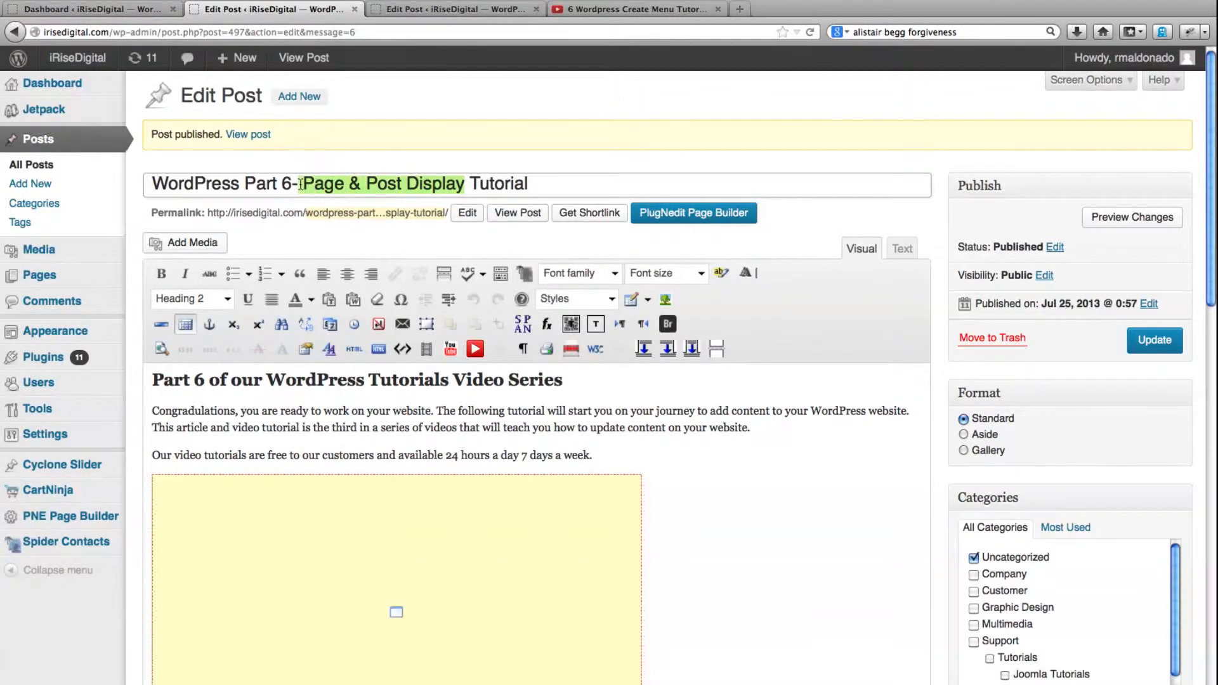
text(Create Me)
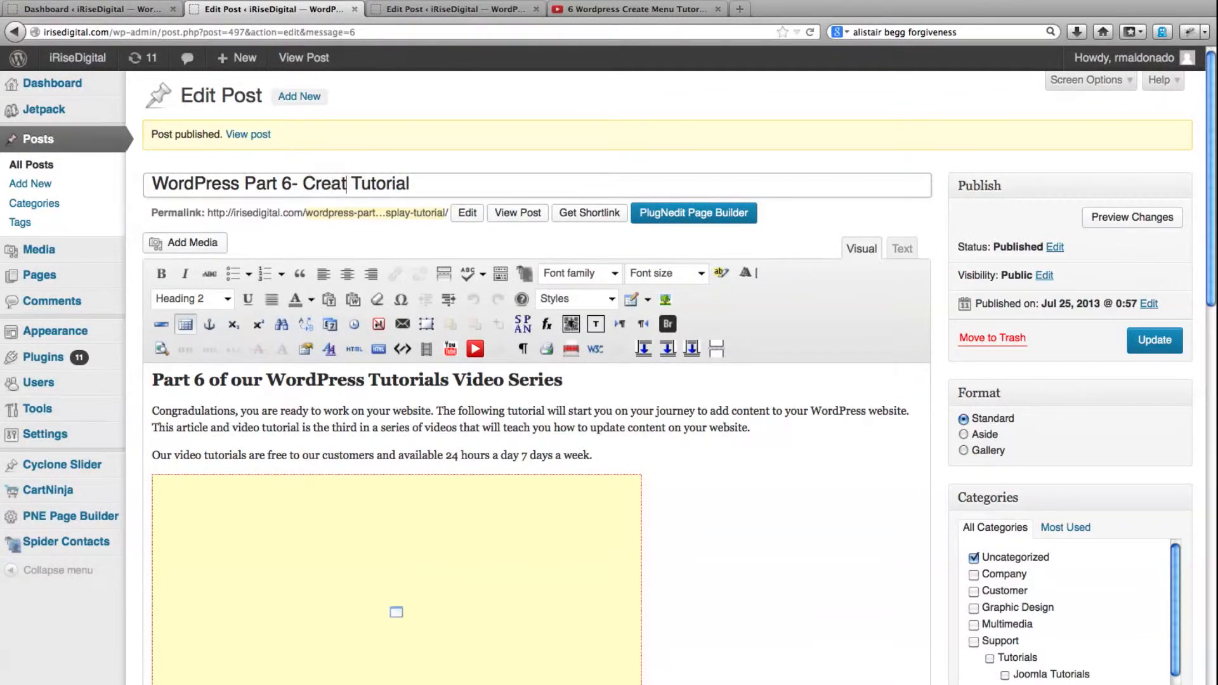
text(nus)
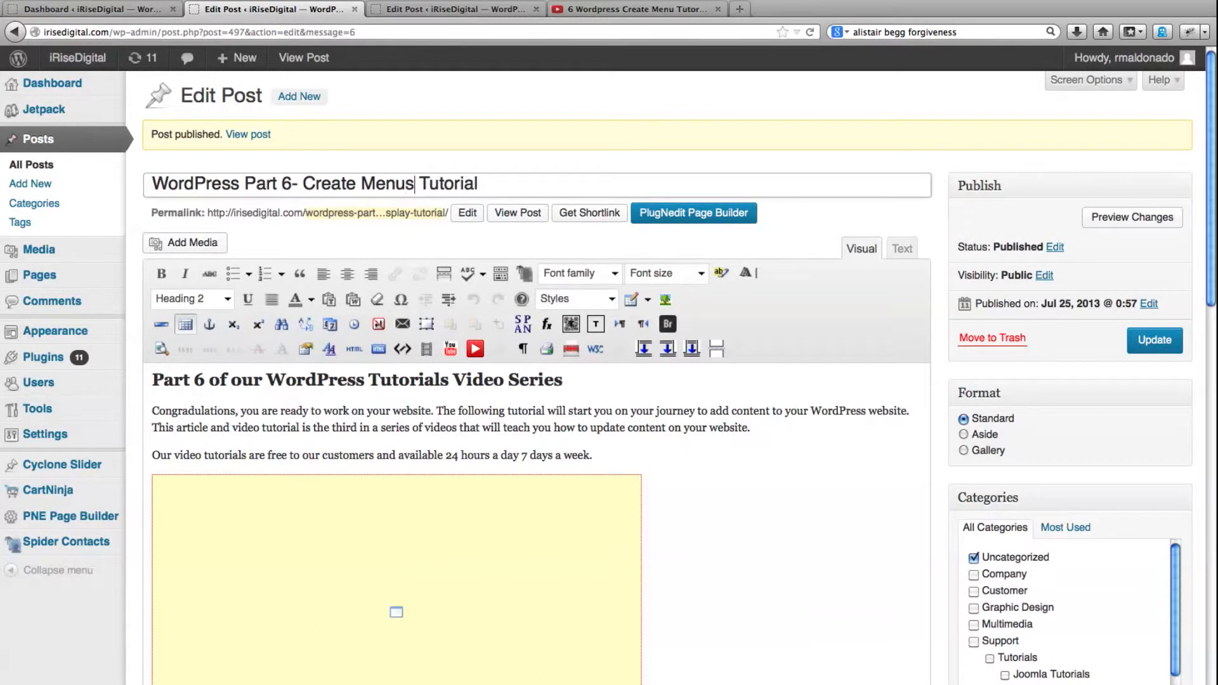
click(1138, 343)
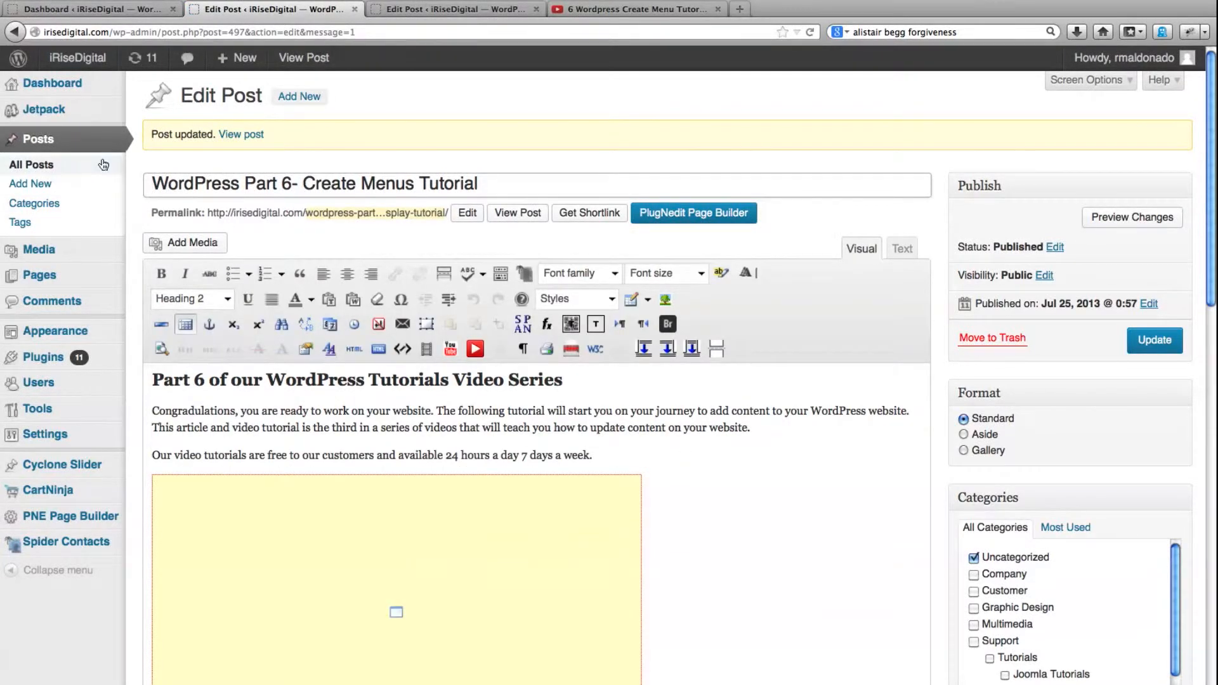
Using the Part 5 post as reference, categorize the Part 6 post under Support, Tutorials and WordPress Tutorials instead of Uncategorized, and update it
click(453, 9)
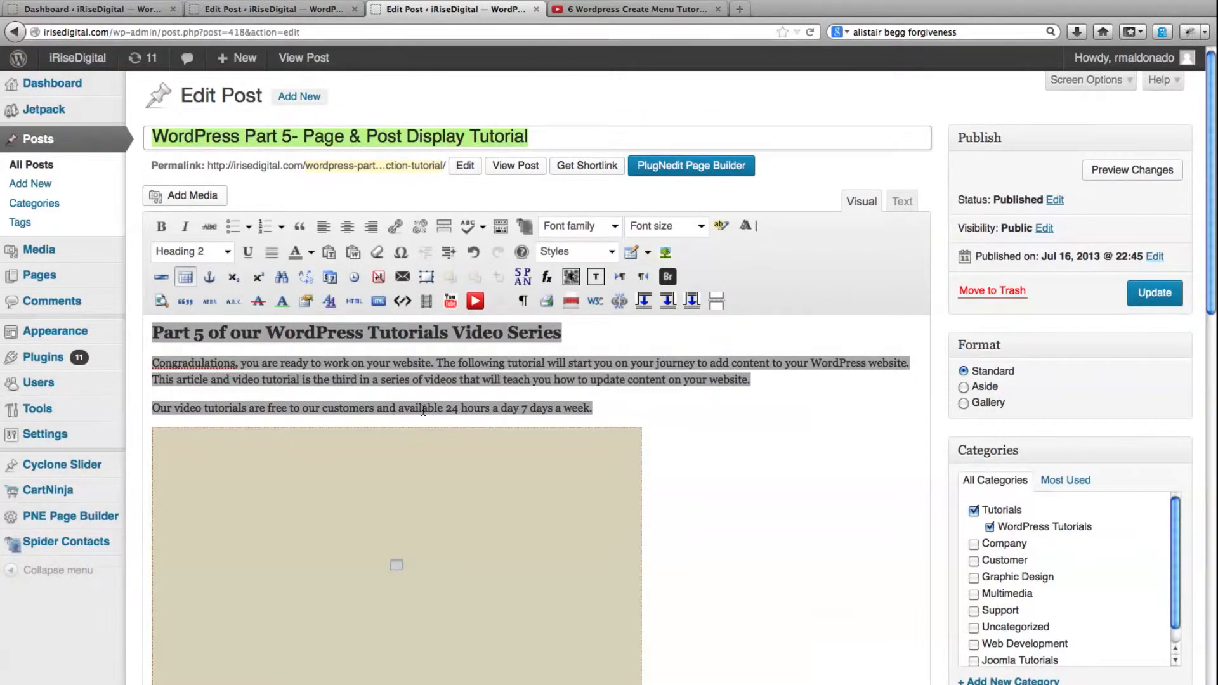
click(654, 409)
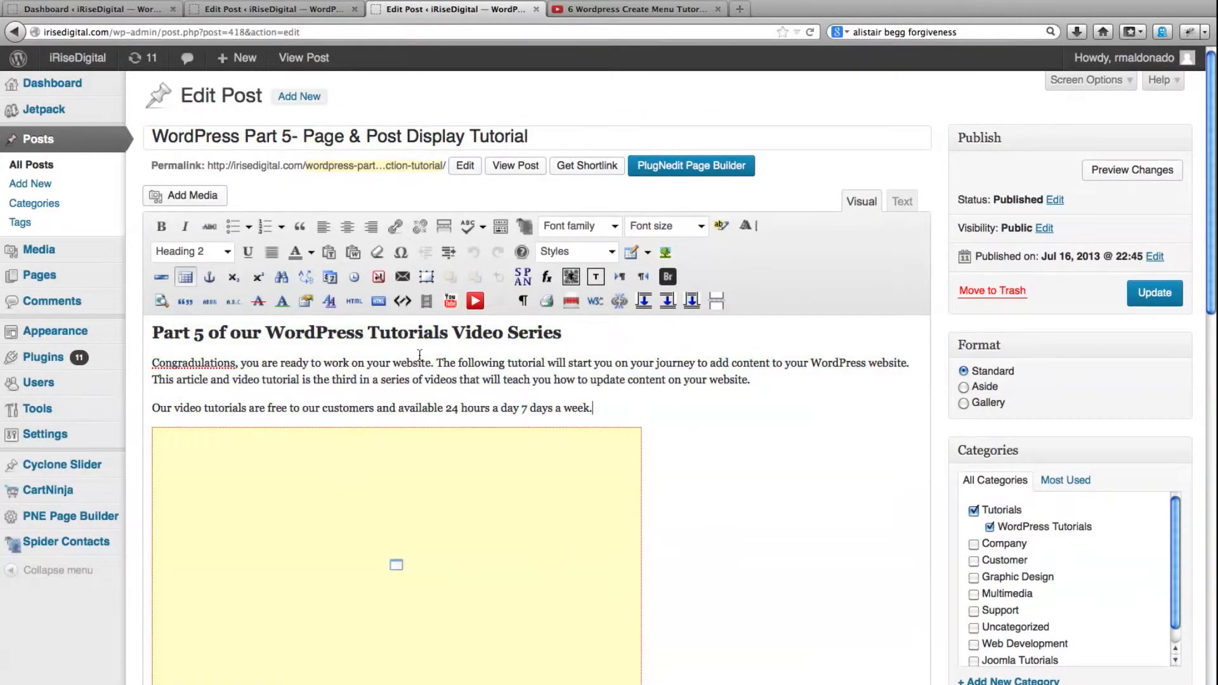
click(279, 9)
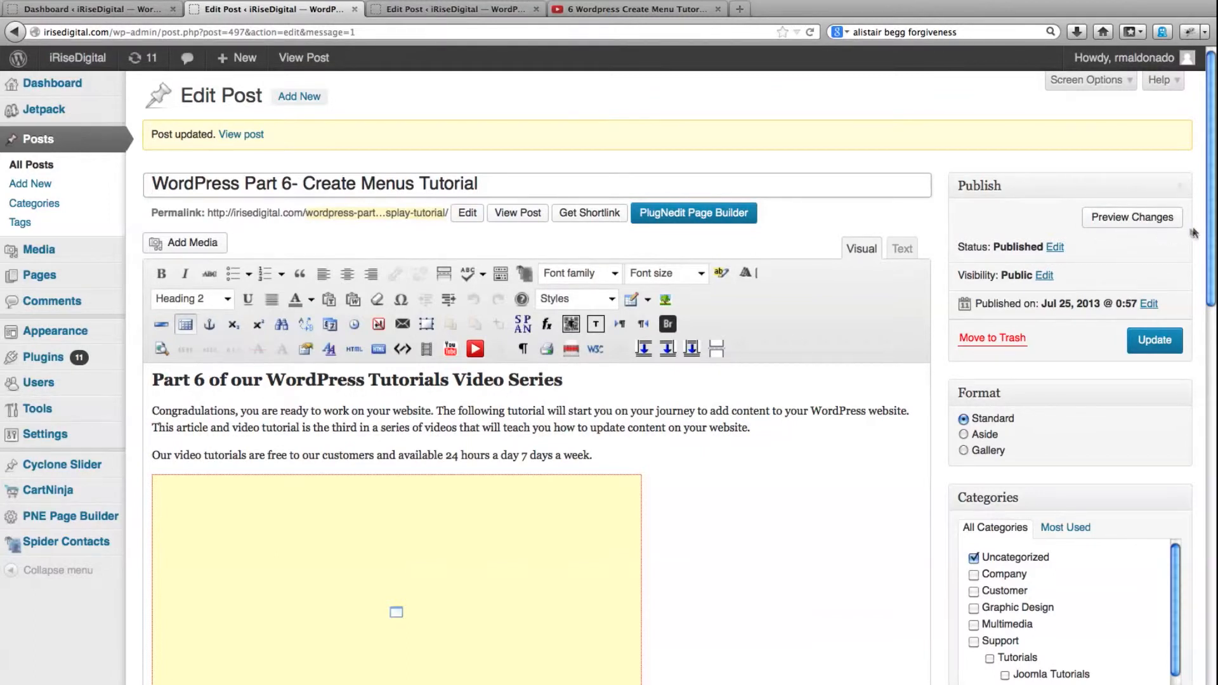
drag(1209, 230, 1213, 306)
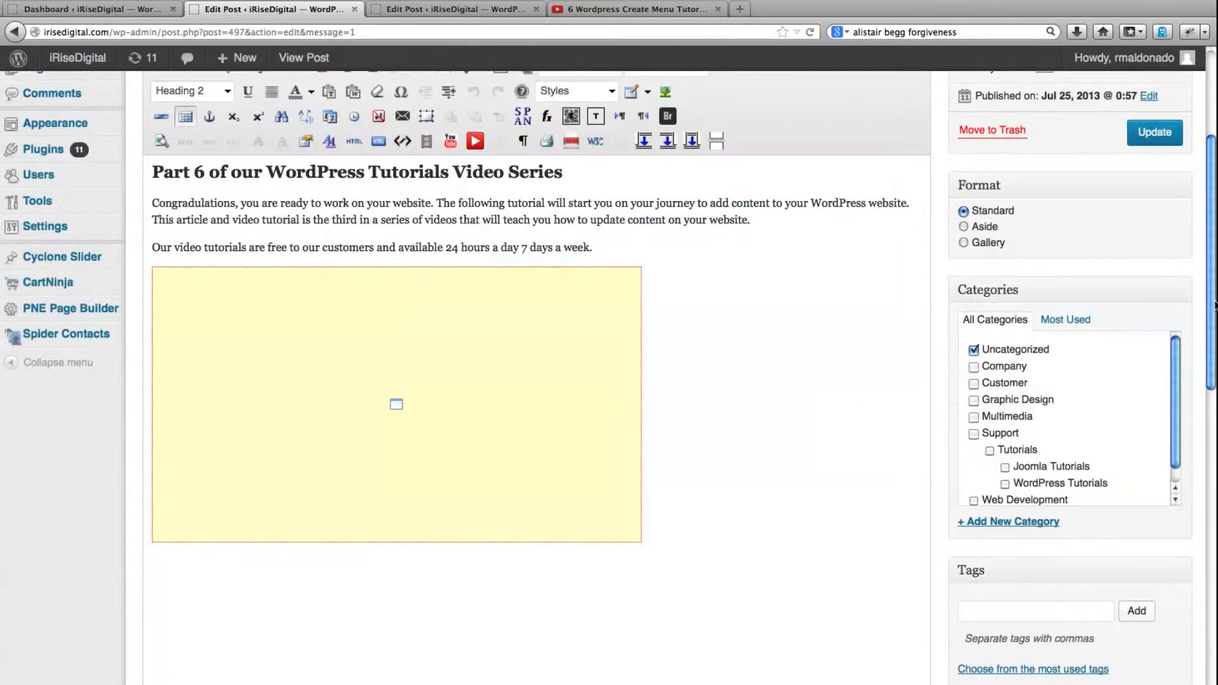
click(974, 433)
click(989, 450)
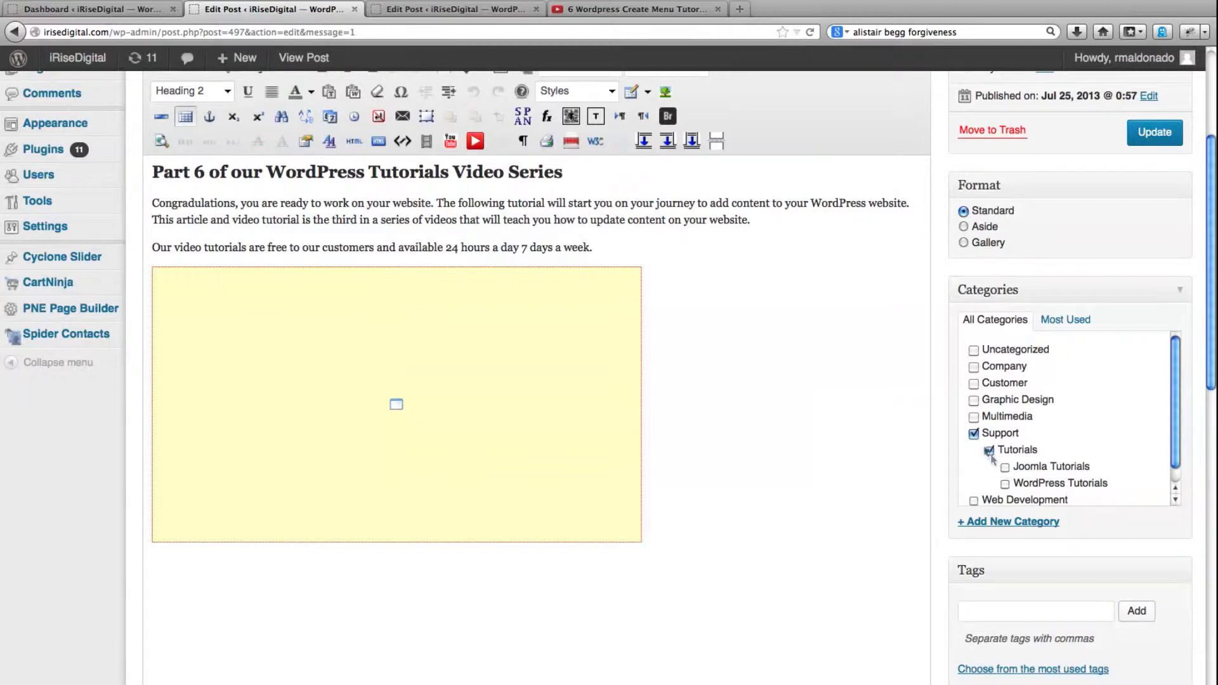
click(1005, 484)
click(1148, 137)
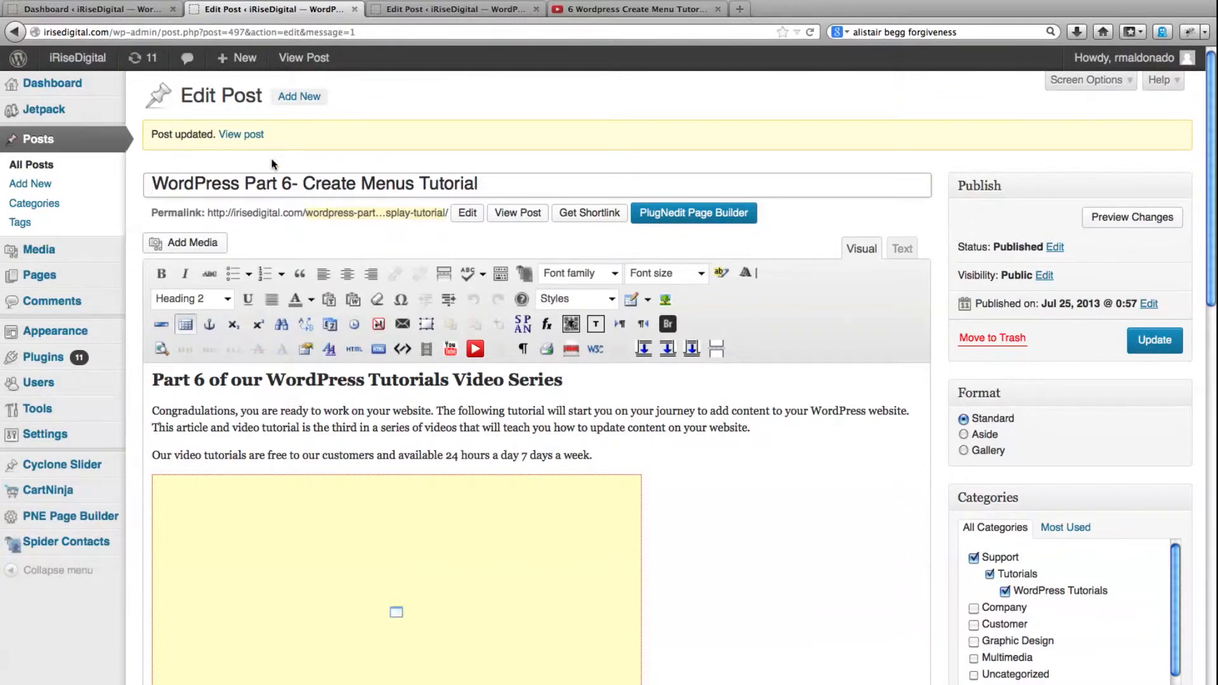
Start a new line after the embedded video in the post body and browse the media library for an image to insert
drag(1210, 260, 1211, 303)
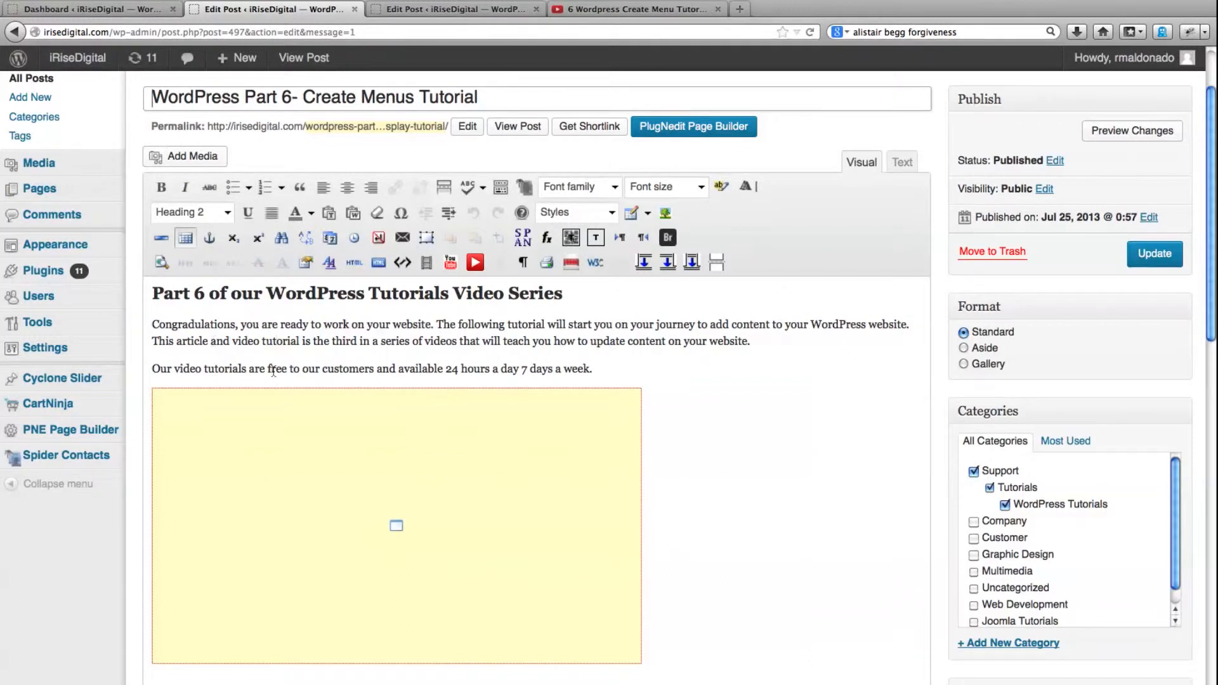
click(709, 510)
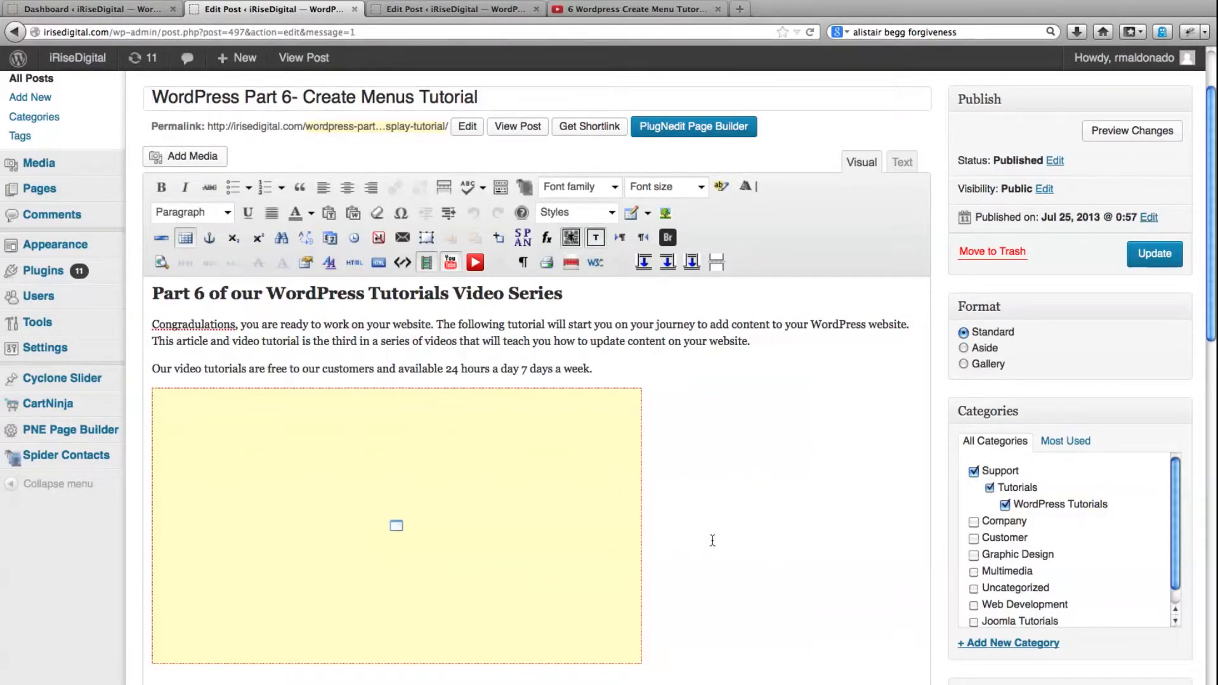
key(Return)
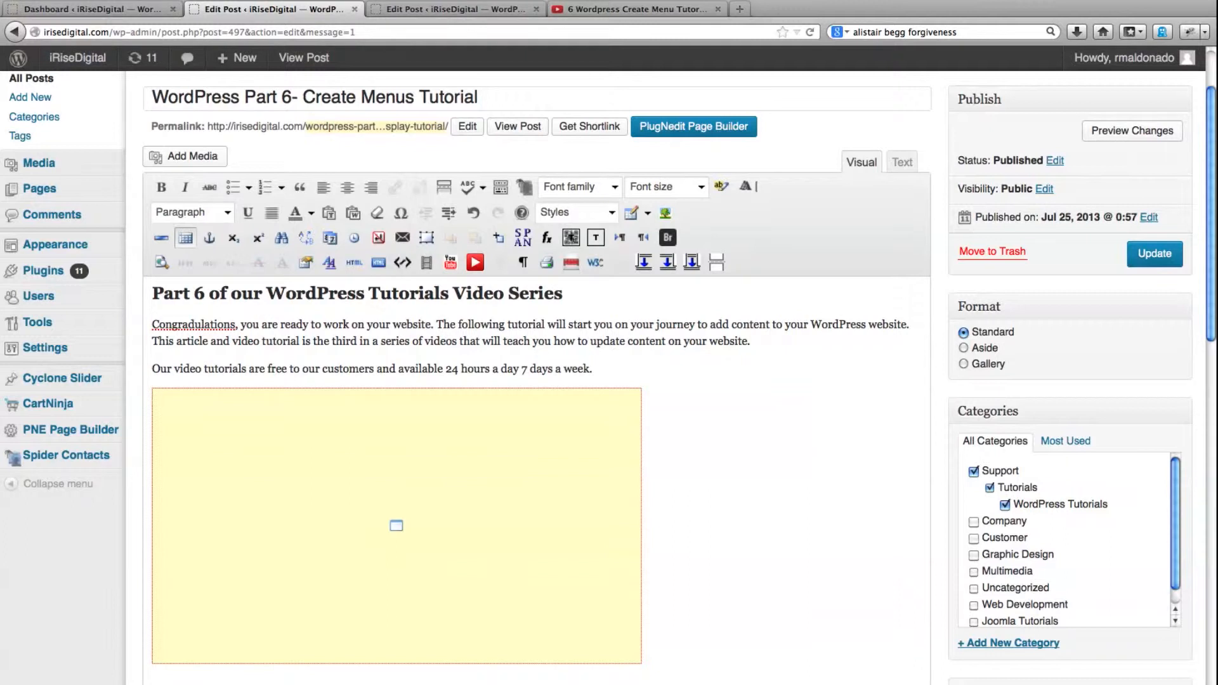
click(199, 159)
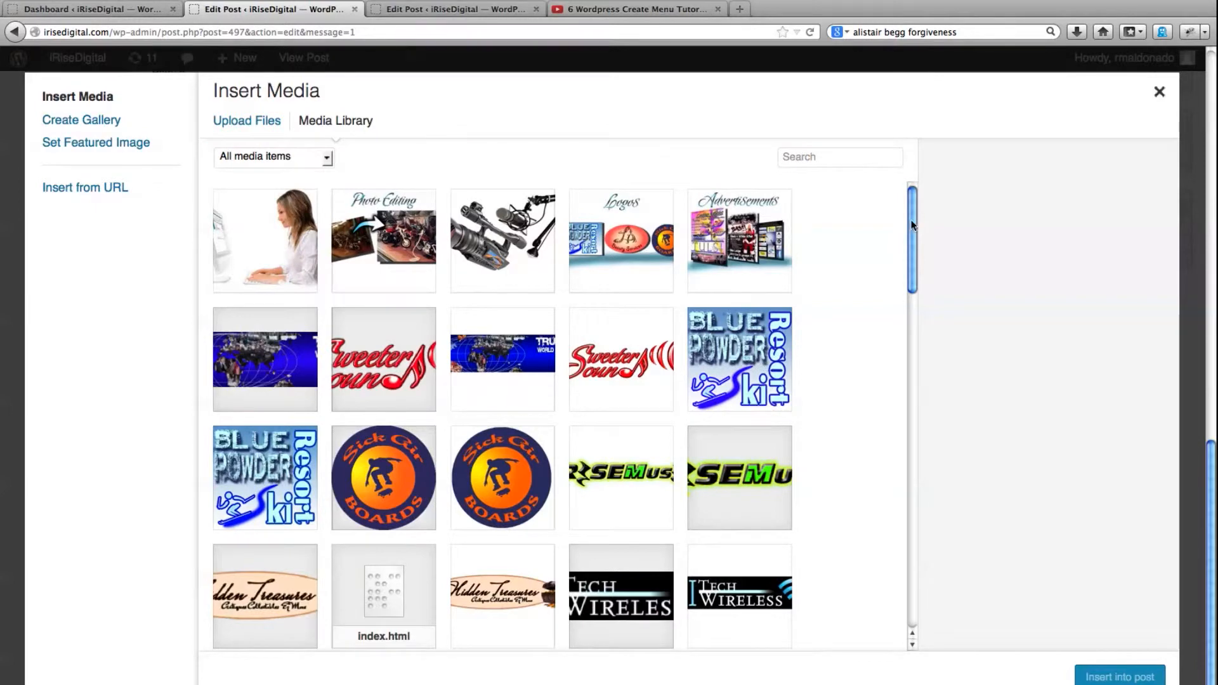
drag(912, 225, 919, 140)
click(251, 127)
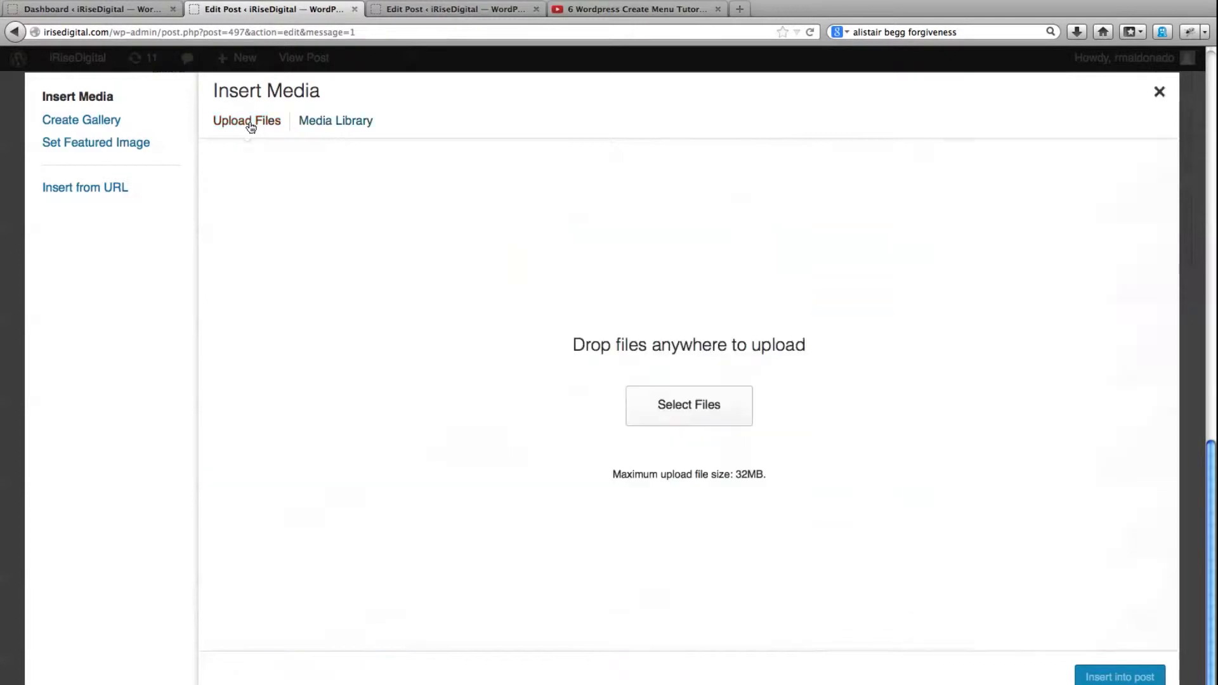
click(646, 413)
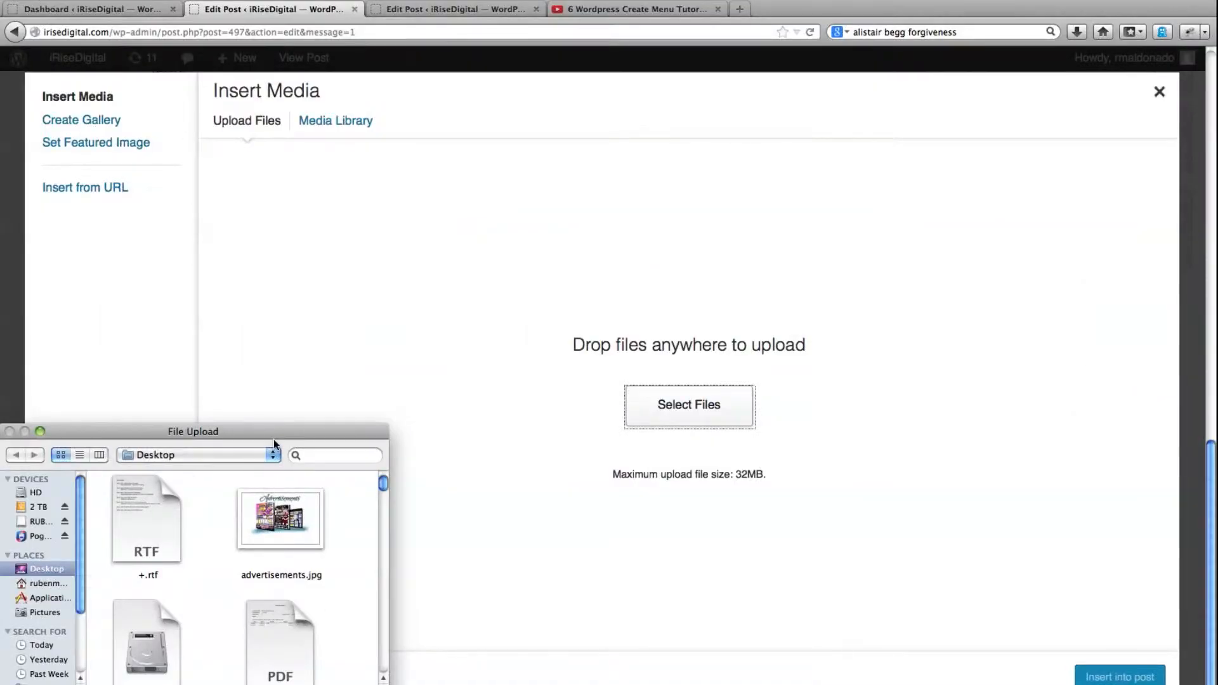
drag(275, 431, 339, 232)
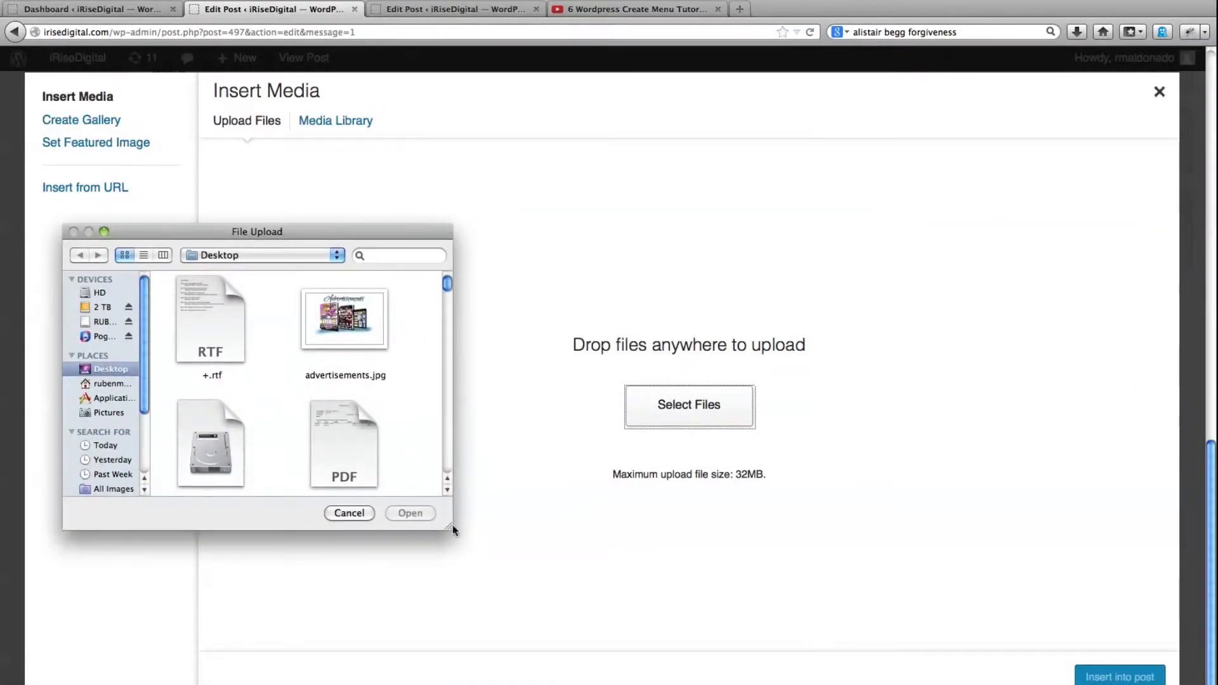
drag(452, 526, 618, 643)
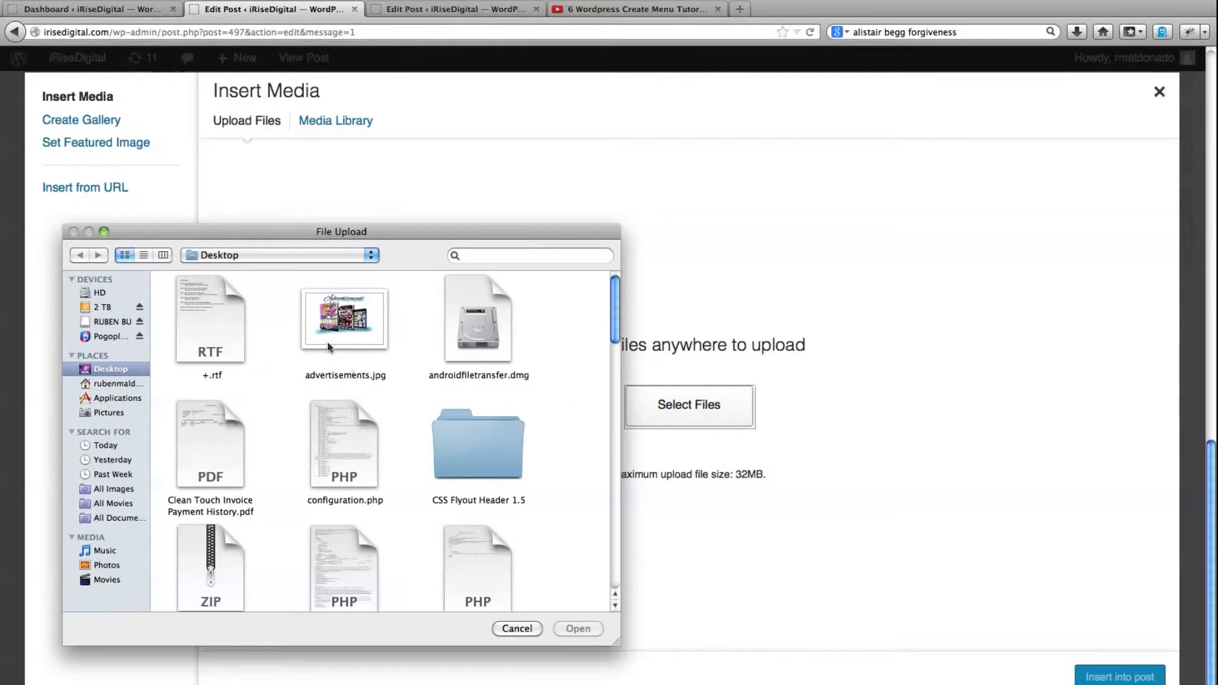
drag(331, 328, 691, 398)
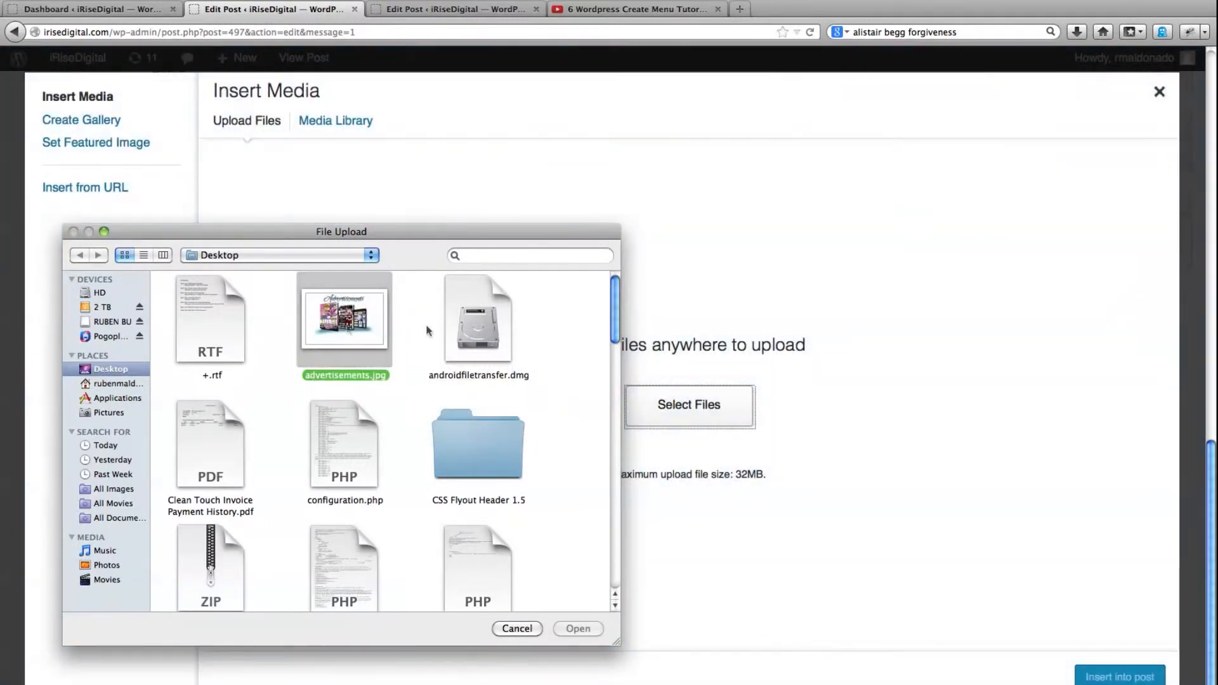
click(517, 630)
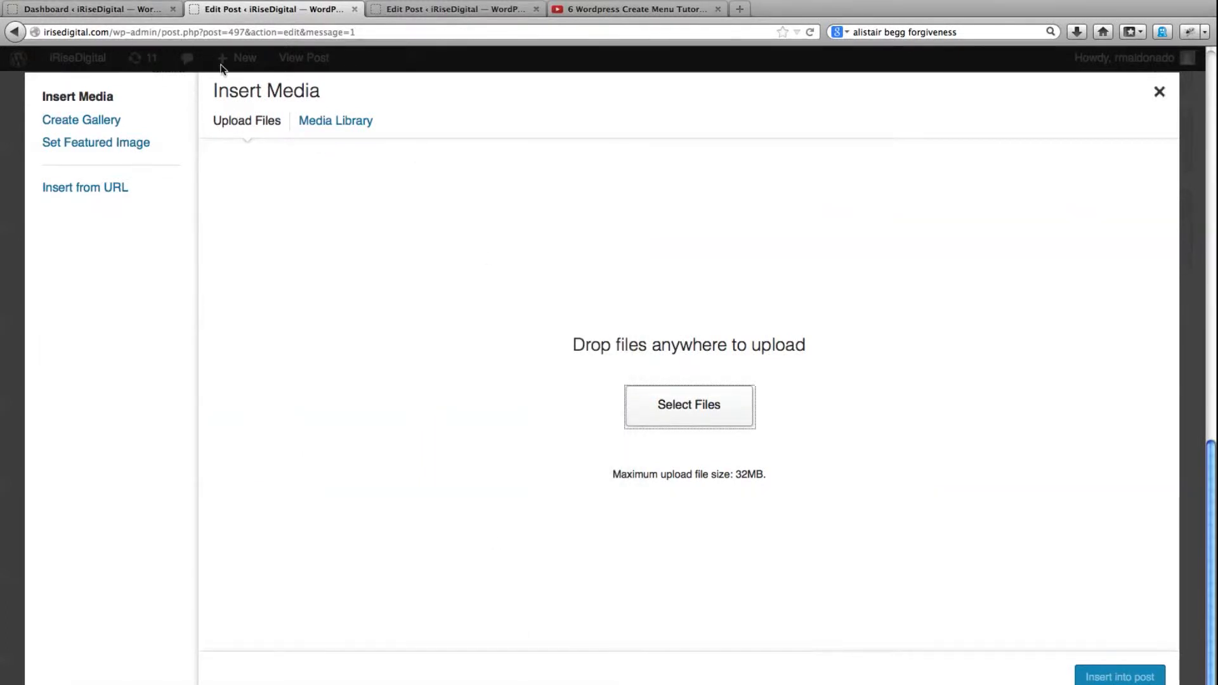
Choose htitechlogo.jpg from the media library, with alignment Center and size Thumbnail – 150 × 150
click(327, 122)
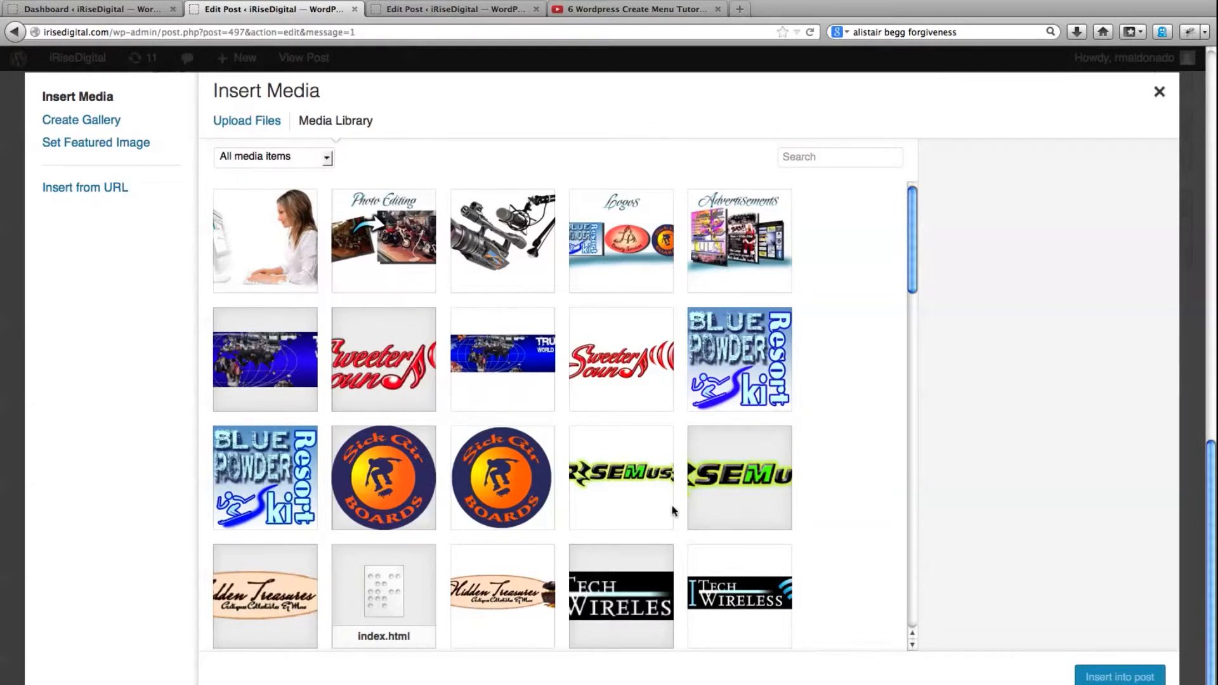
click(759, 580)
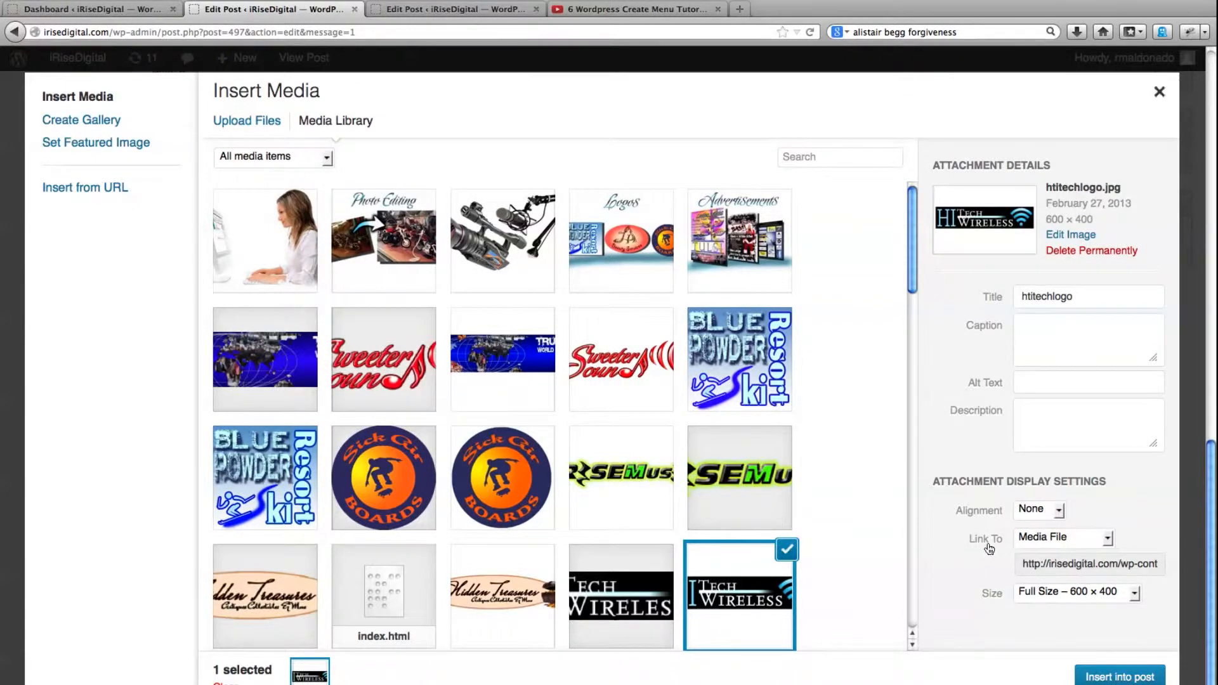
click(1055, 512)
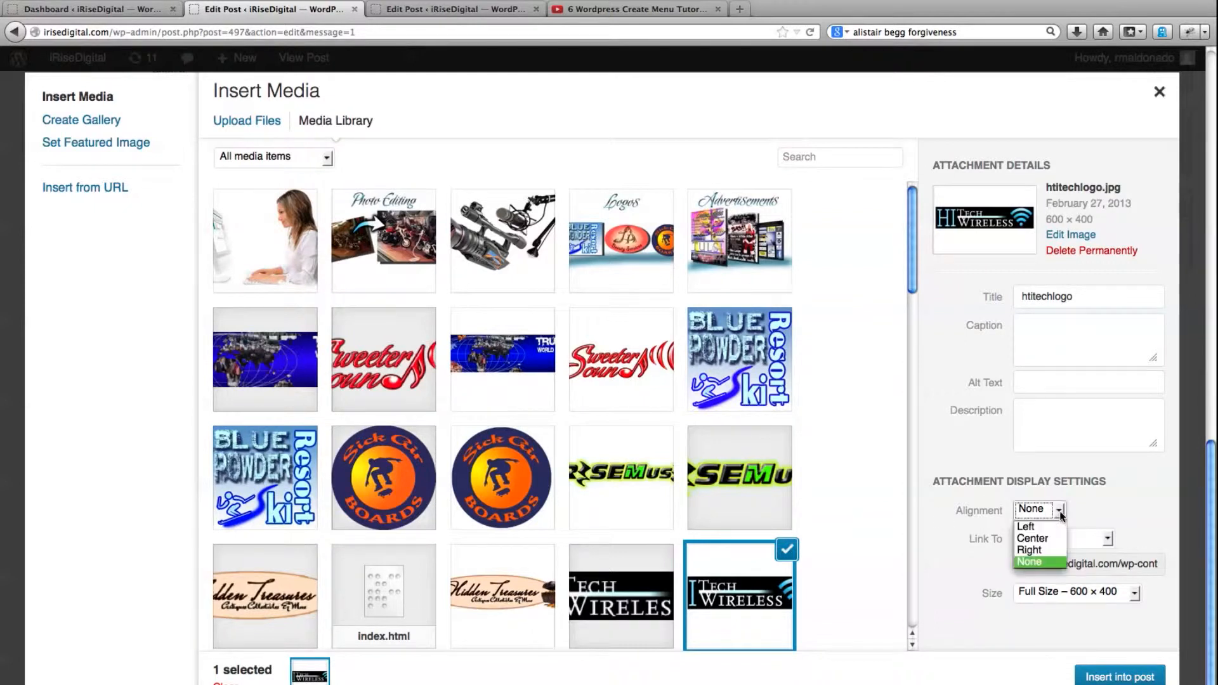
click(1044, 537)
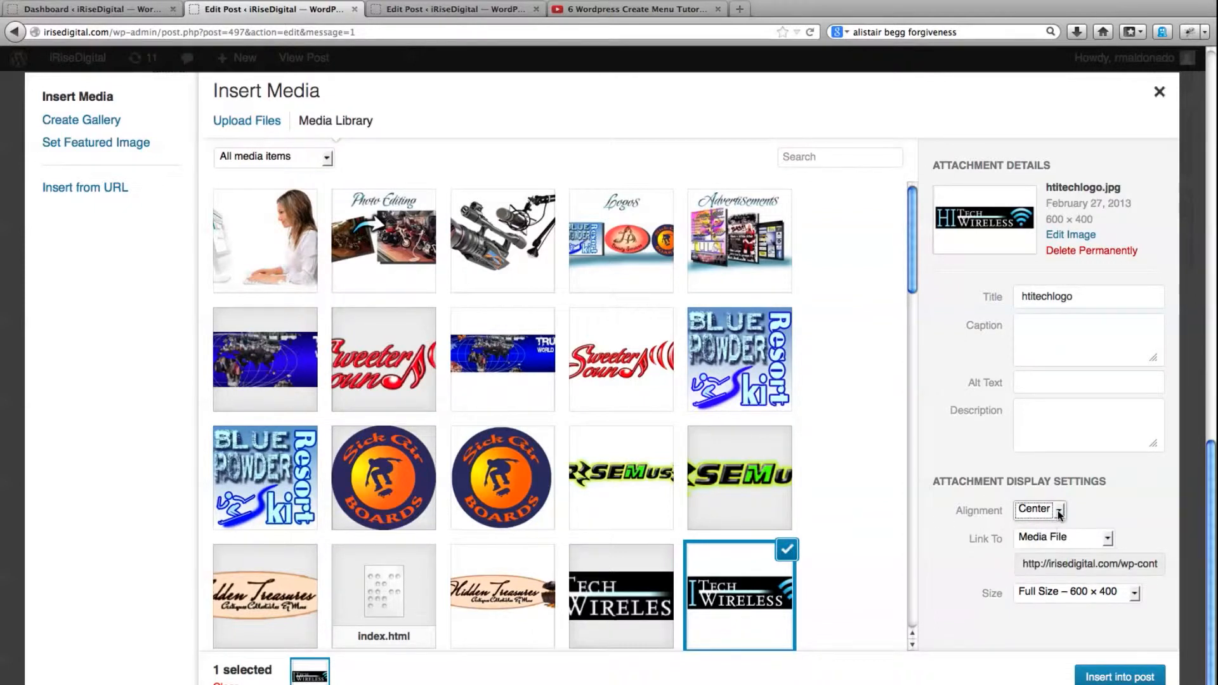
click(1059, 511)
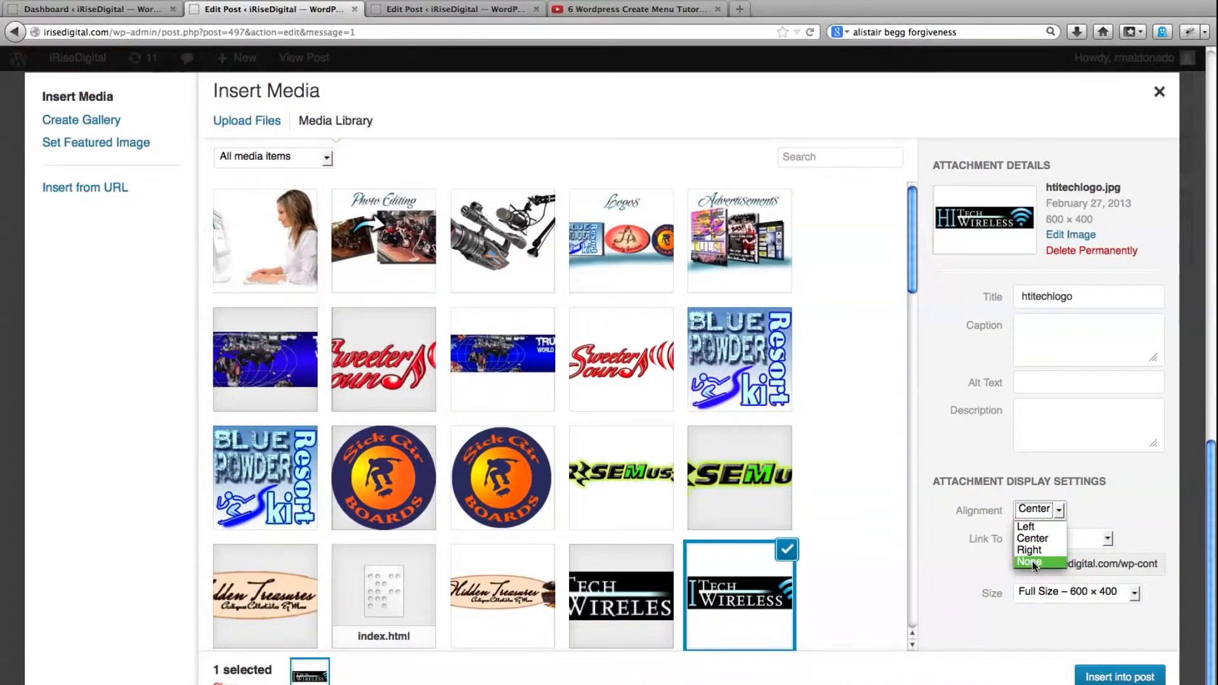
click(1135, 596)
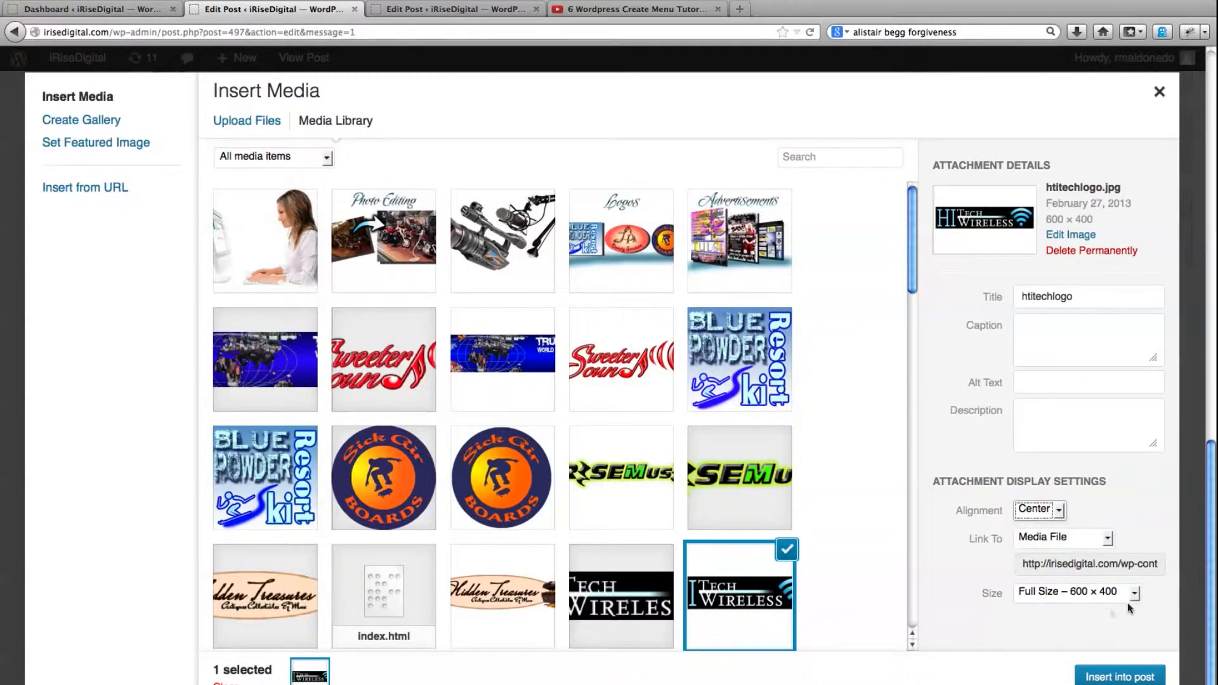
click(1134, 593)
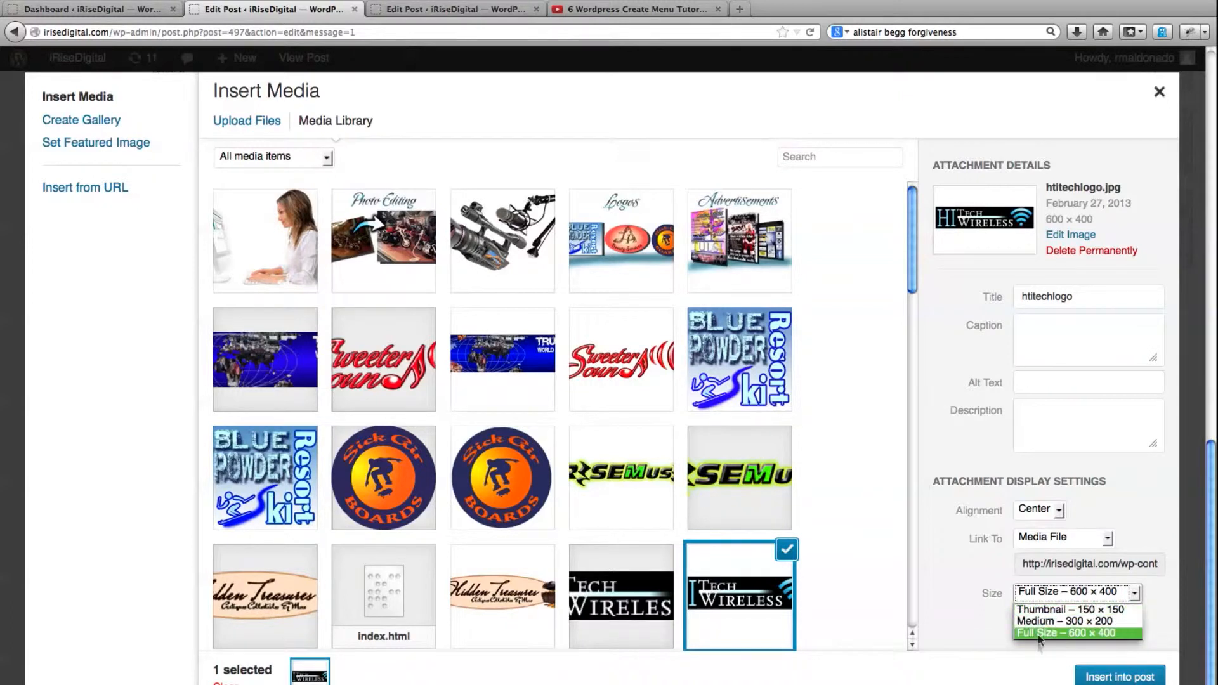
click(1043, 610)
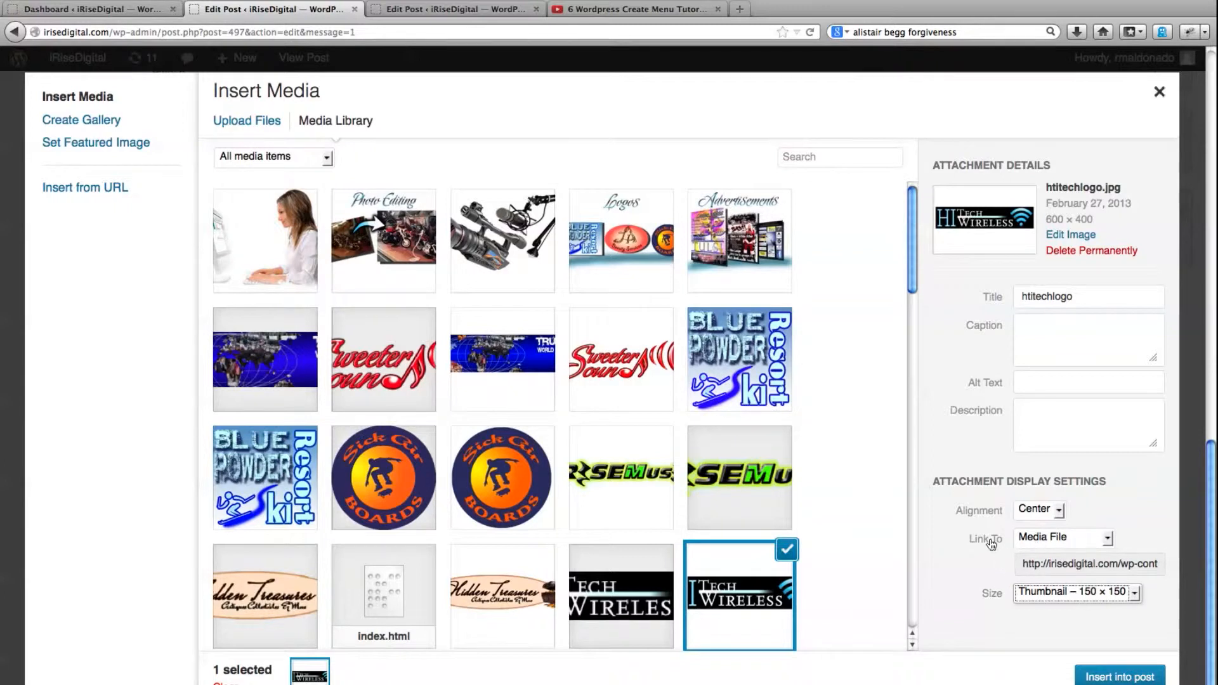
Review the logo's link options and try linking it to its attachment page
click(1106, 540)
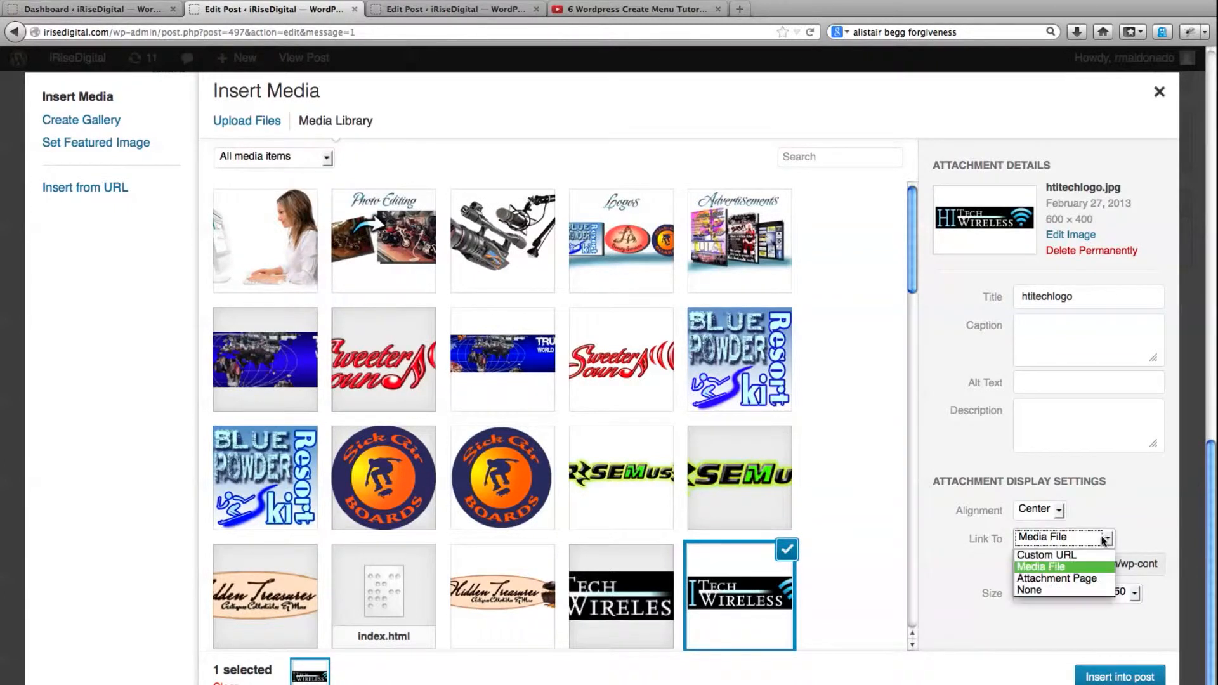
click(945, 553)
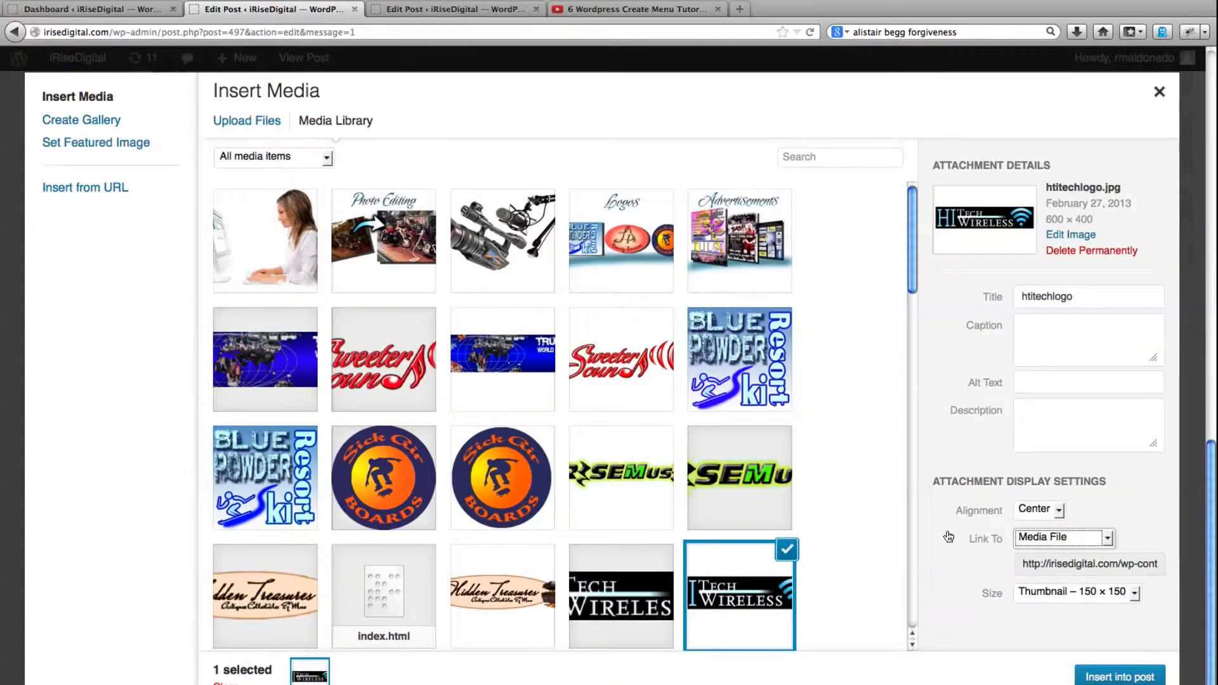
click(1107, 539)
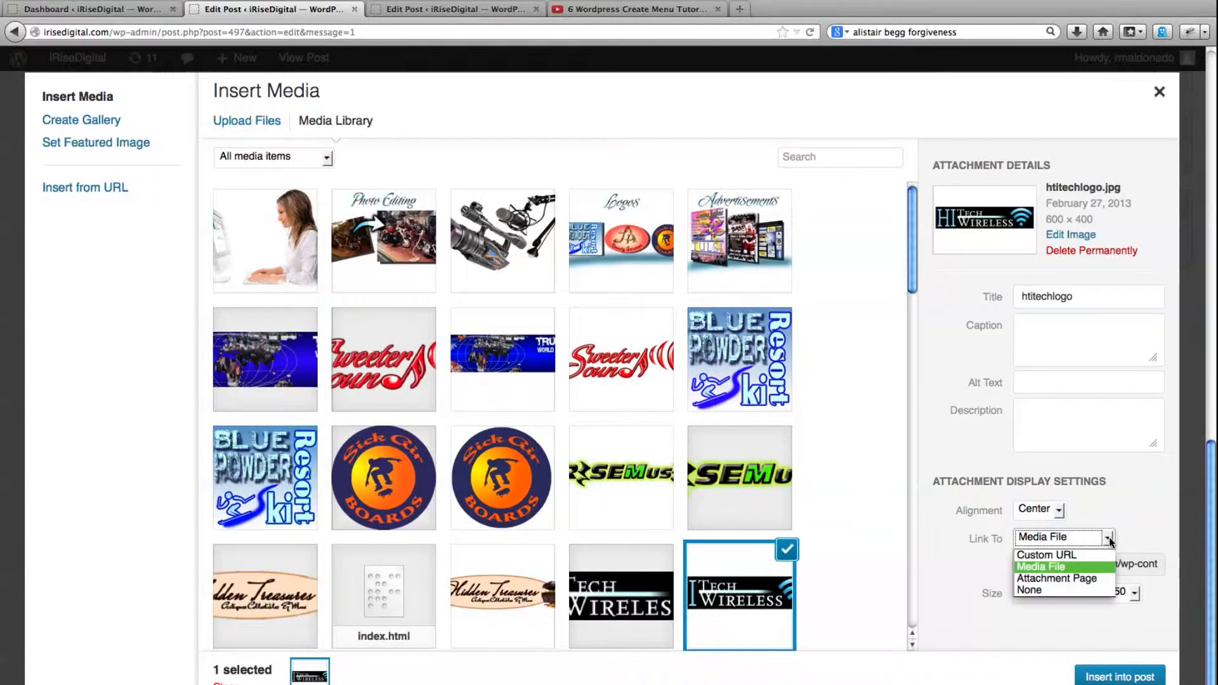
click(1063, 579)
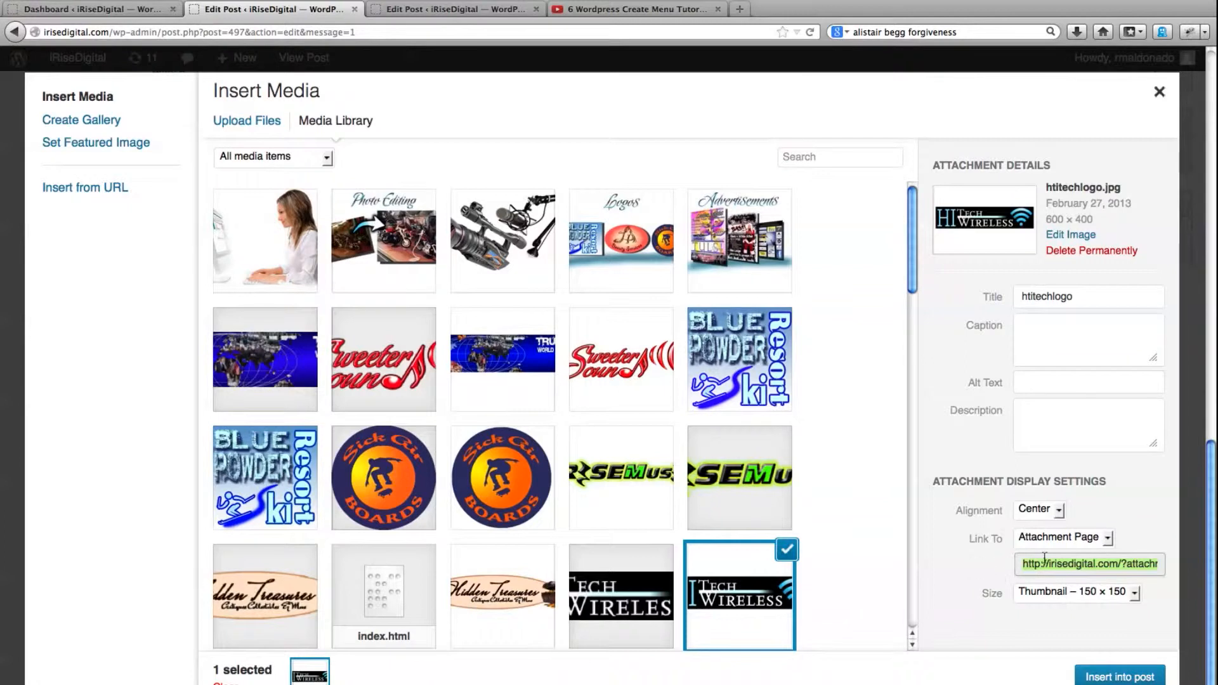
Set the logo's link target to None, insert it into the post, and check its placement below the video
click(1108, 539)
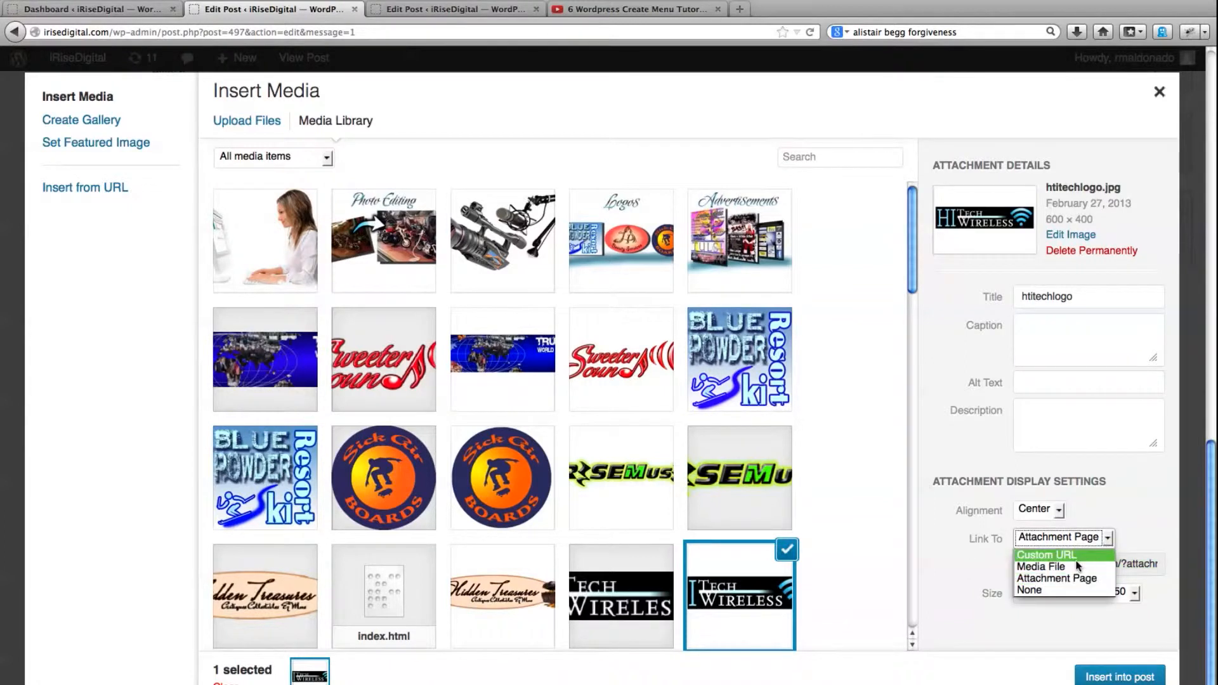
click(1036, 592)
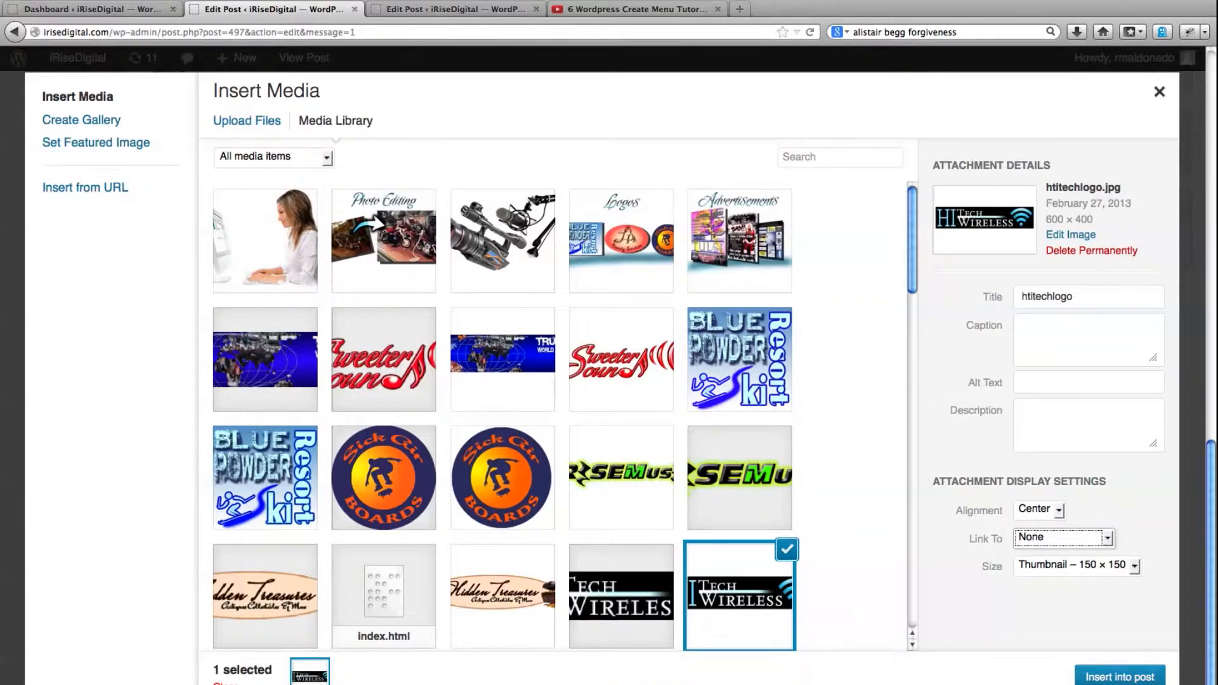
click(1115, 677)
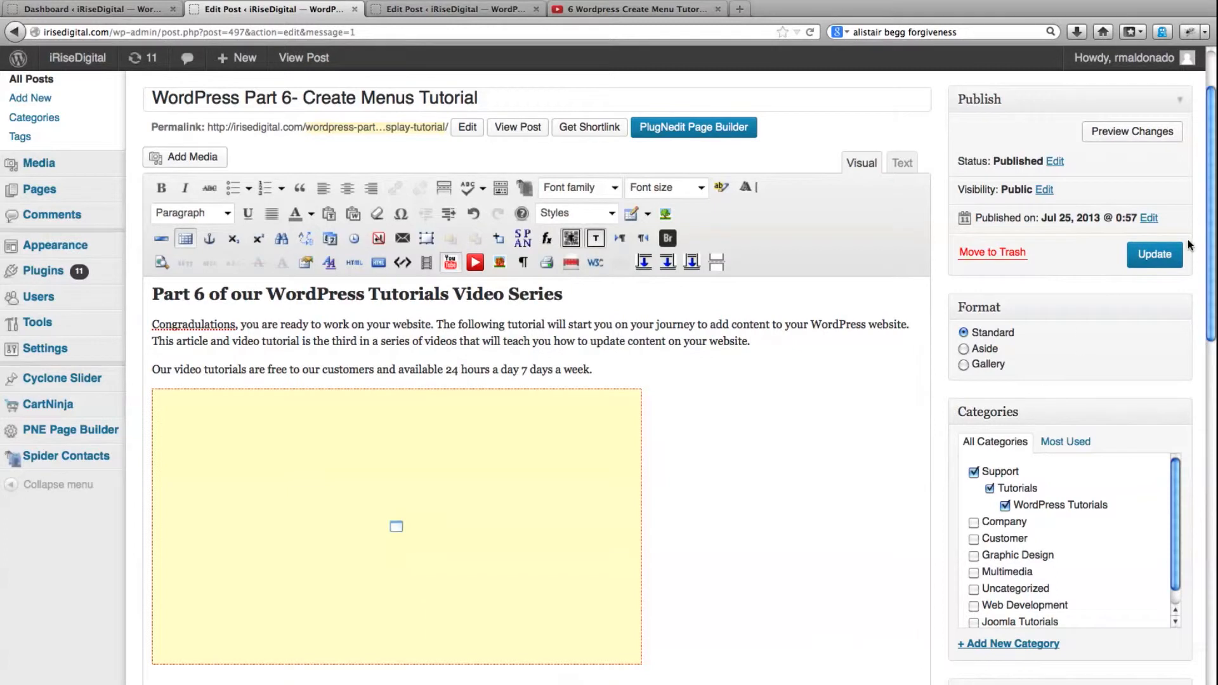
scroll(1210, 240, down, 6)
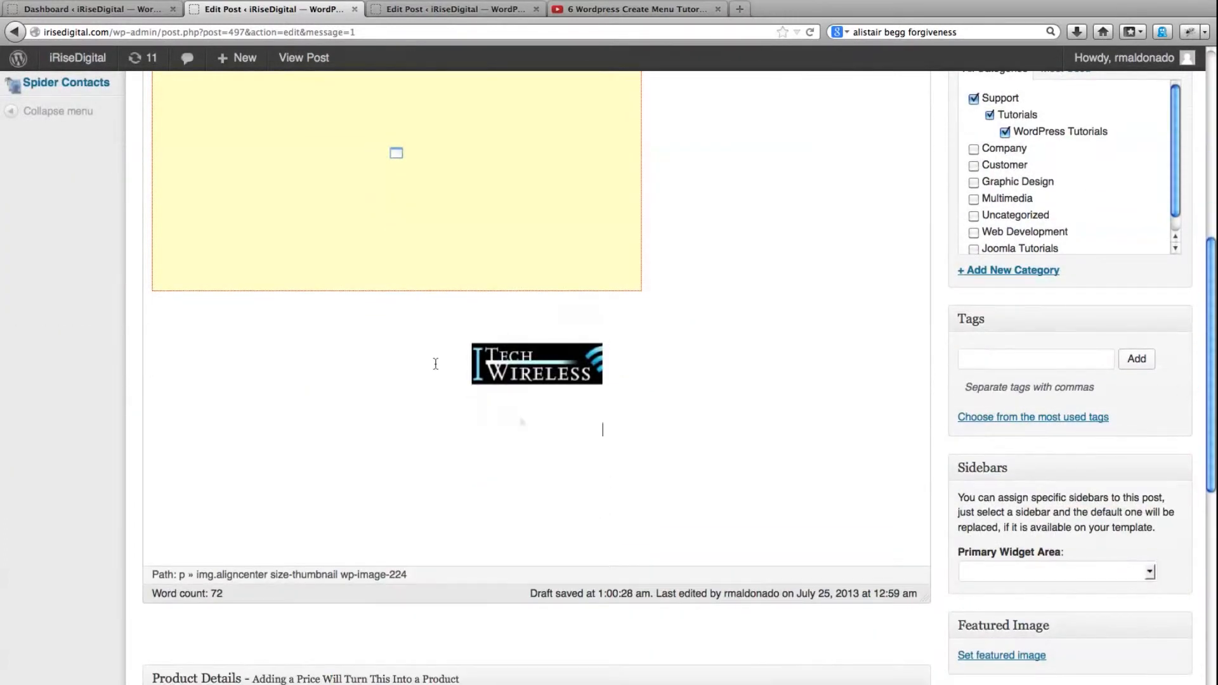
scroll(648, 441, up, 7)
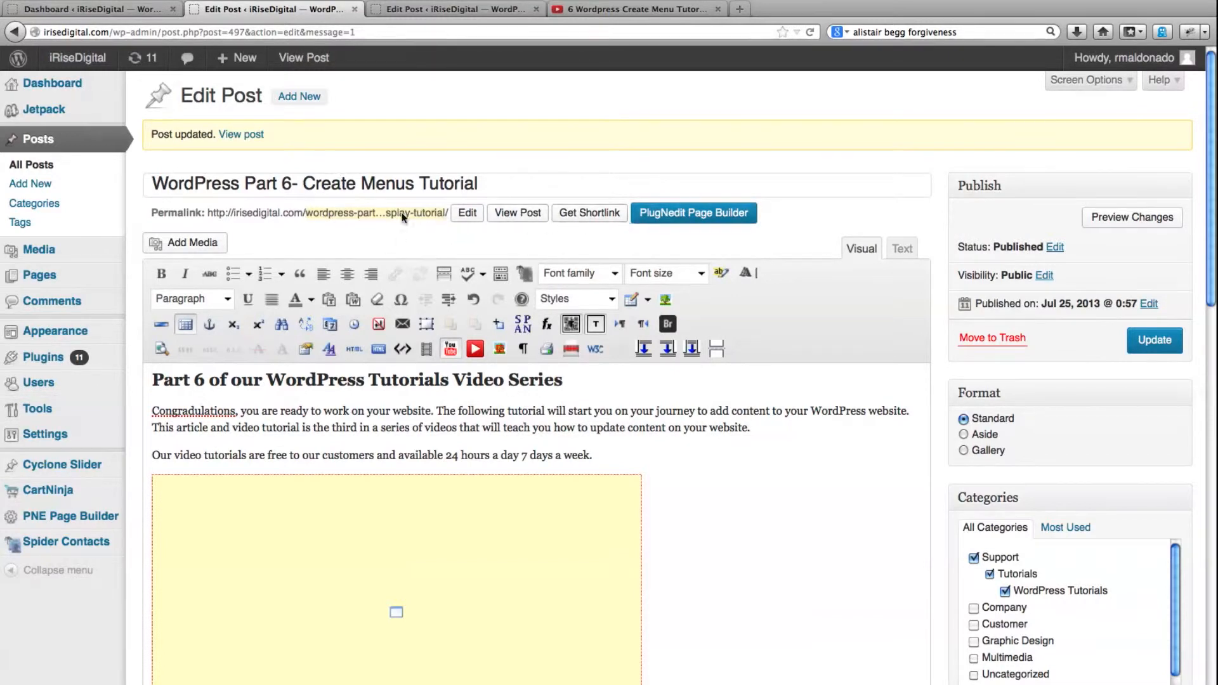
Update the post with the inserted logo and view the live post down to the image
click(240, 136)
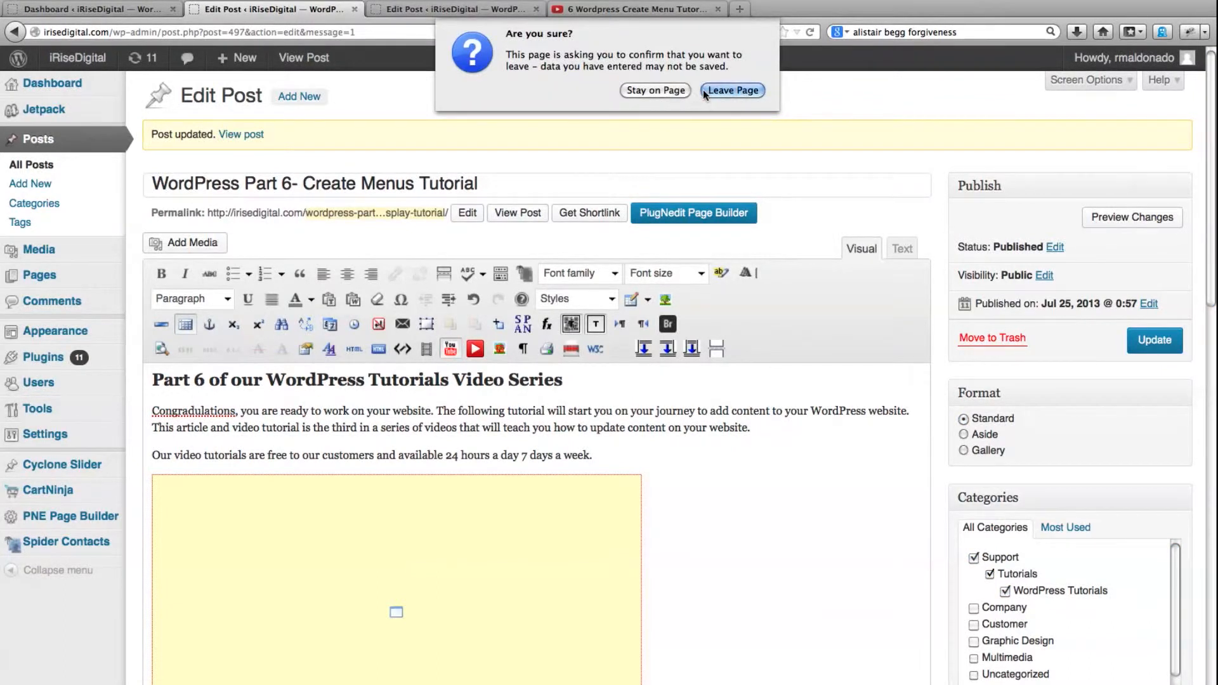
click(667, 90)
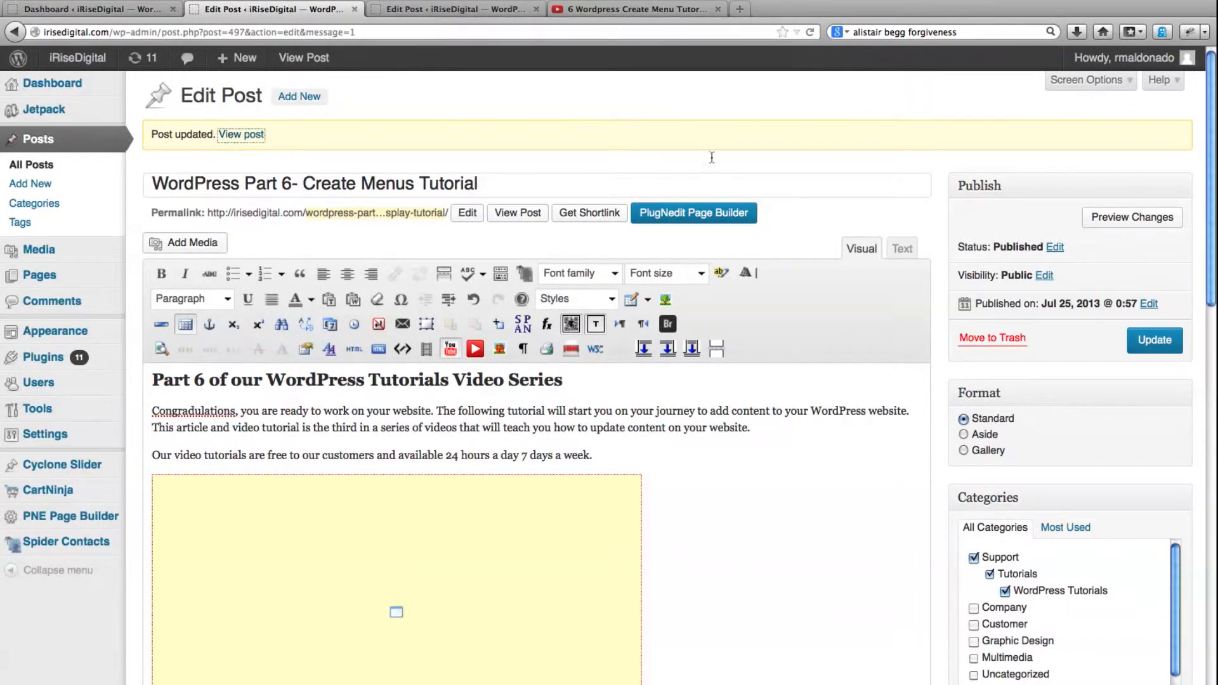
click(1154, 342)
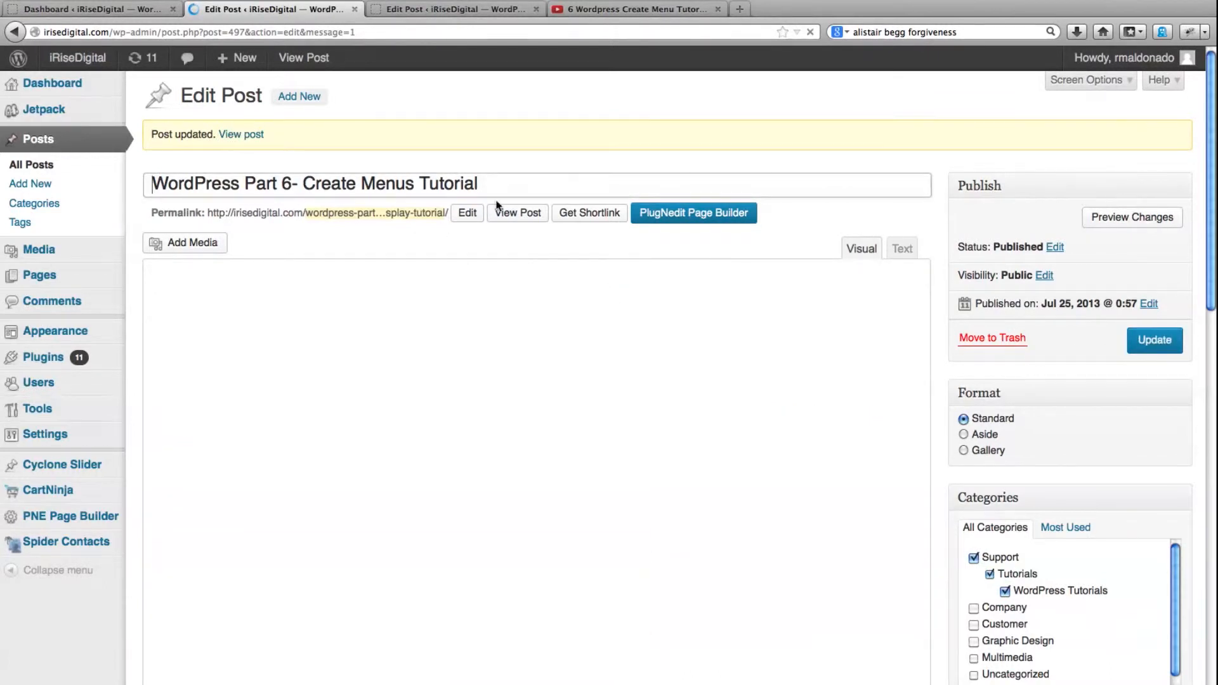
click(518, 213)
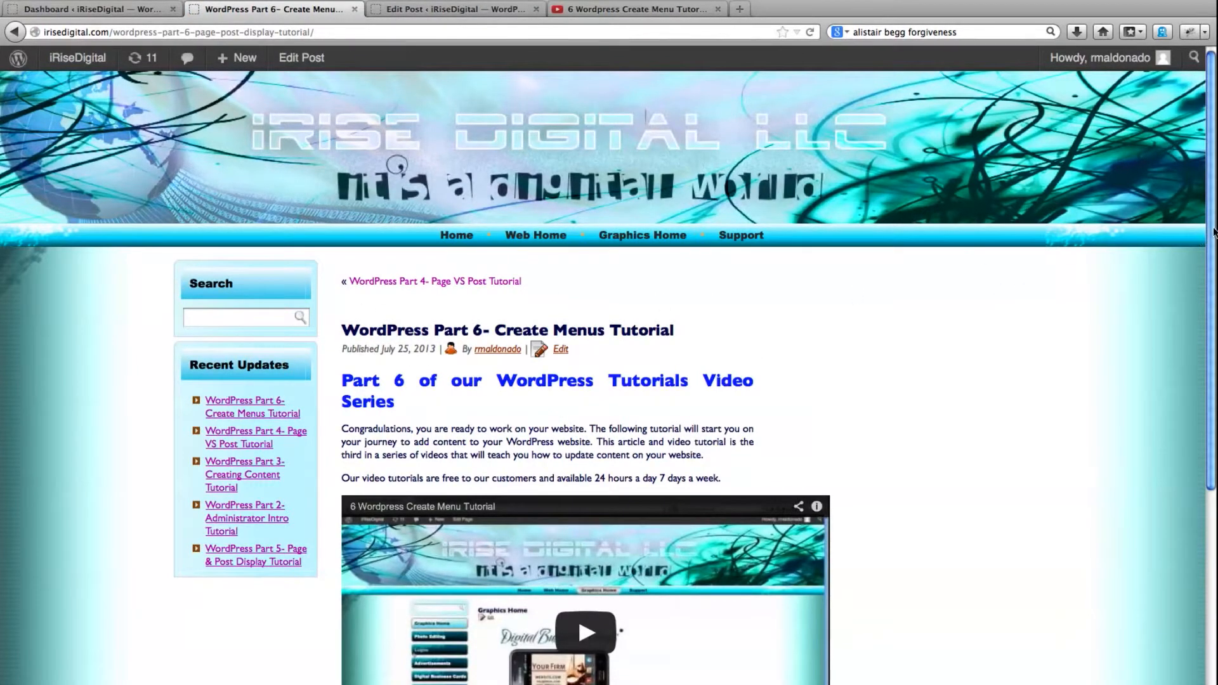
drag(1212, 233, 1208, 431)
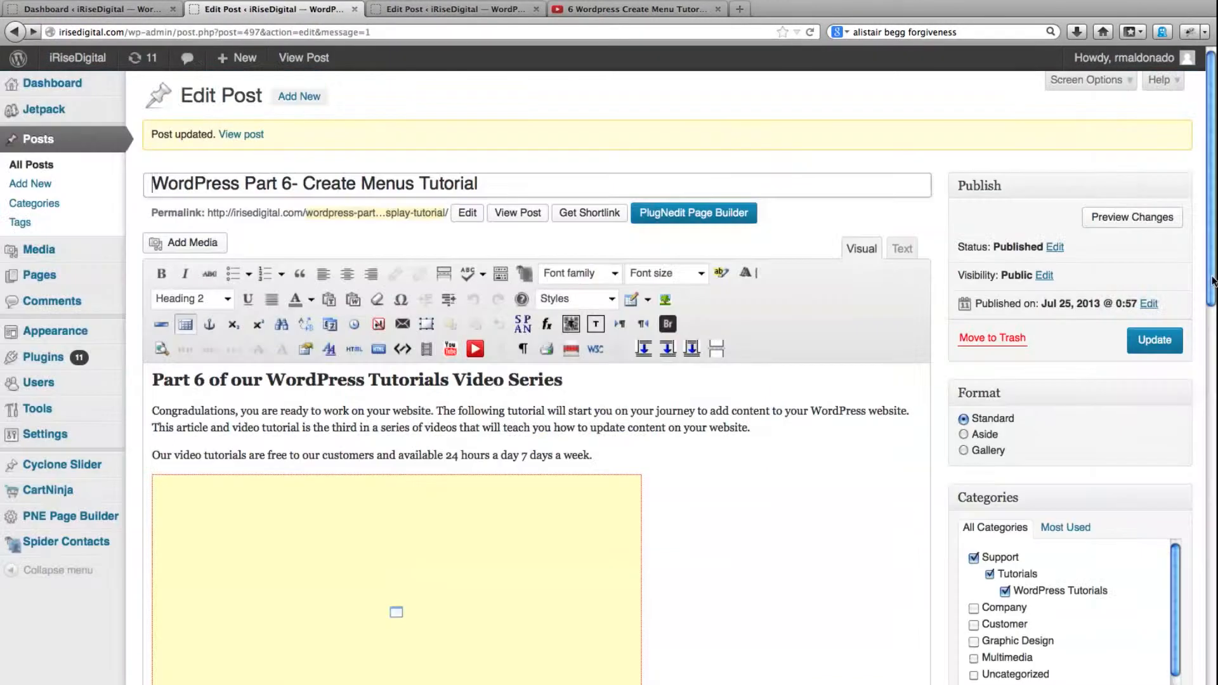
Link the logo below the video to its full image file, htitechlogo.jpg, and apply the image changes
drag(1211, 281, 1165, 450)
click(523, 418)
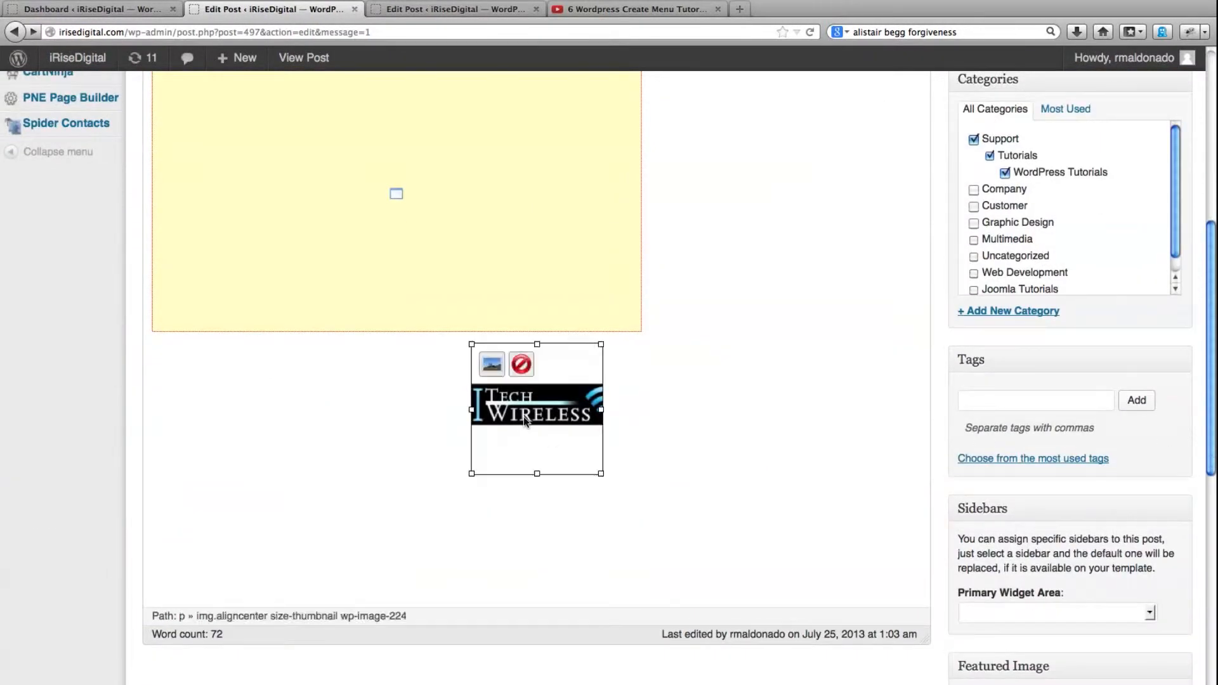
click(492, 363)
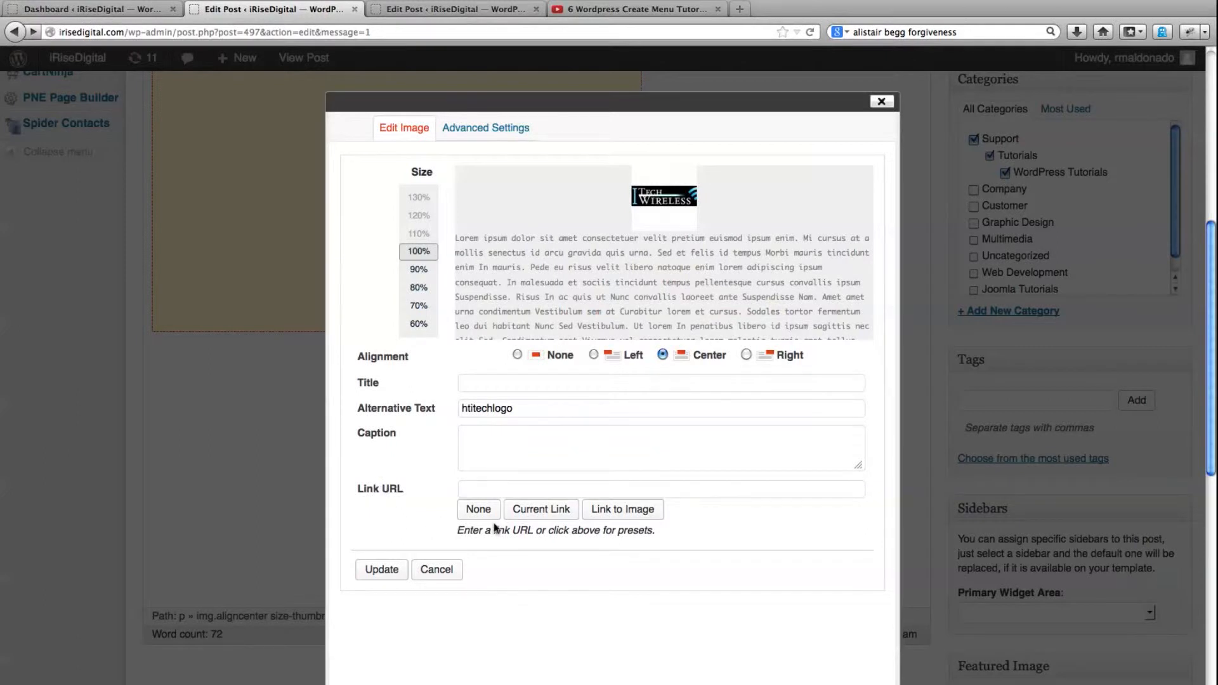
click(625, 516)
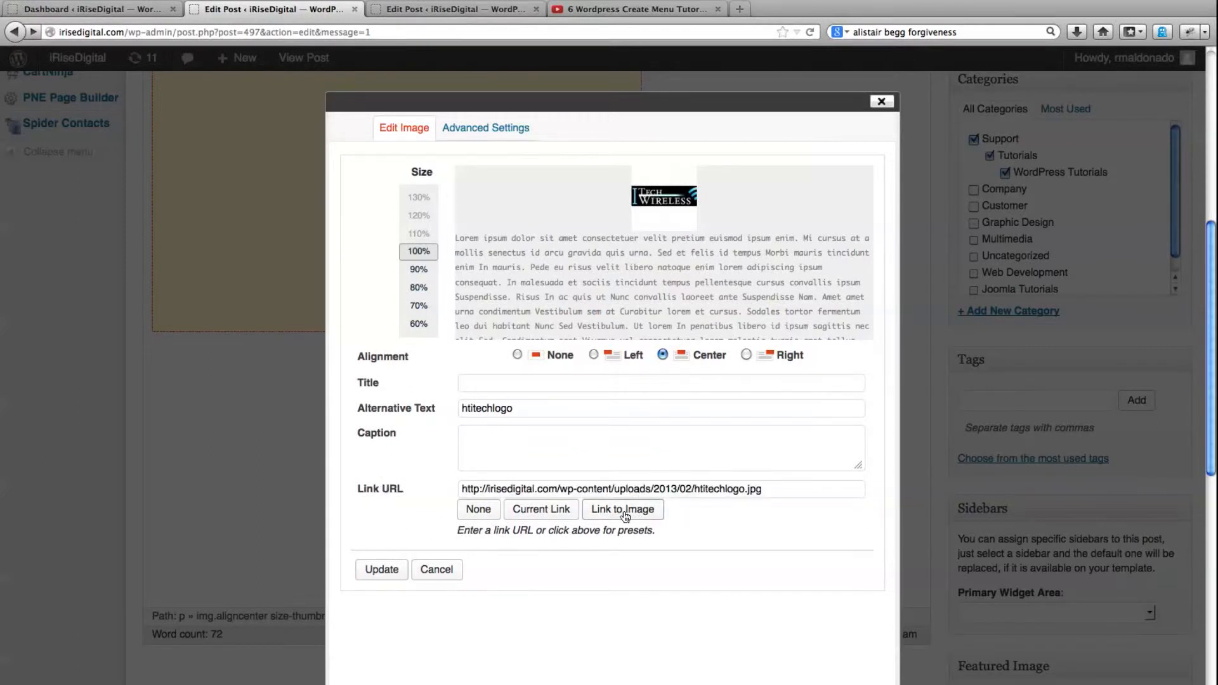
click(377, 572)
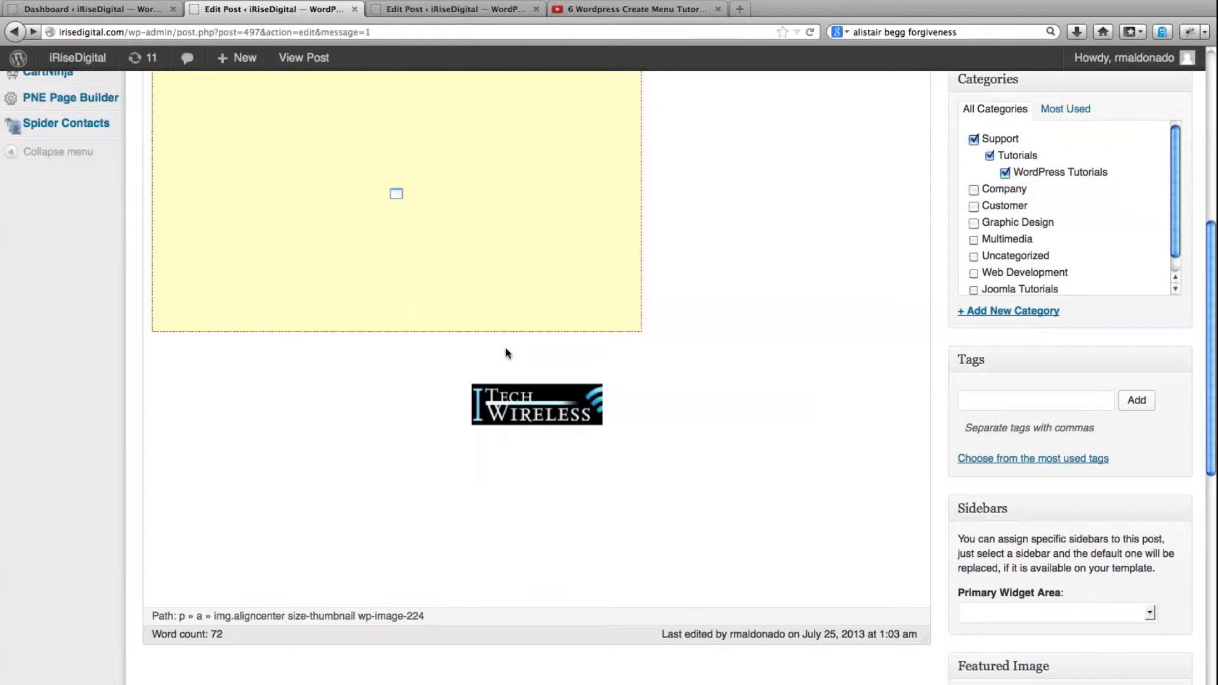
Save the logo's new link in the post and open the live page at the image
scroll(1076, 381, up, 7)
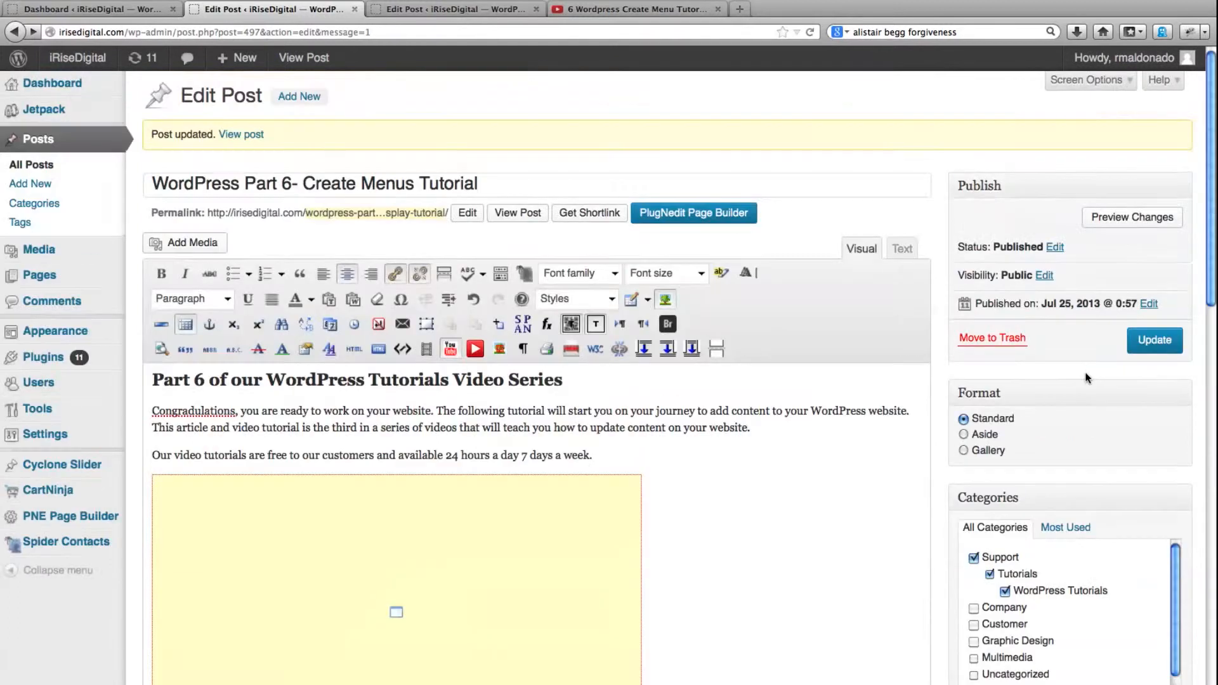
click(1155, 340)
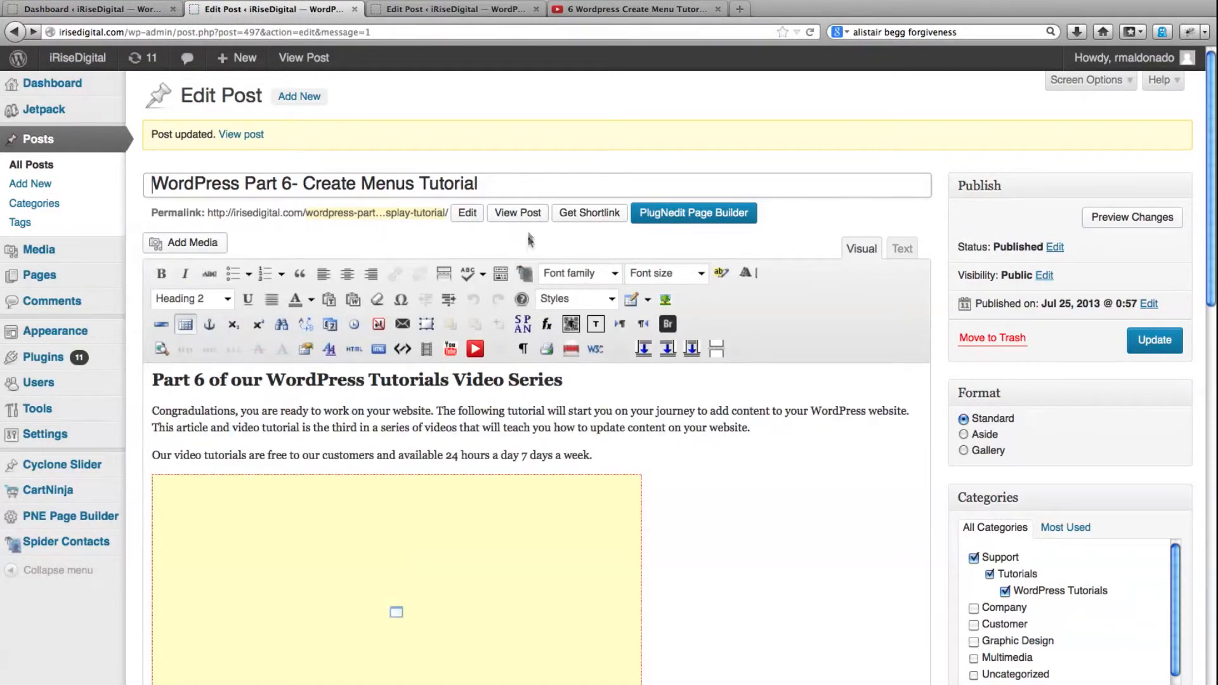
click(519, 214)
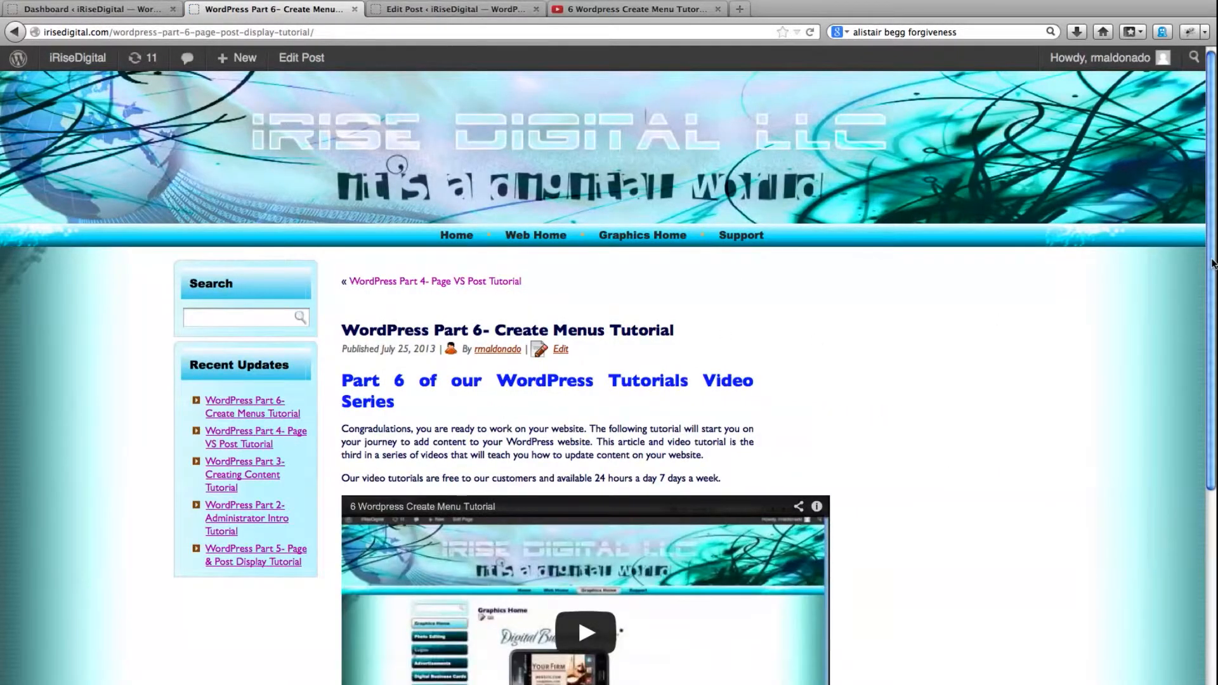
drag(1211, 263, 1183, 437)
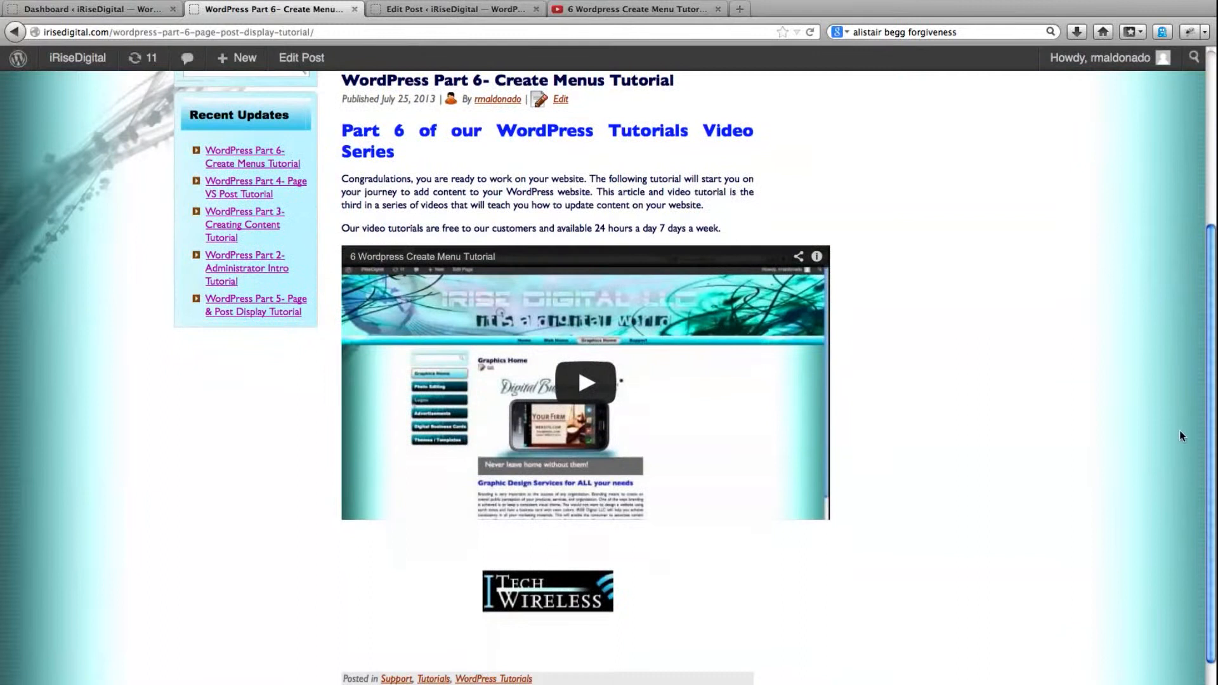
Test the logo's link on the live page by opening and closing its enlarged view twice
click(522, 603)
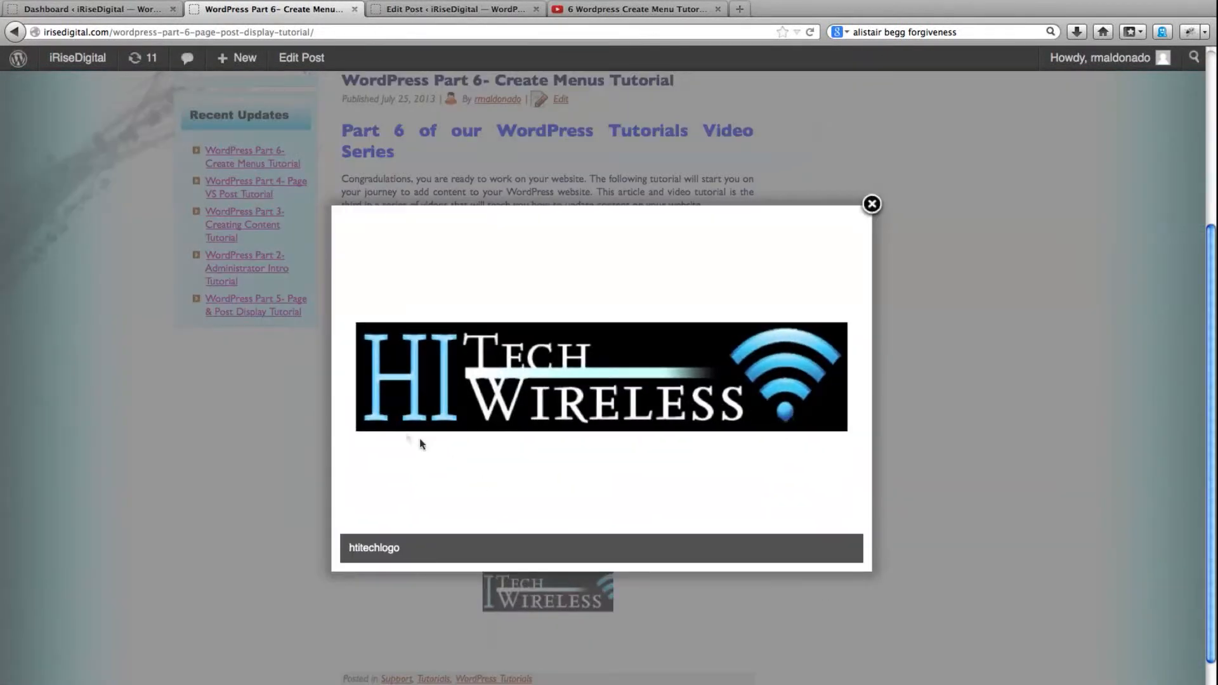
click(872, 204)
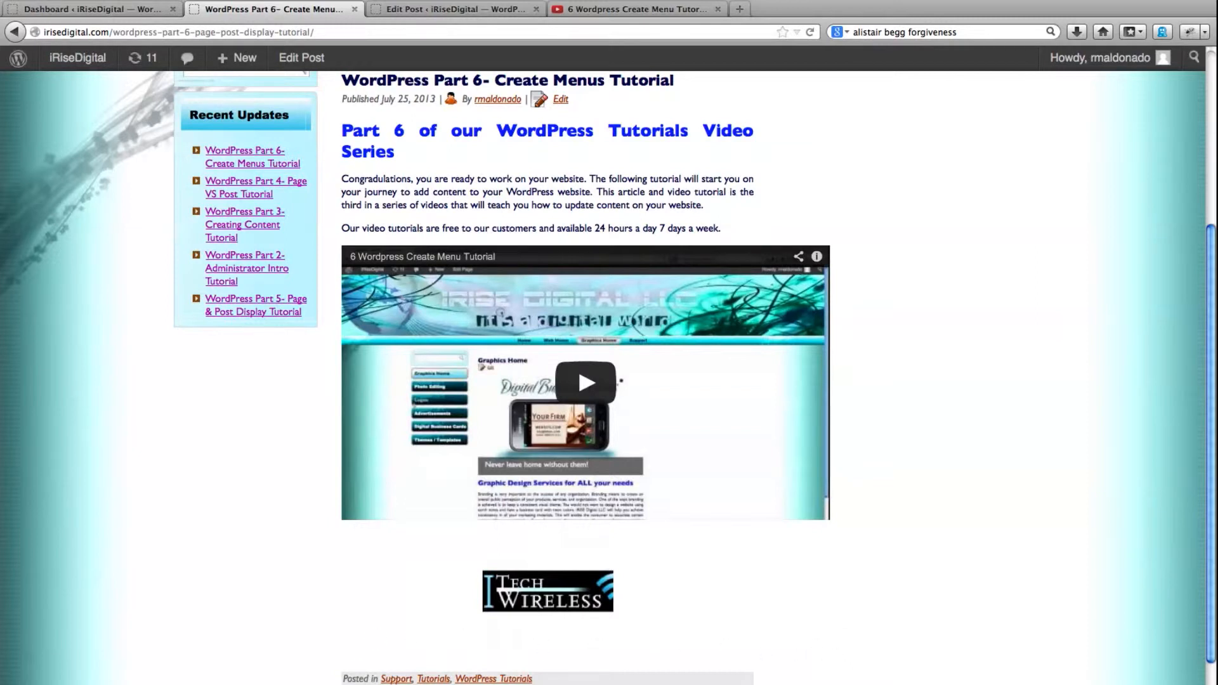
click(545, 591)
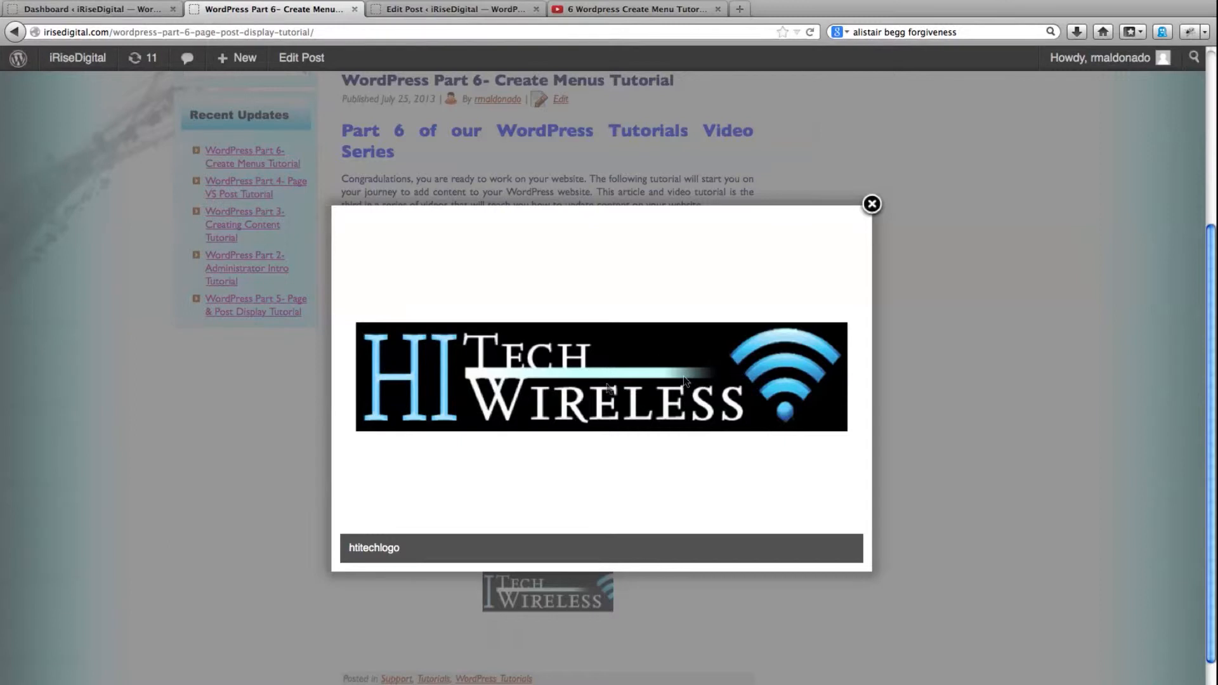
click(871, 205)
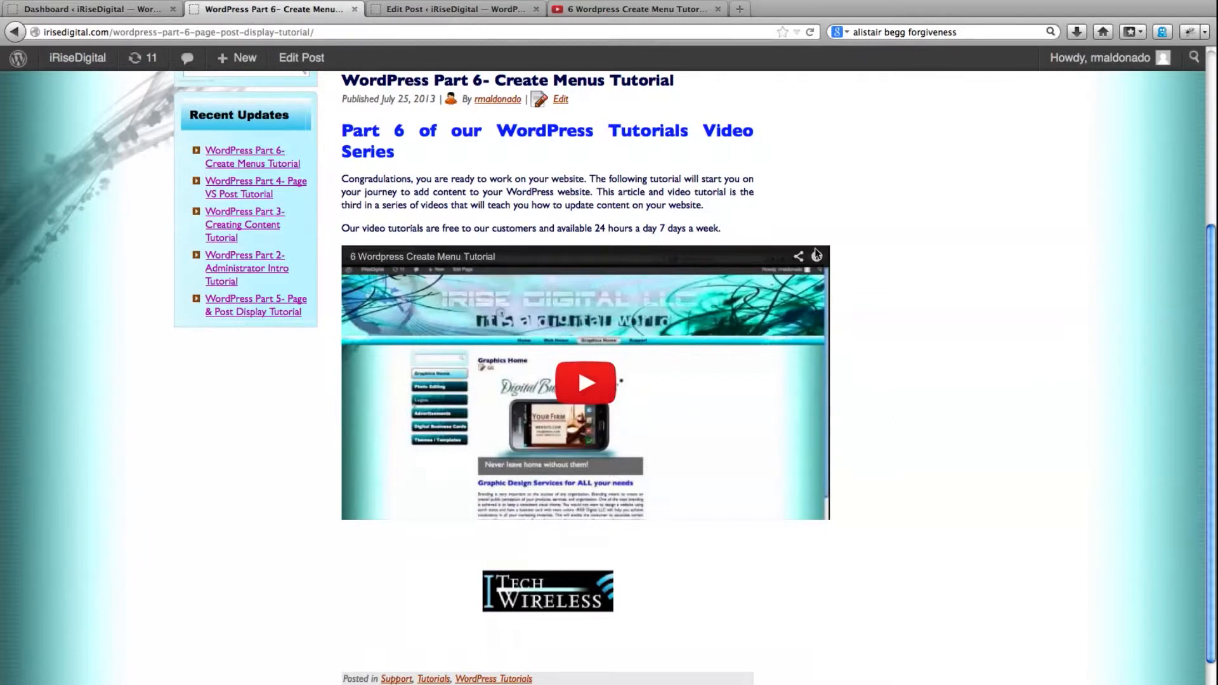
Reopen the WordPress Part 6 post for editing and delete the logo below the video
click(427, 15)
click(293, 12)
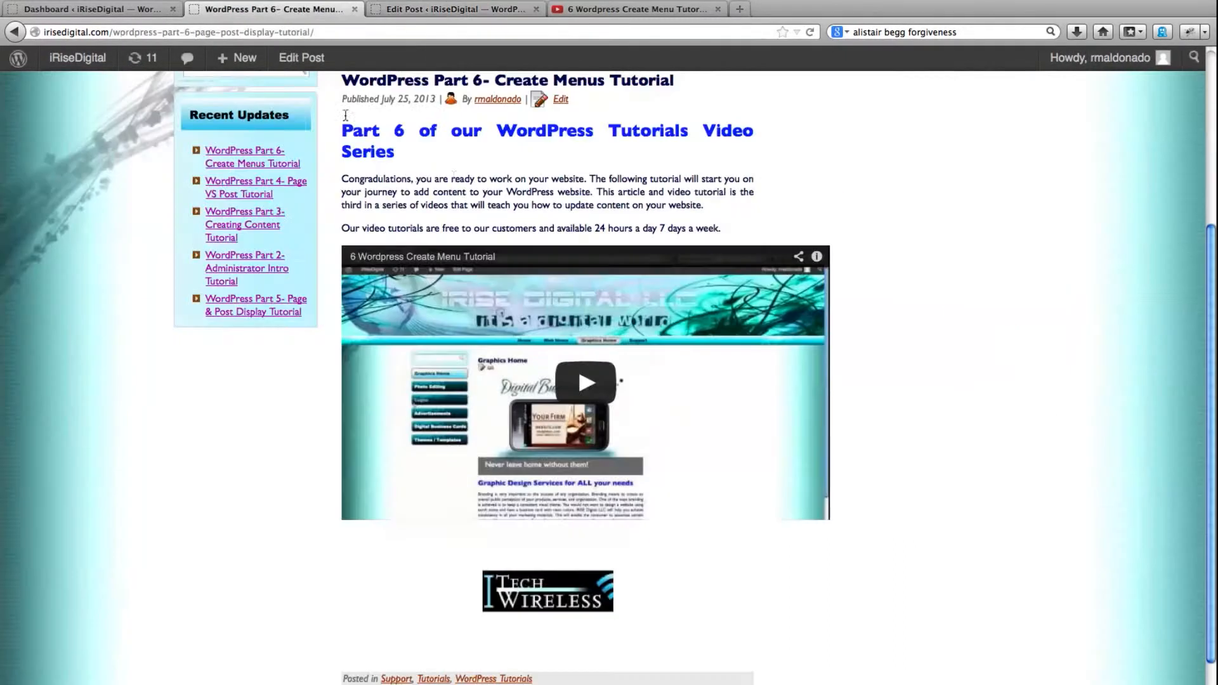
click(303, 58)
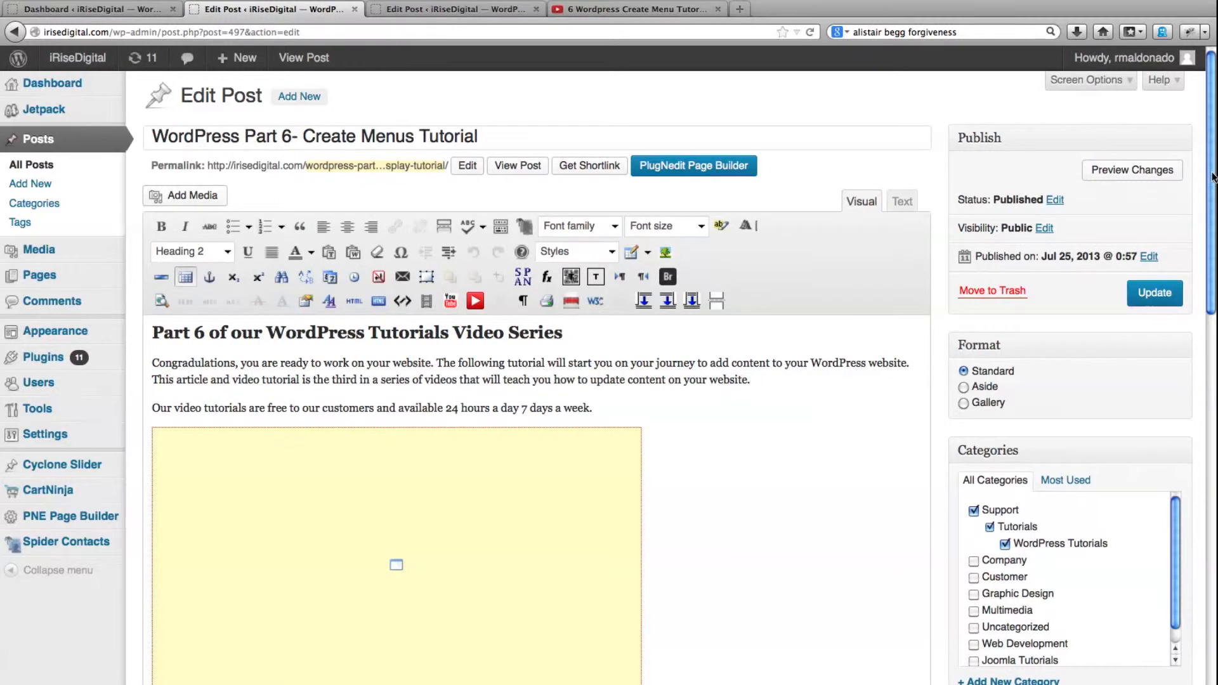
drag(1211, 178, 1211, 372)
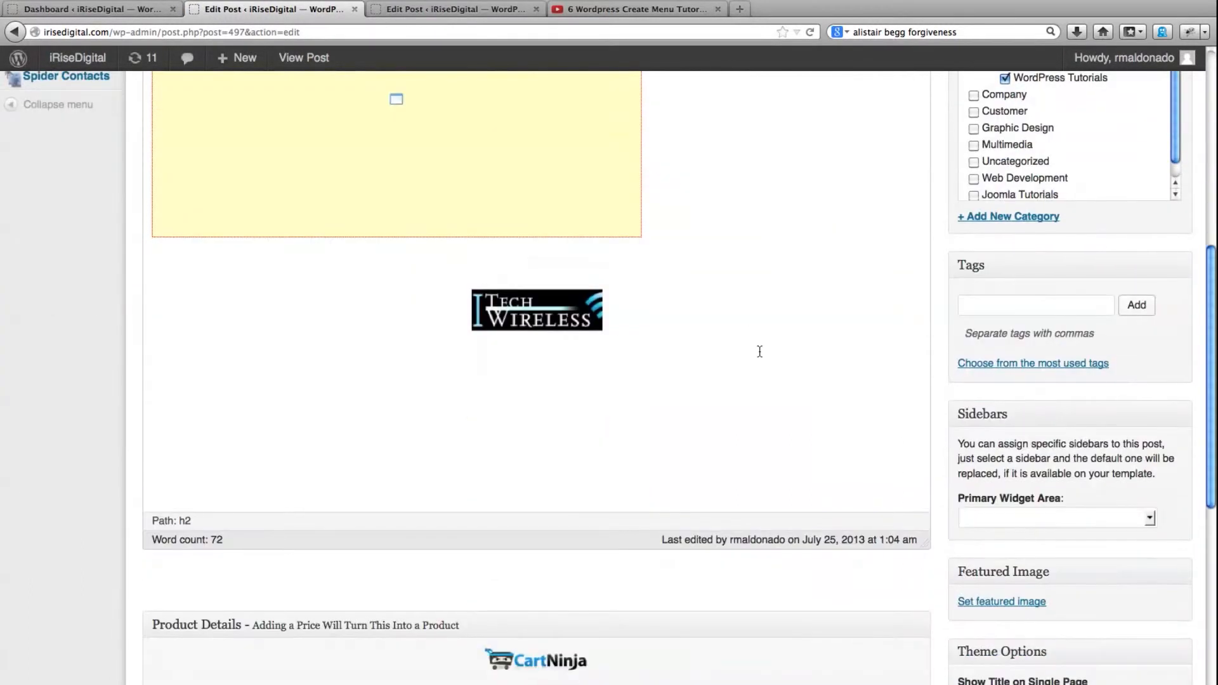
click(543, 303)
scroll(571, 310, up, 3)
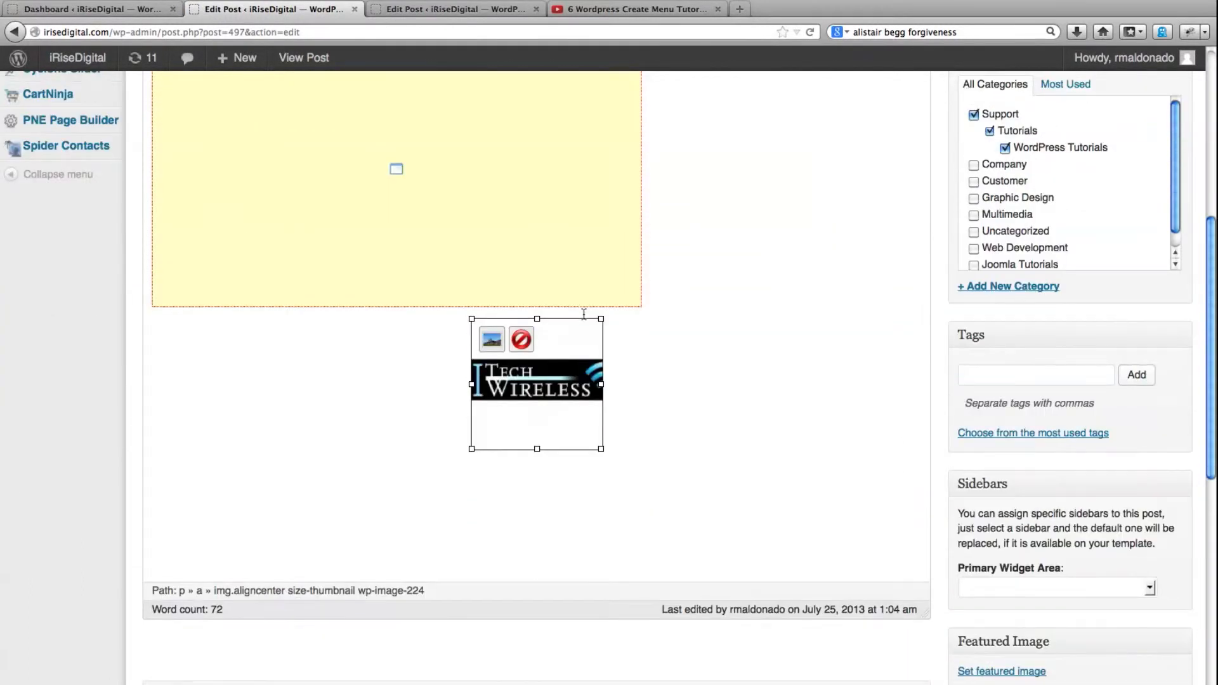
key(Delete)
Update the post without the logo and view the live page down to the end of the video
scroll(713, 387, up, 5)
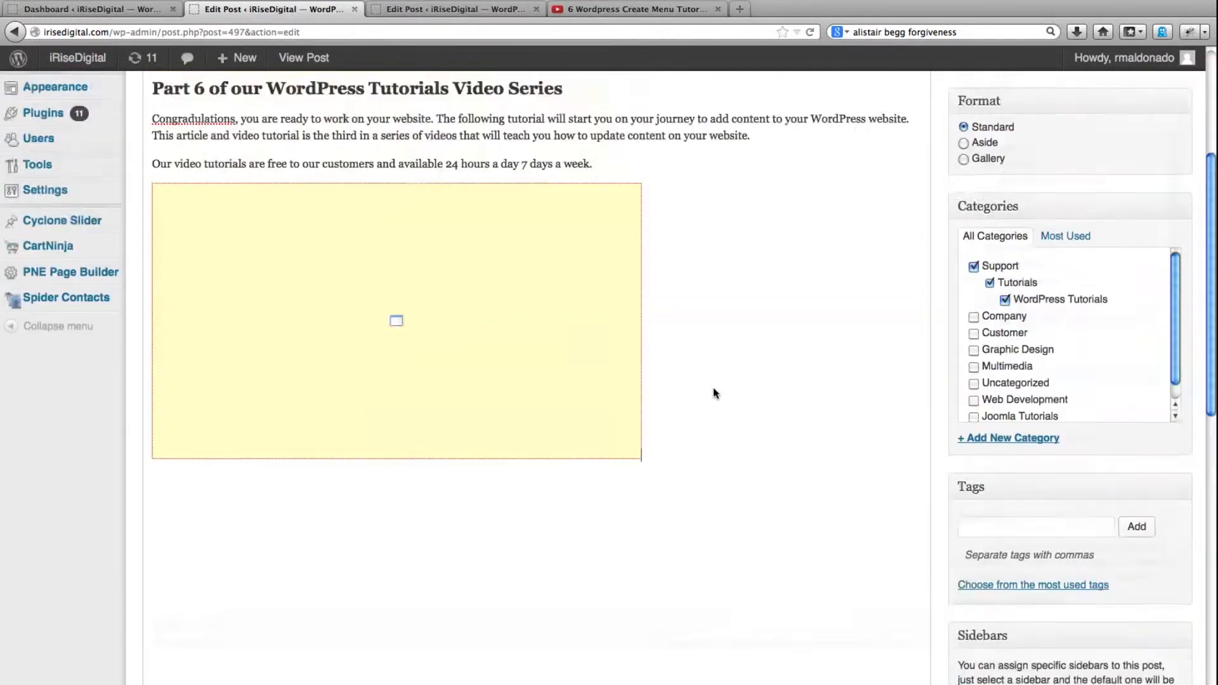
click(1149, 193)
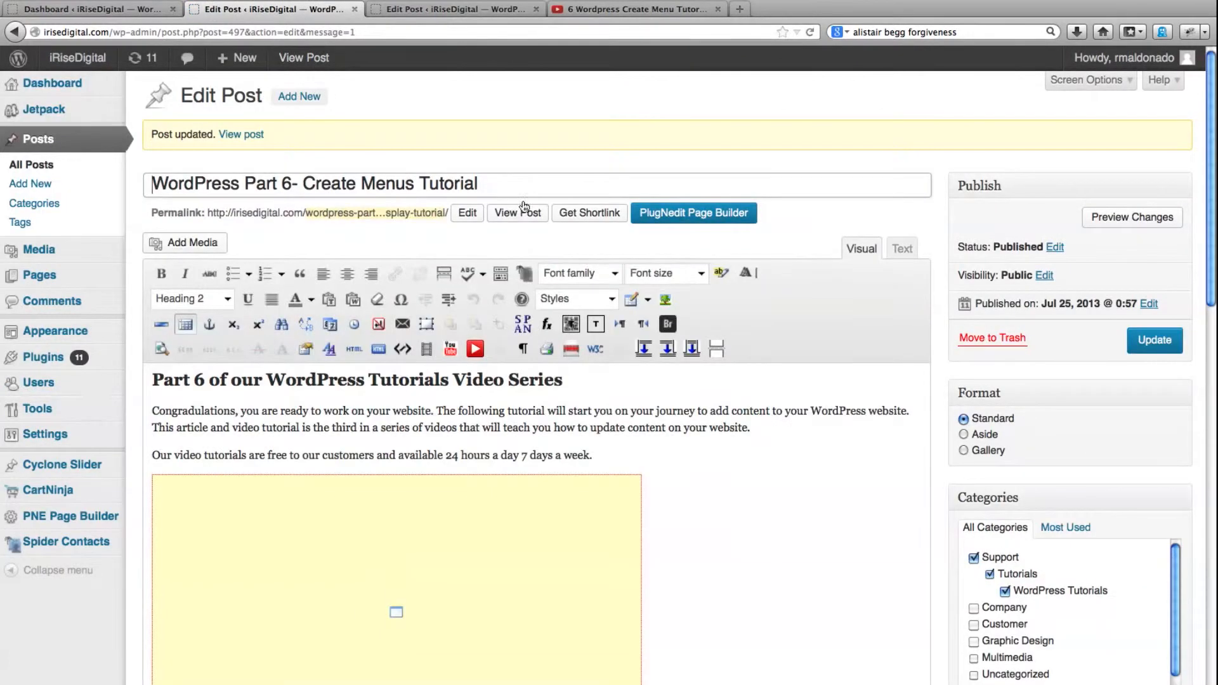
click(295, 63)
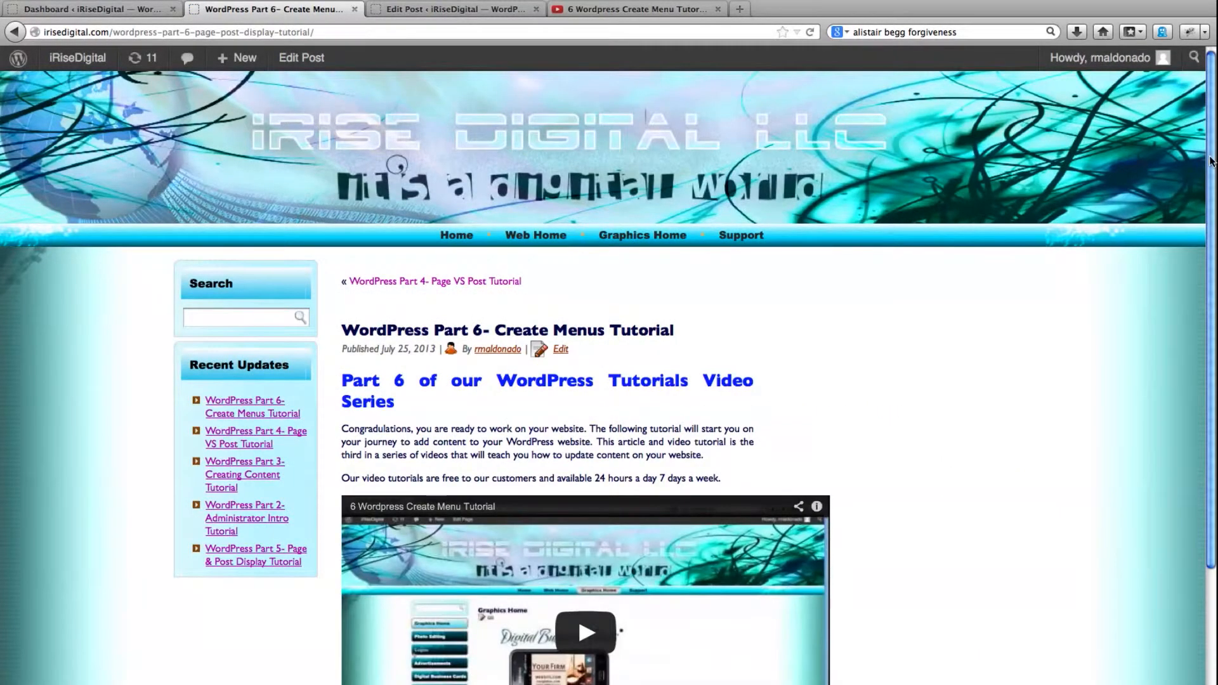
scroll(1211, 159, down, 5)
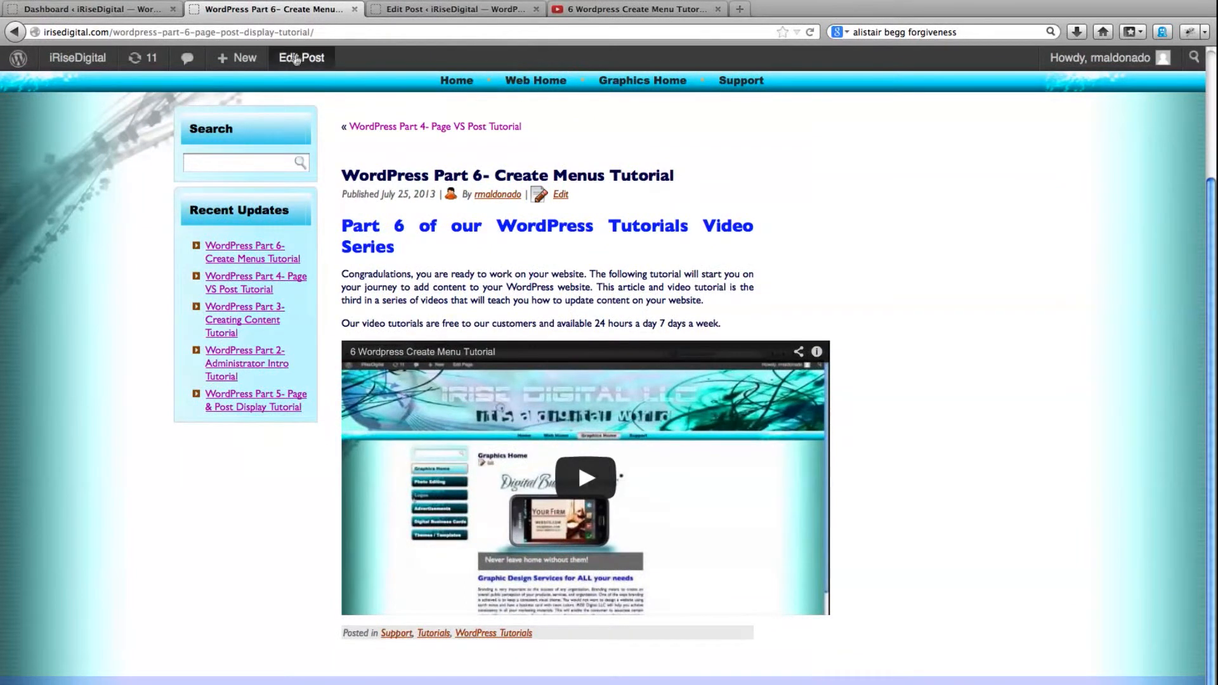
Reopen the post for editing, try center and right alignment on the "Part 6" heading, and set it back to left
click(296, 58)
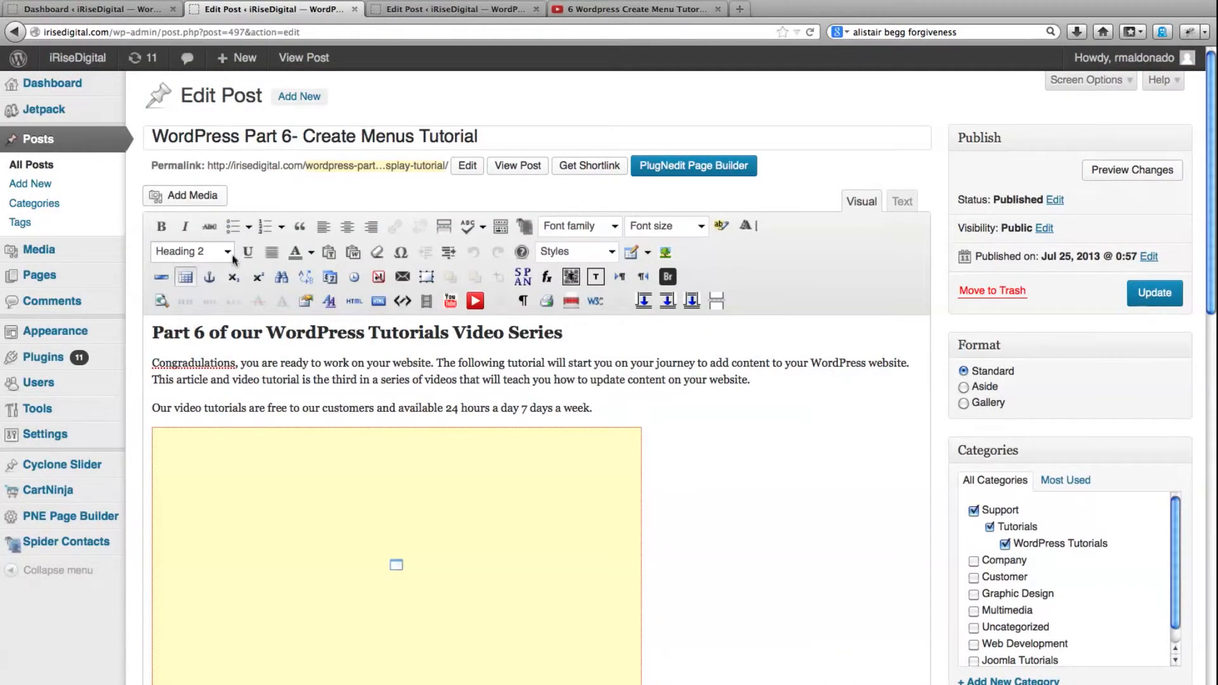
click(218, 363)
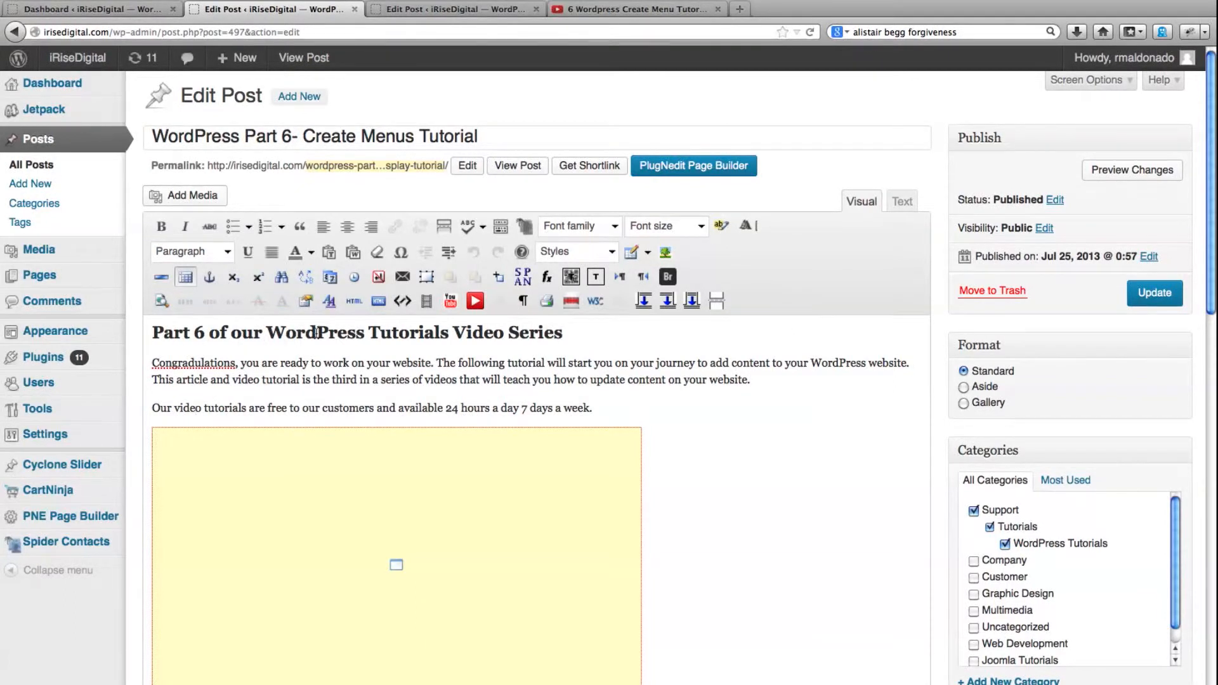
click(267, 332)
click(347, 227)
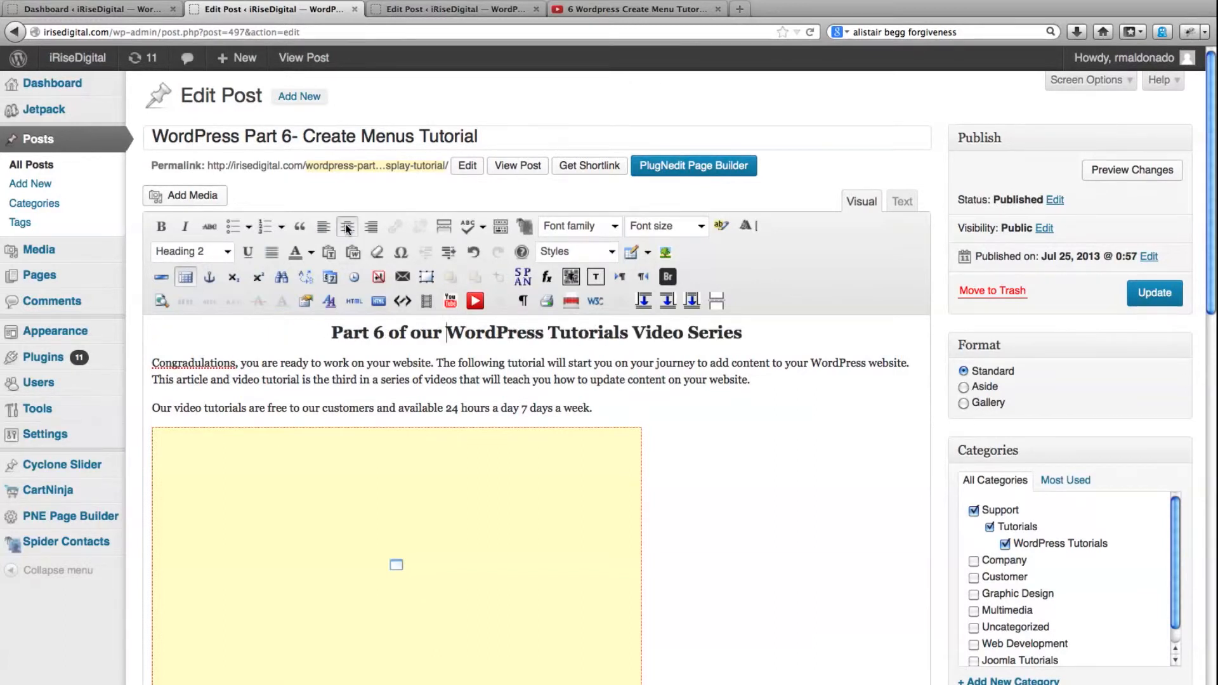
click(372, 227)
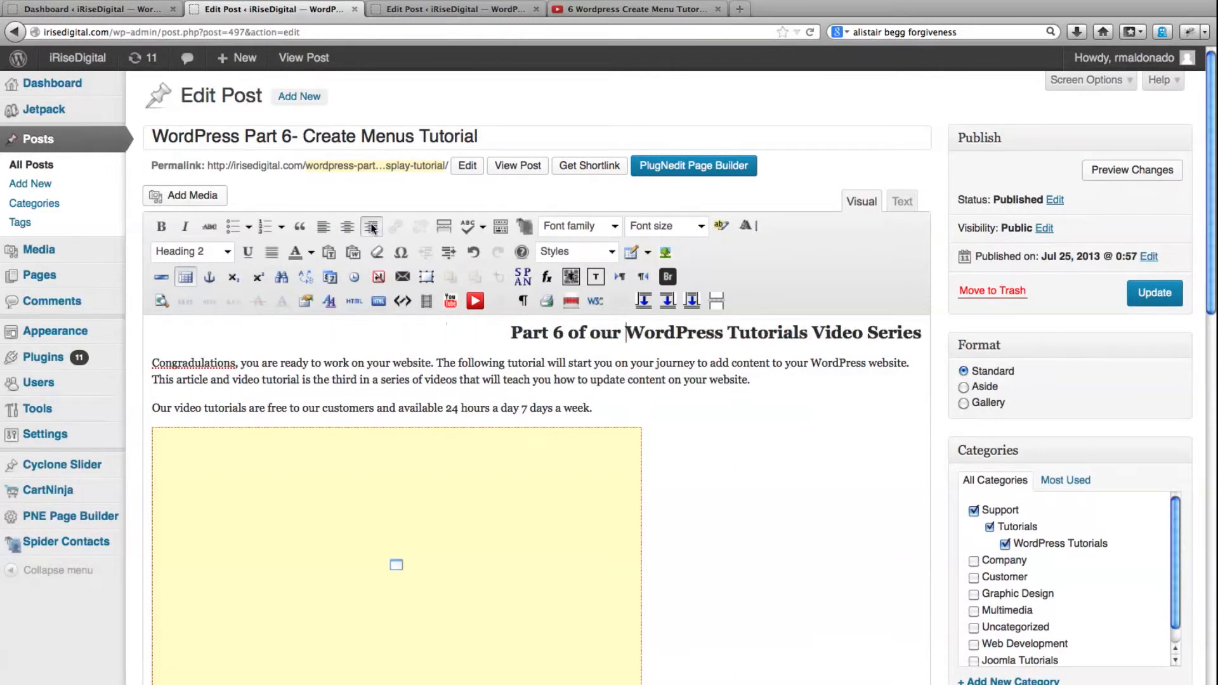
click(323, 228)
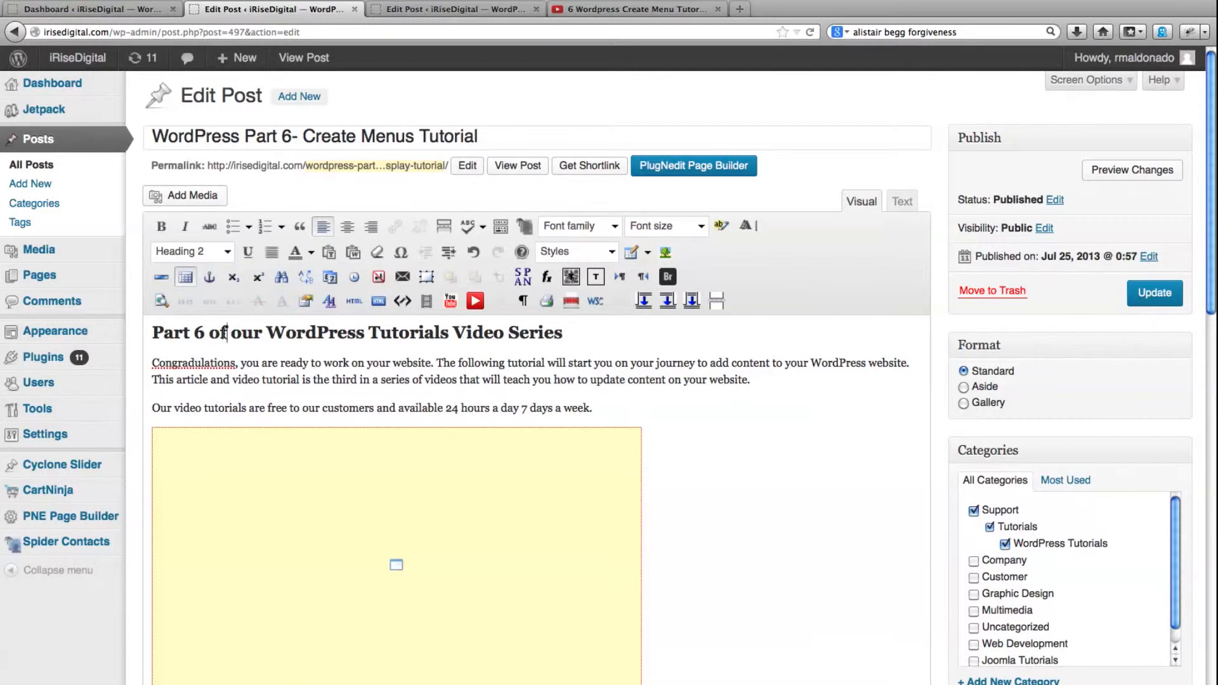
Review the paragraph formats available for the heading without changing its format
click(228, 252)
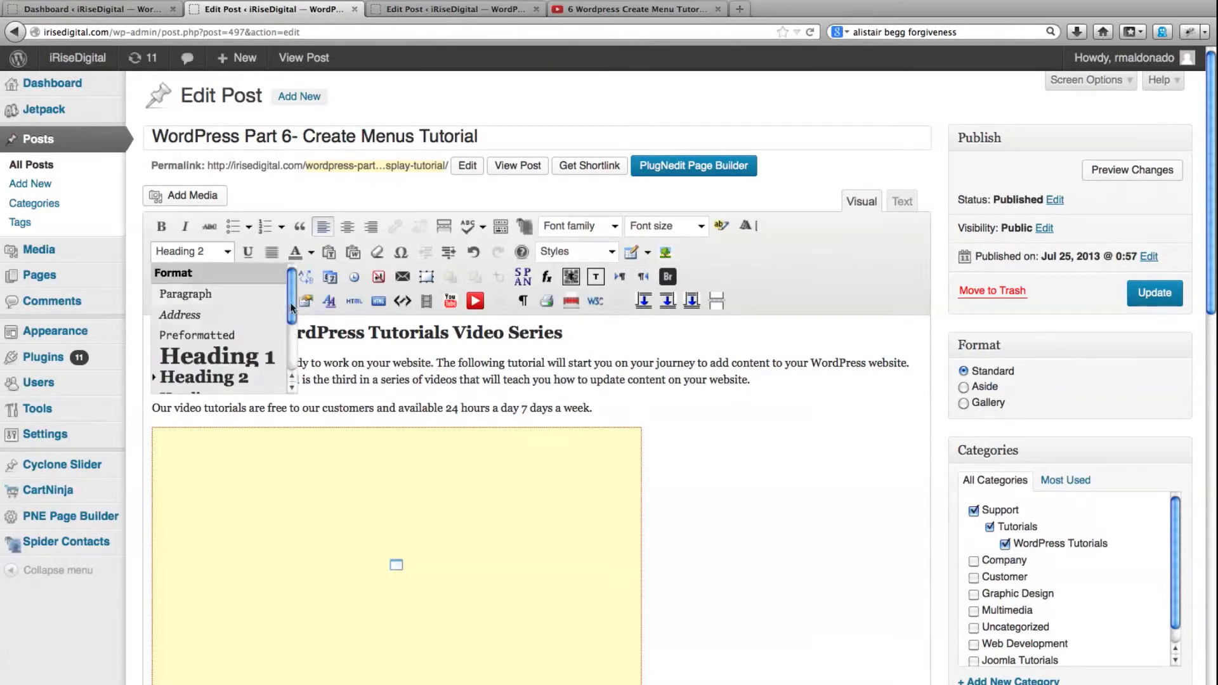
mouse_move(291, 303)
mouse_down()
mouse_move(284, 377)
mouse_move(286, 304)
mouse_up()
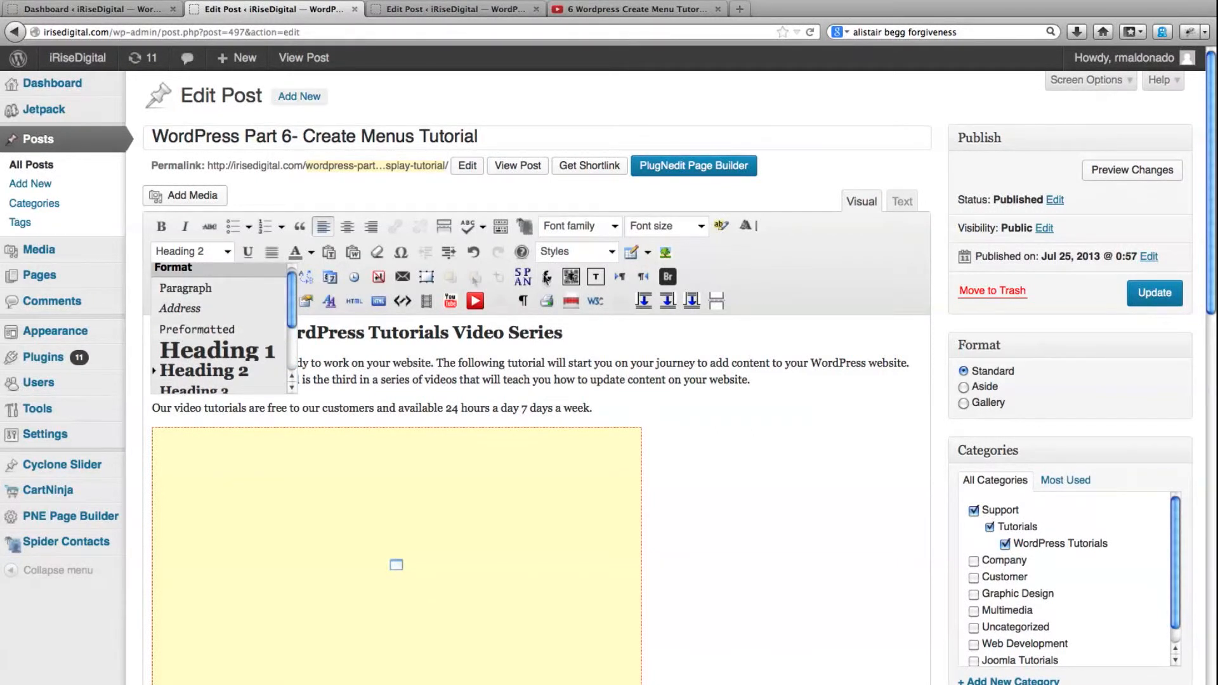
click(752, 270)
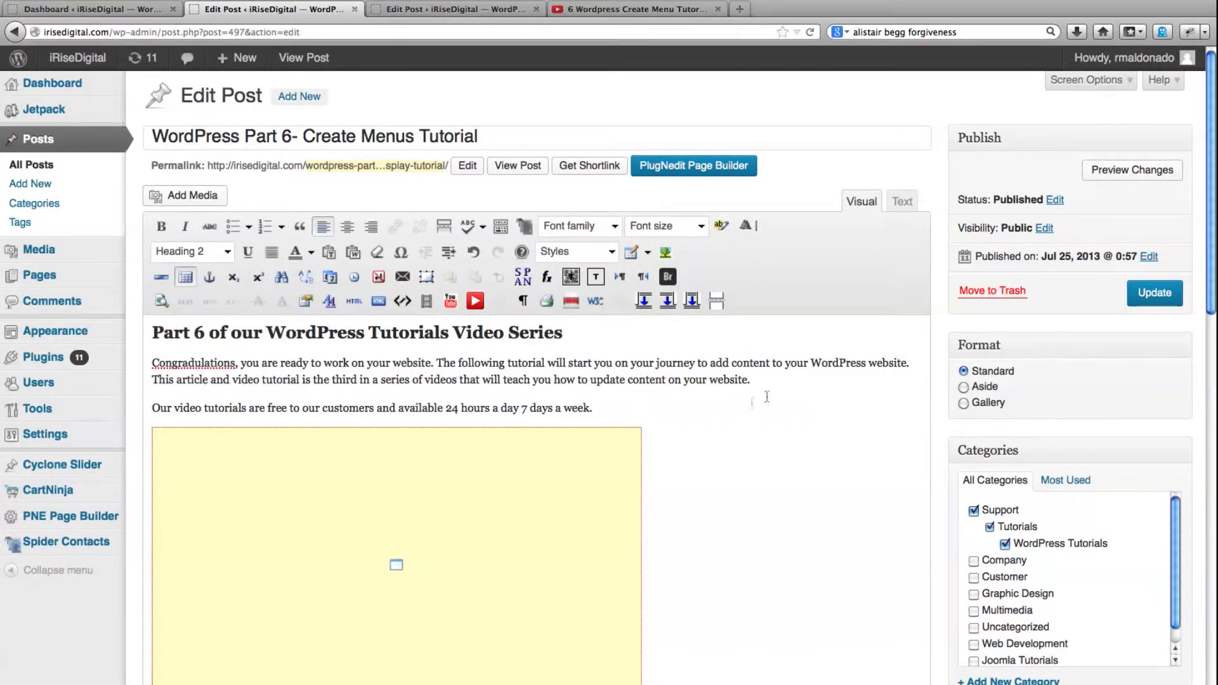
Add a bulleted list with the items one, two and three between the last text paragraph and the video
click(609, 416)
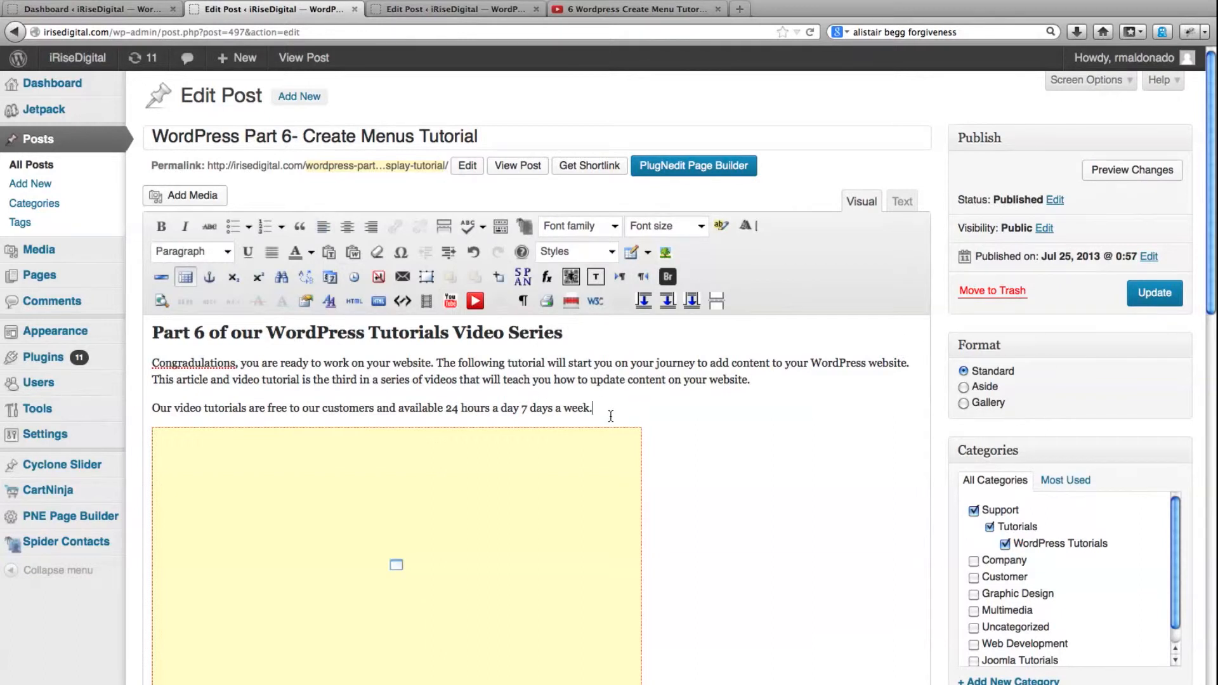
key(Return)
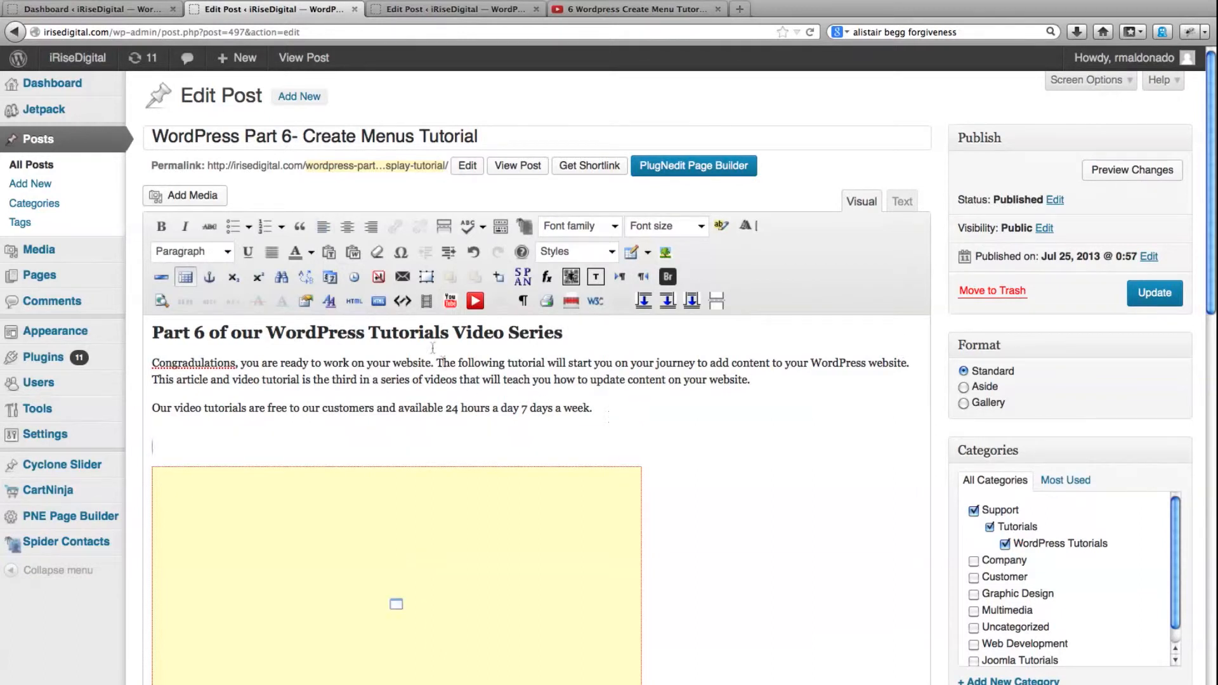
click(234, 233)
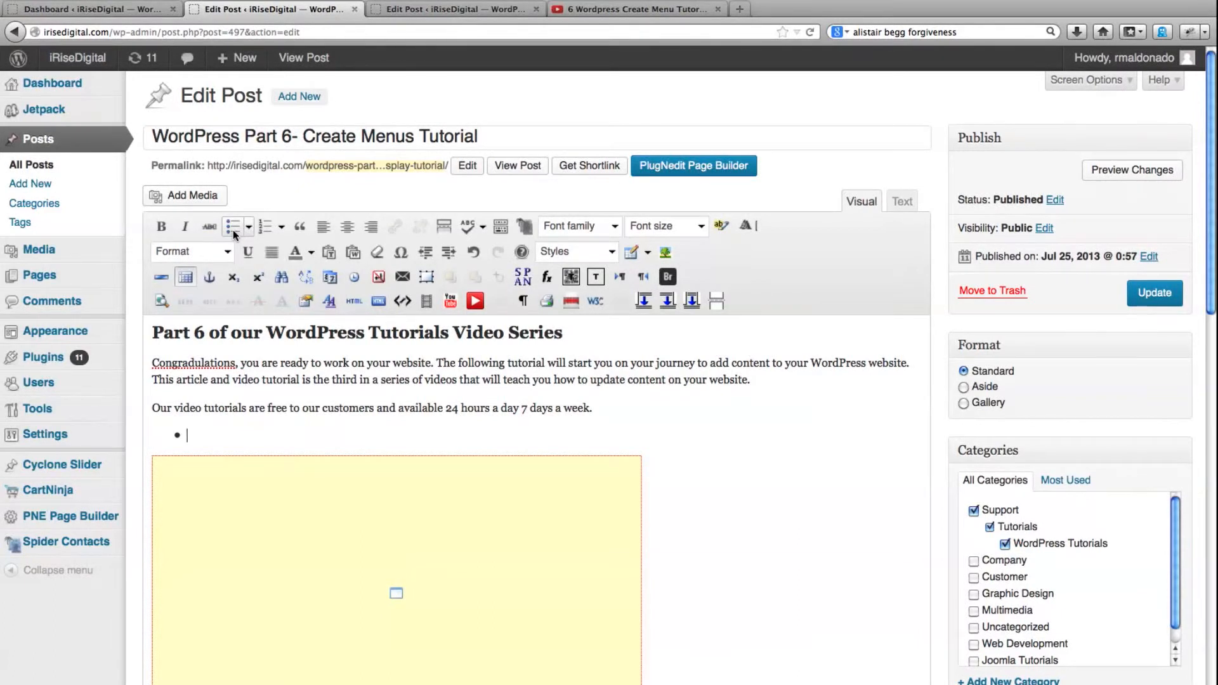
text(one)
key(Return)
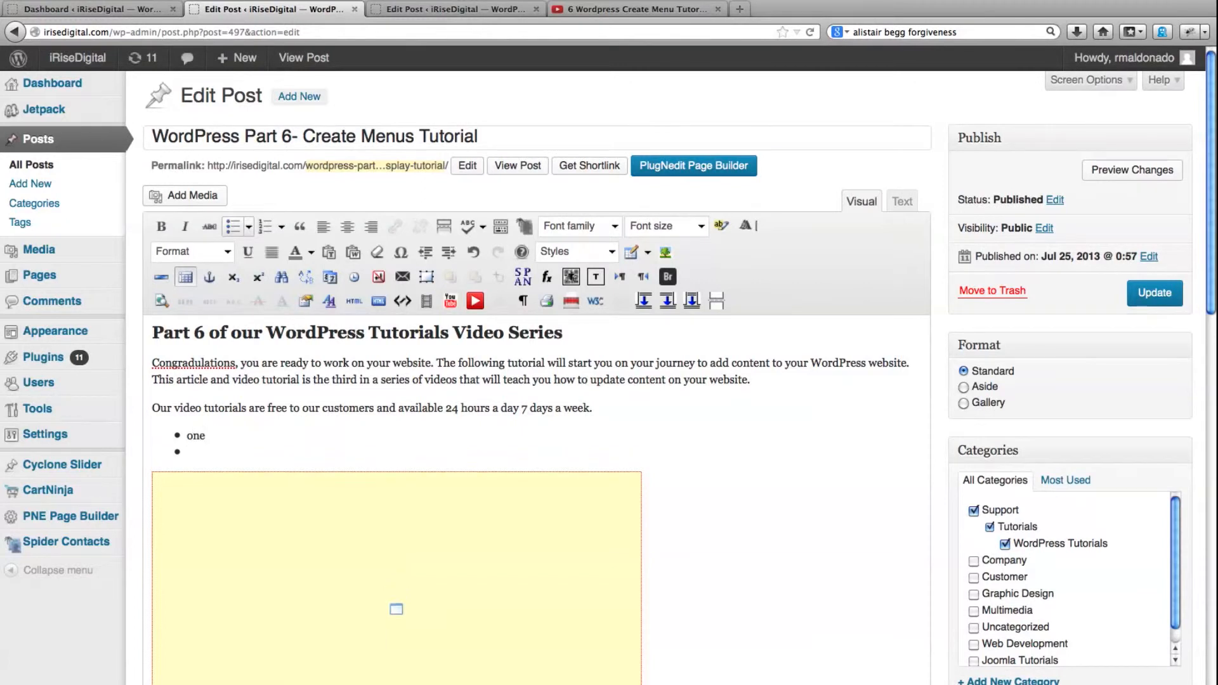
text(two)
key(Return)
text(three)
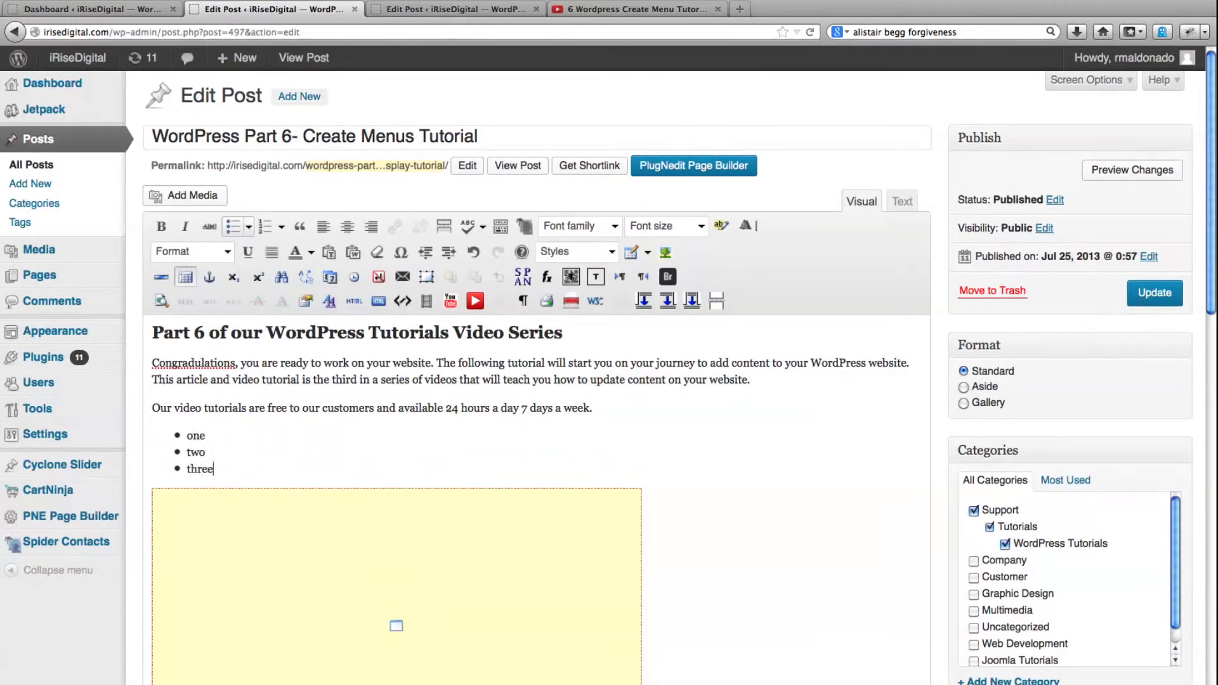
key(Return)
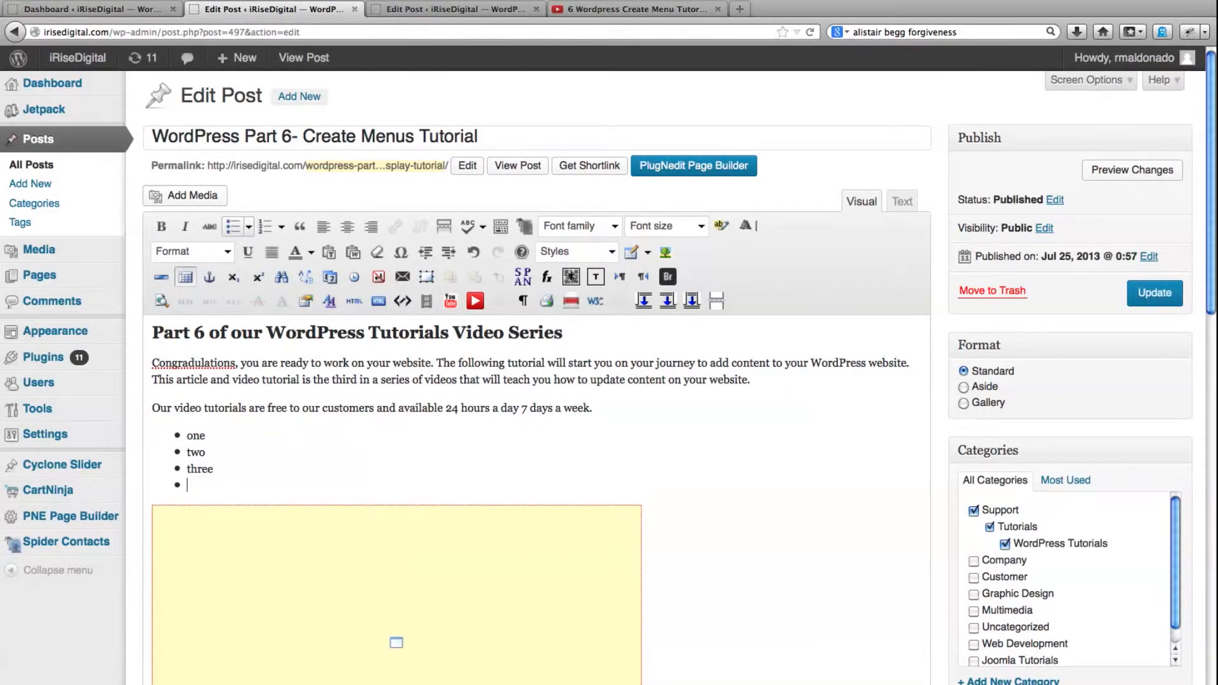
key(Return)
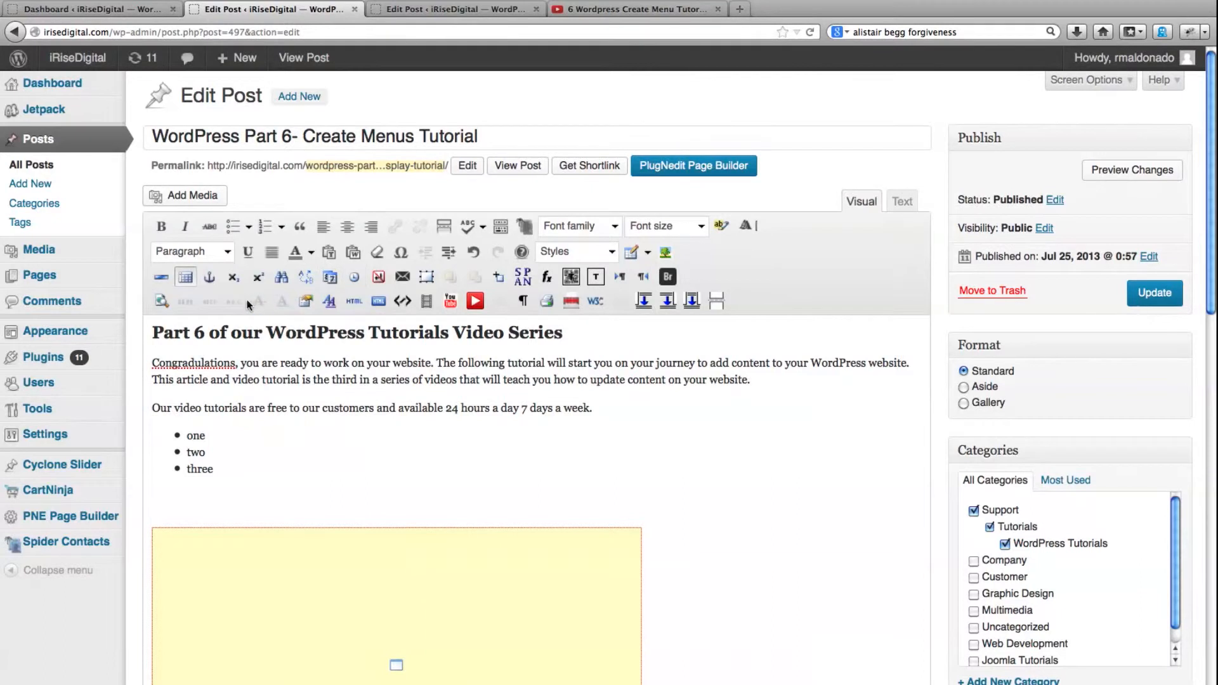
Colour the text of the bulleted list items one, two and three red
drag(219, 470, 183, 434)
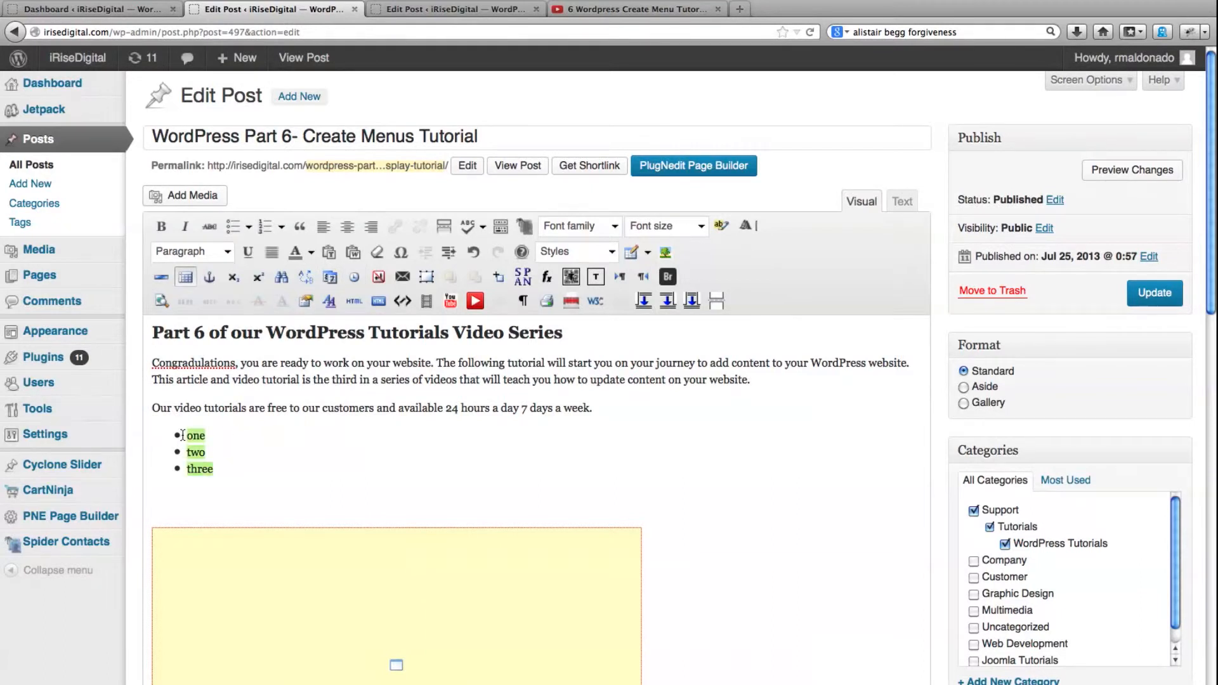
click(310, 254)
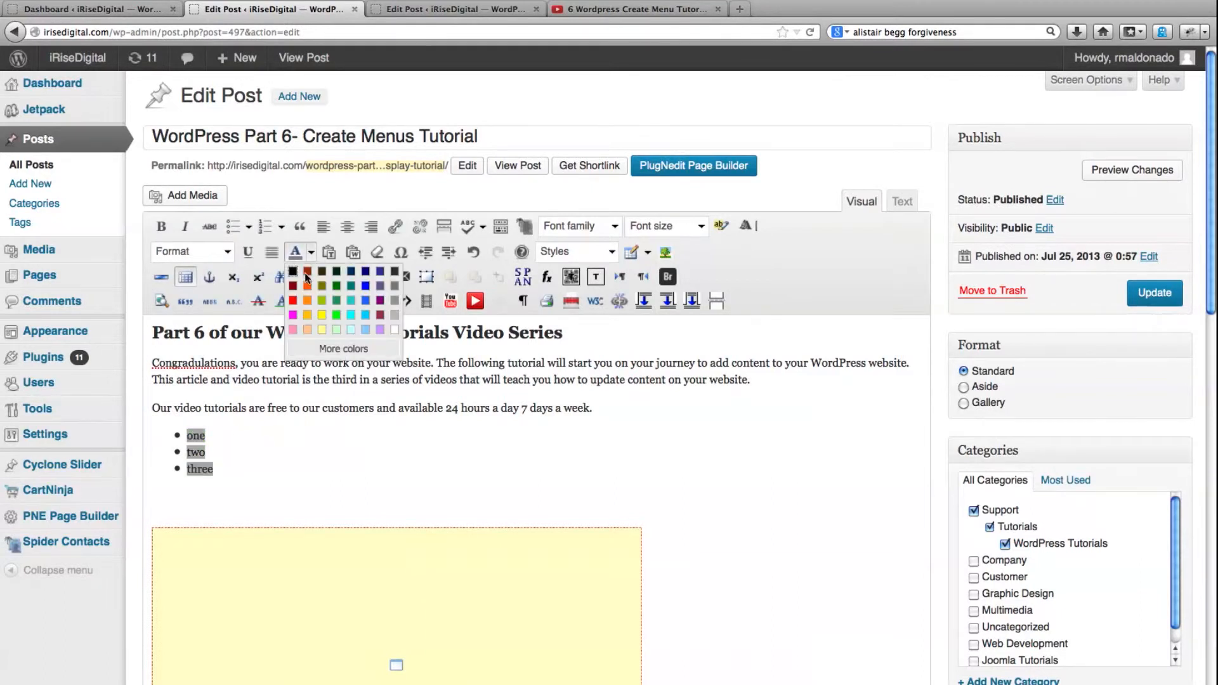
click(294, 300)
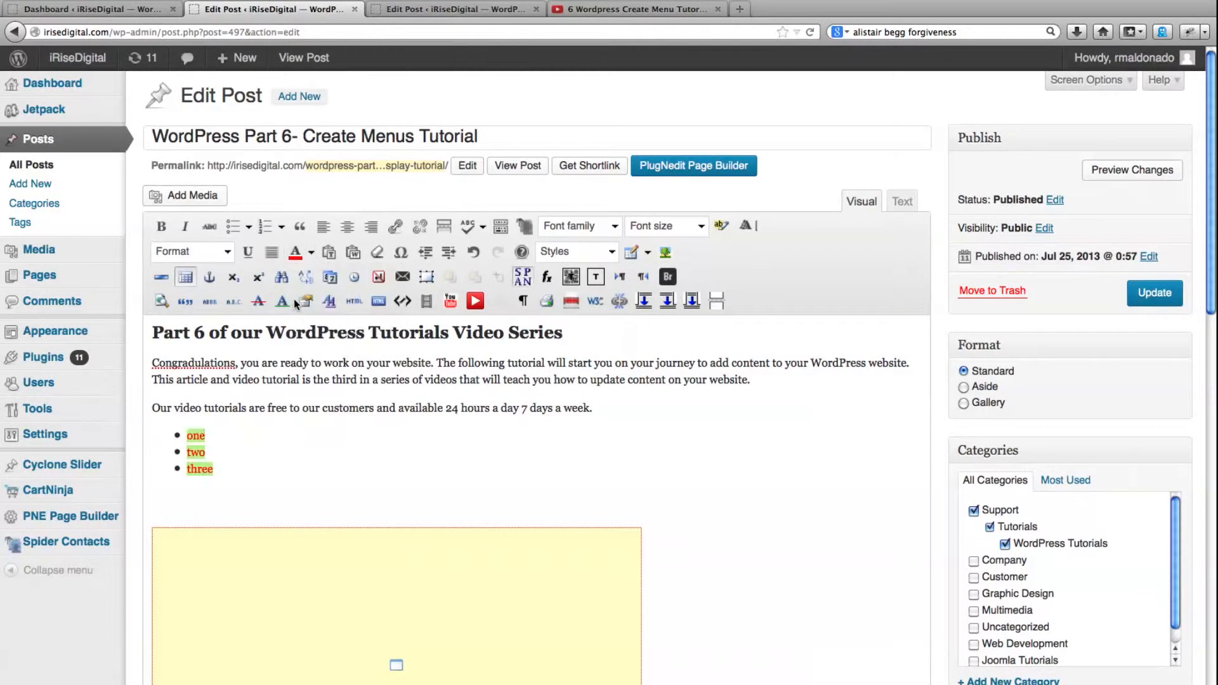
click(260, 477)
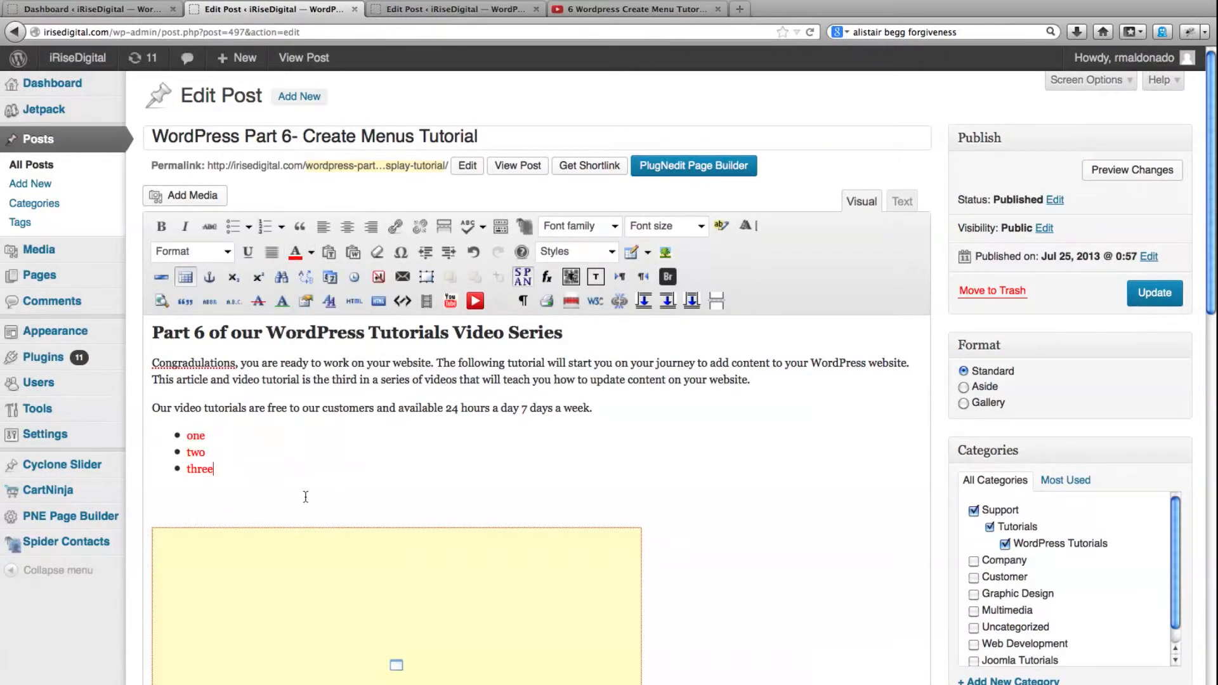
Review the font families available for the list items without changing the font, and update the post
drag(215, 469, 181, 415)
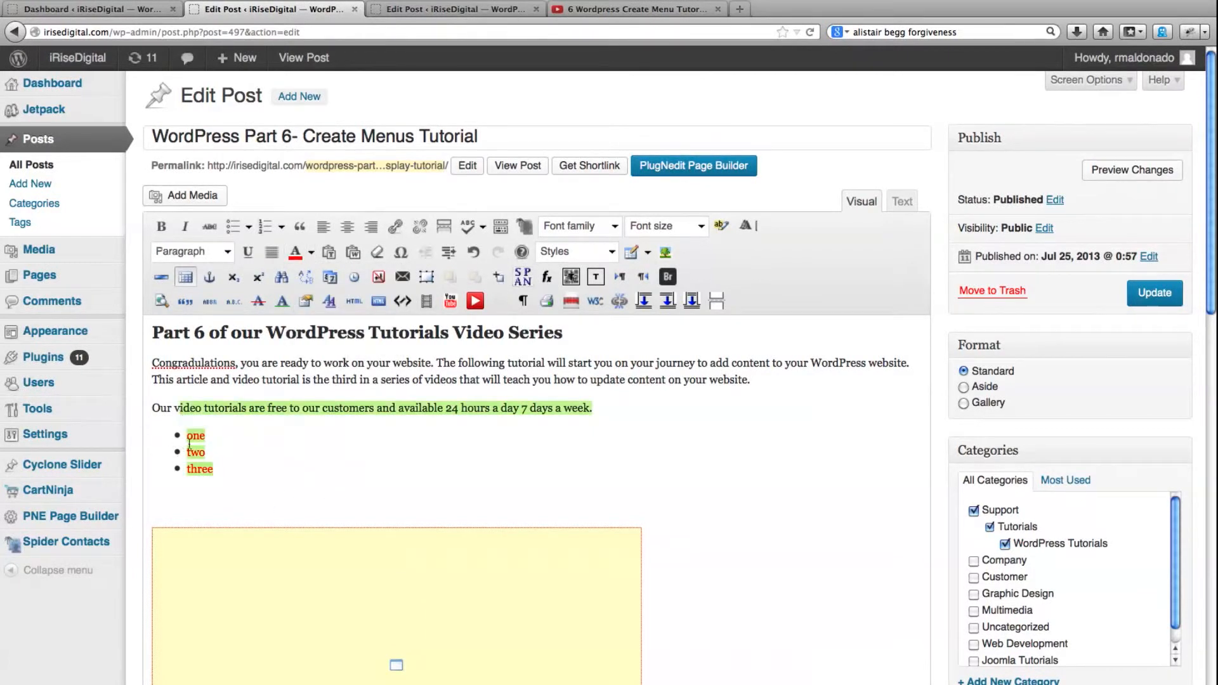
drag(214, 467, 189, 437)
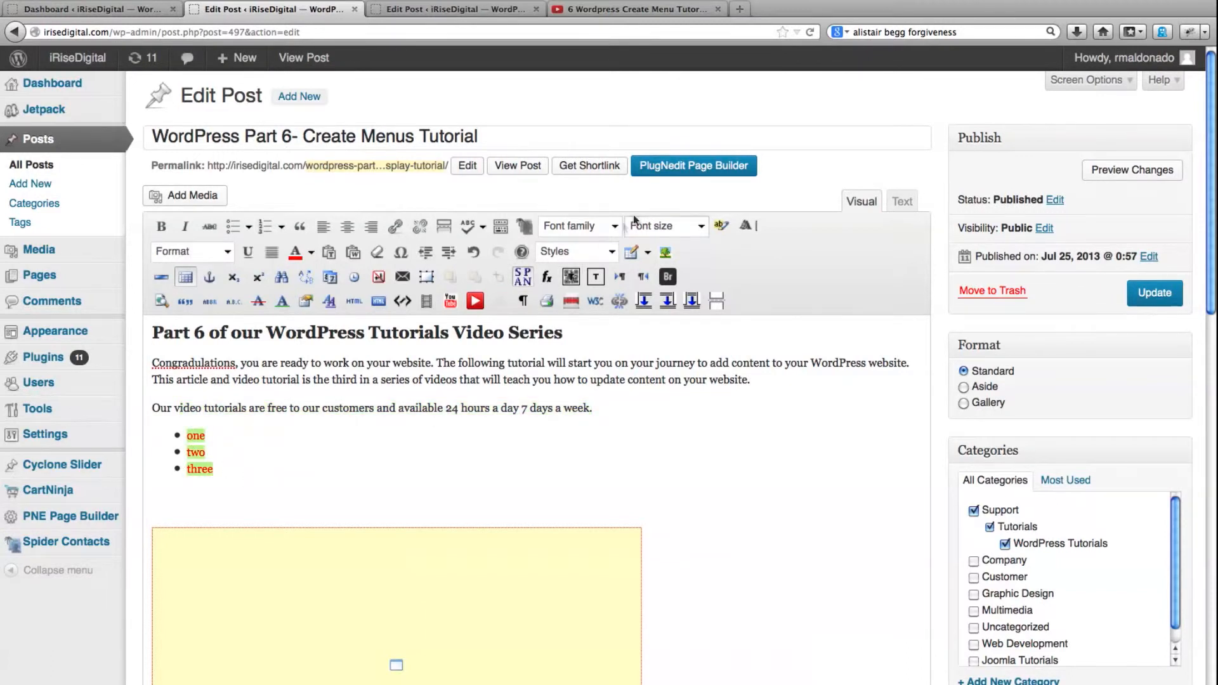
click(615, 228)
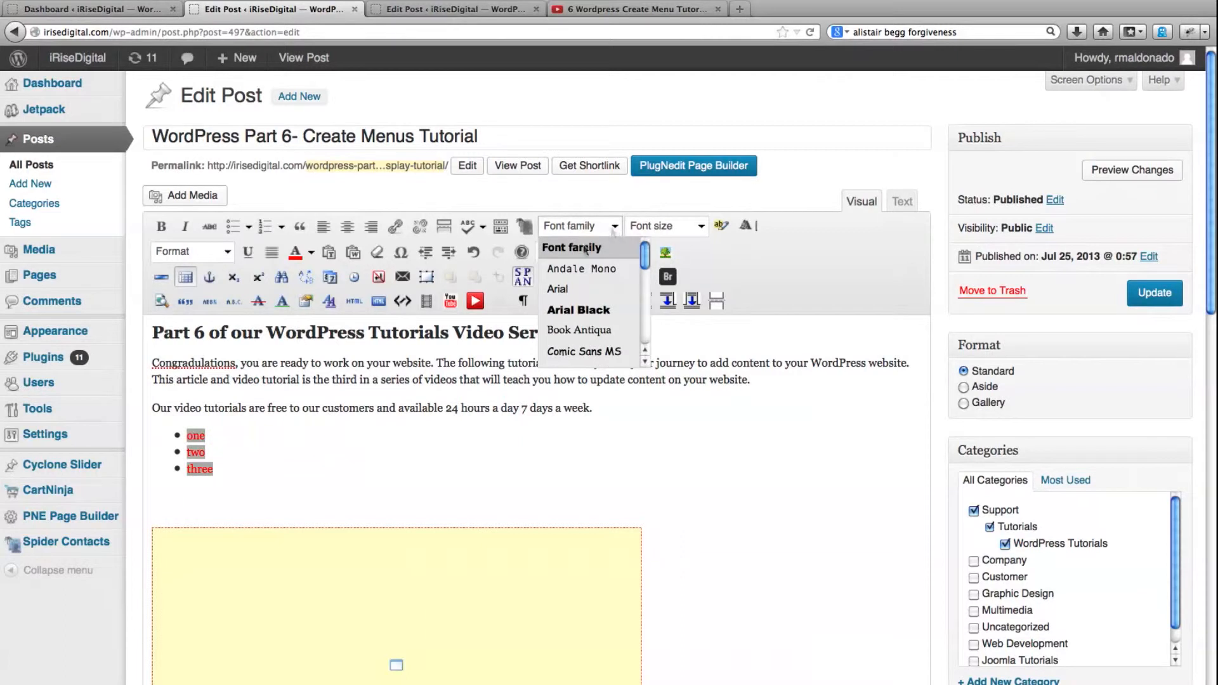
mouse_move(645, 254)
mouse_down()
mouse_move(645, 282)
mouse_move(646, 254)
mouse_up()
click(253, 465)
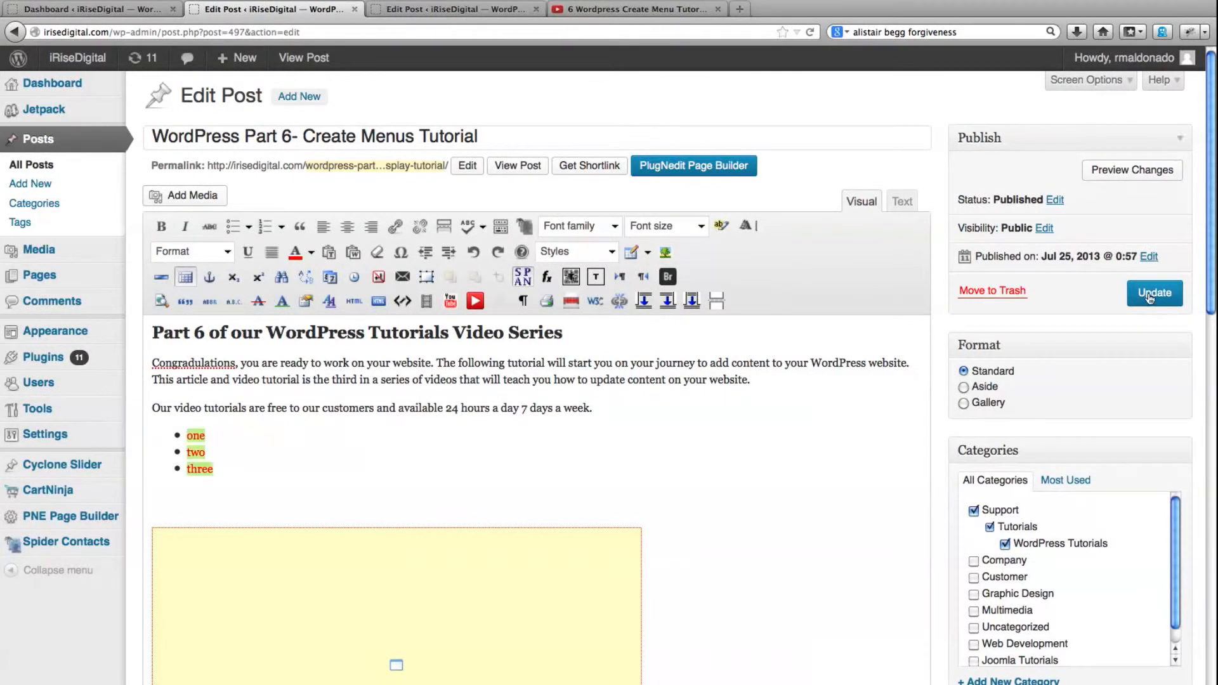
click(1150, 297)
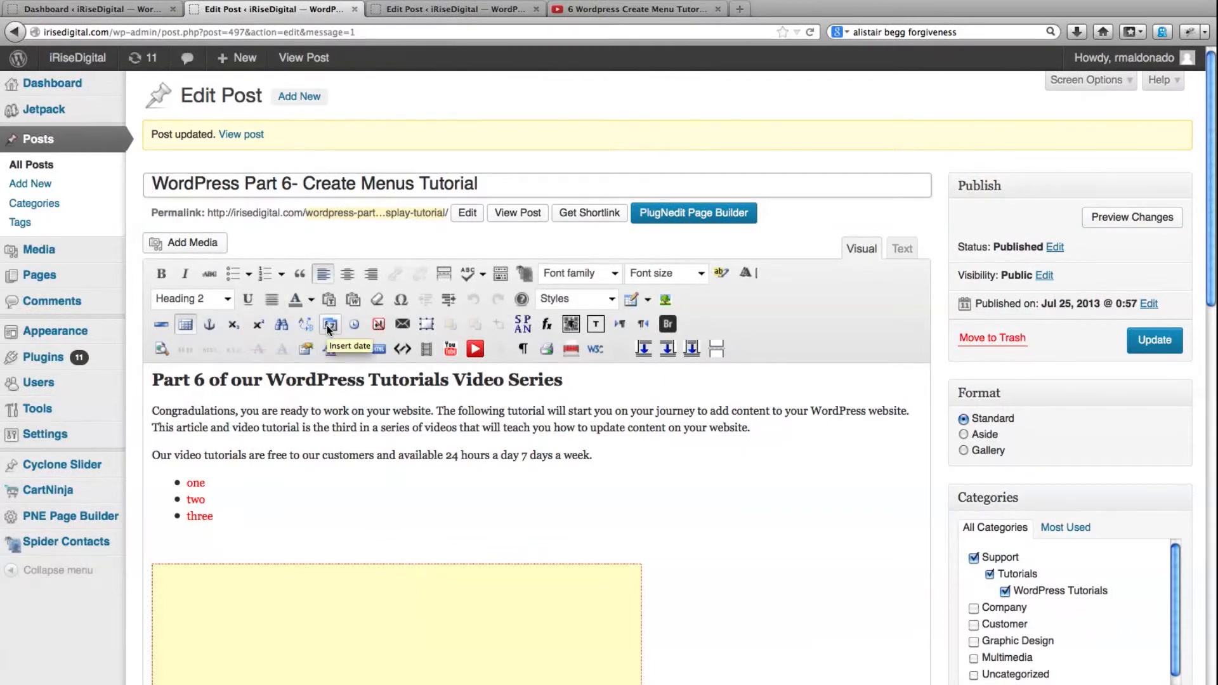
Open the Ultimate TinyMCE plugin's settings from the installed plugins and review the editor buttons that can be enabled
click(37, 364)
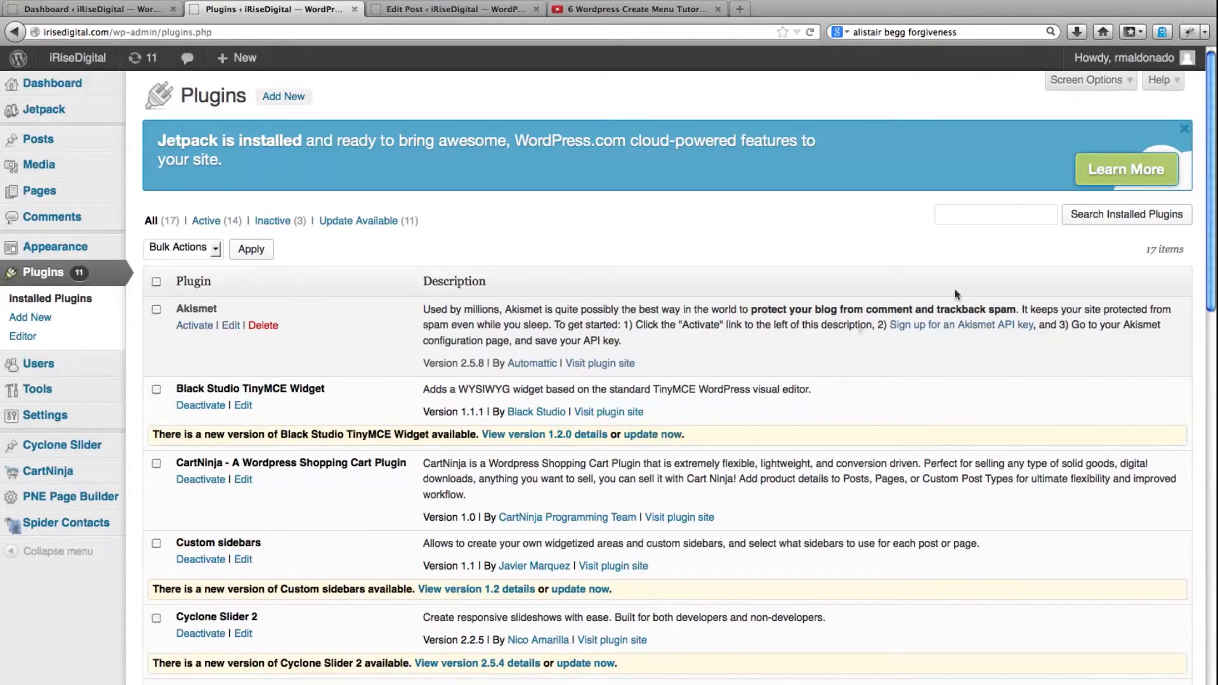
drag(1209, 213, 1203, 634)
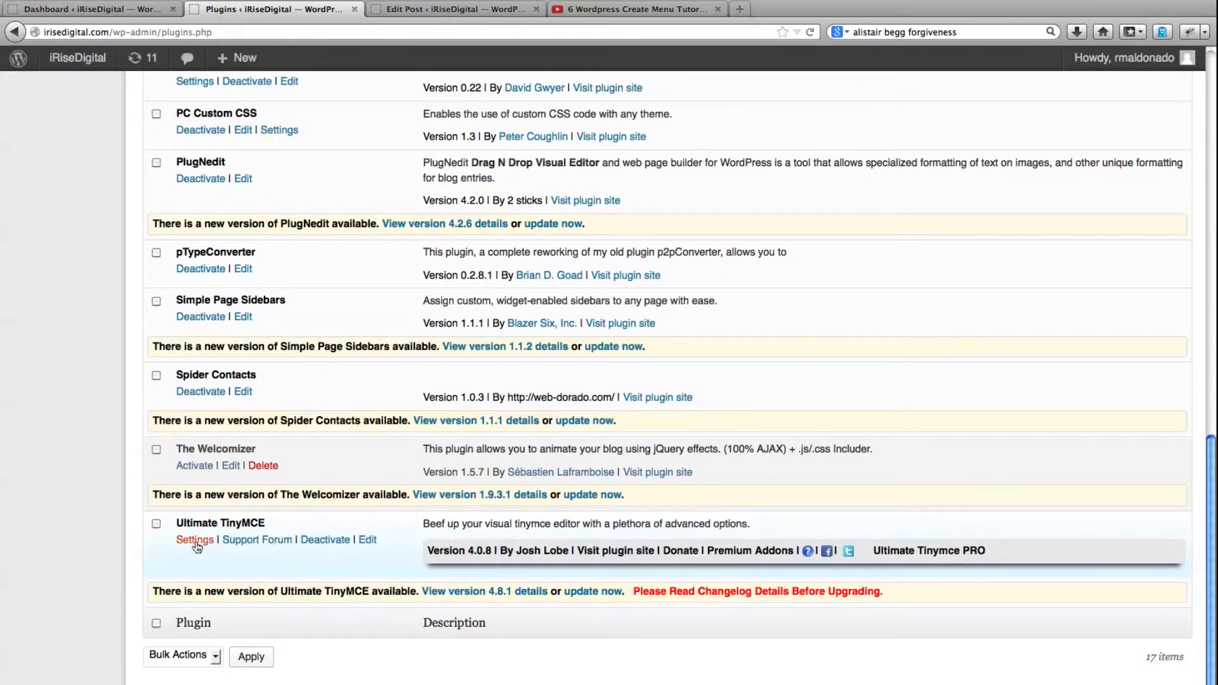
click(195, 545)
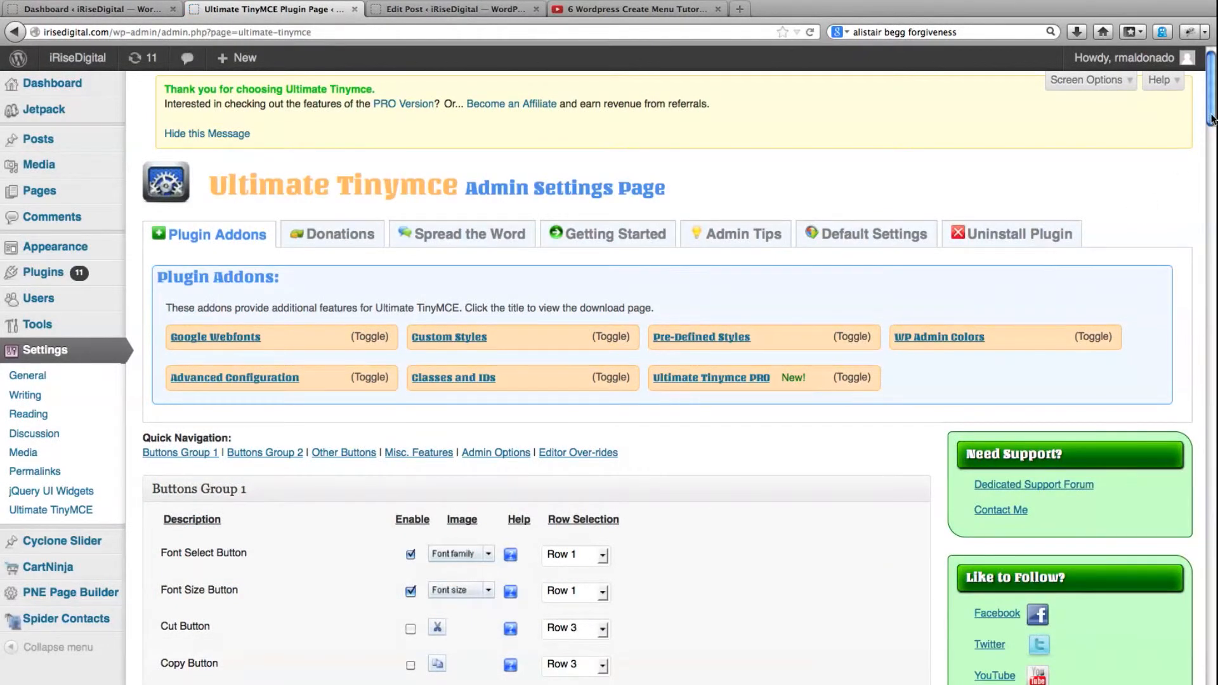
drag(1211, 118, 1211, 162)
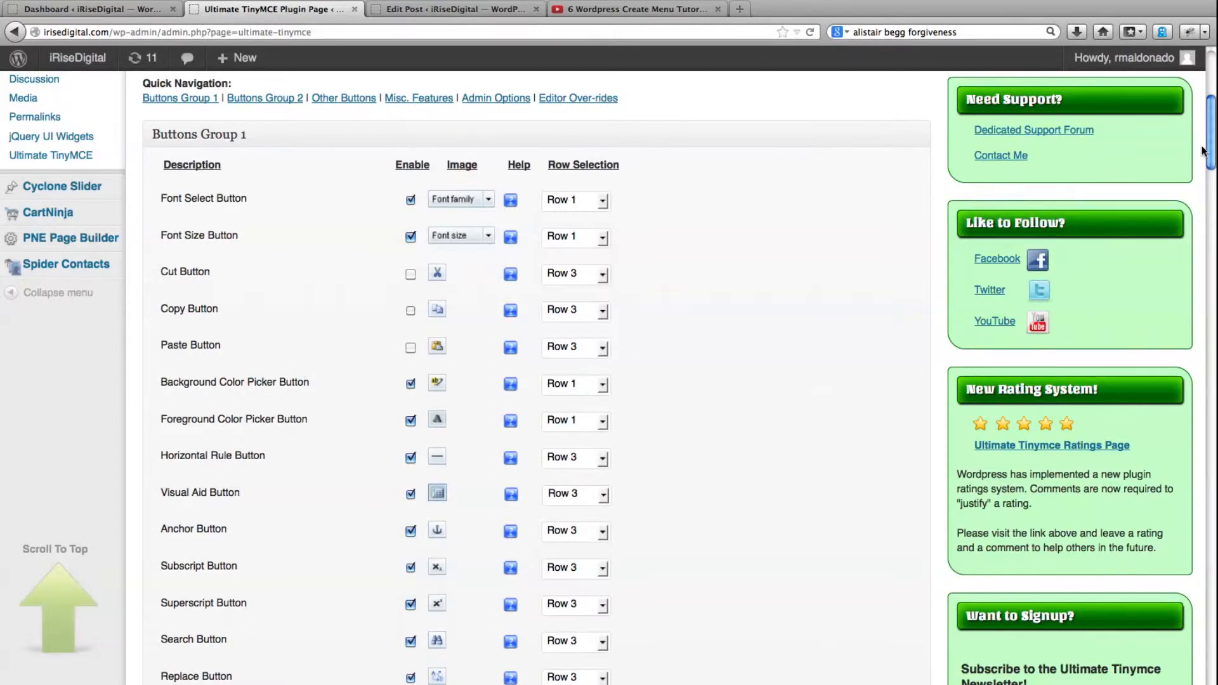
drag(1210, 146, 1187, 337)
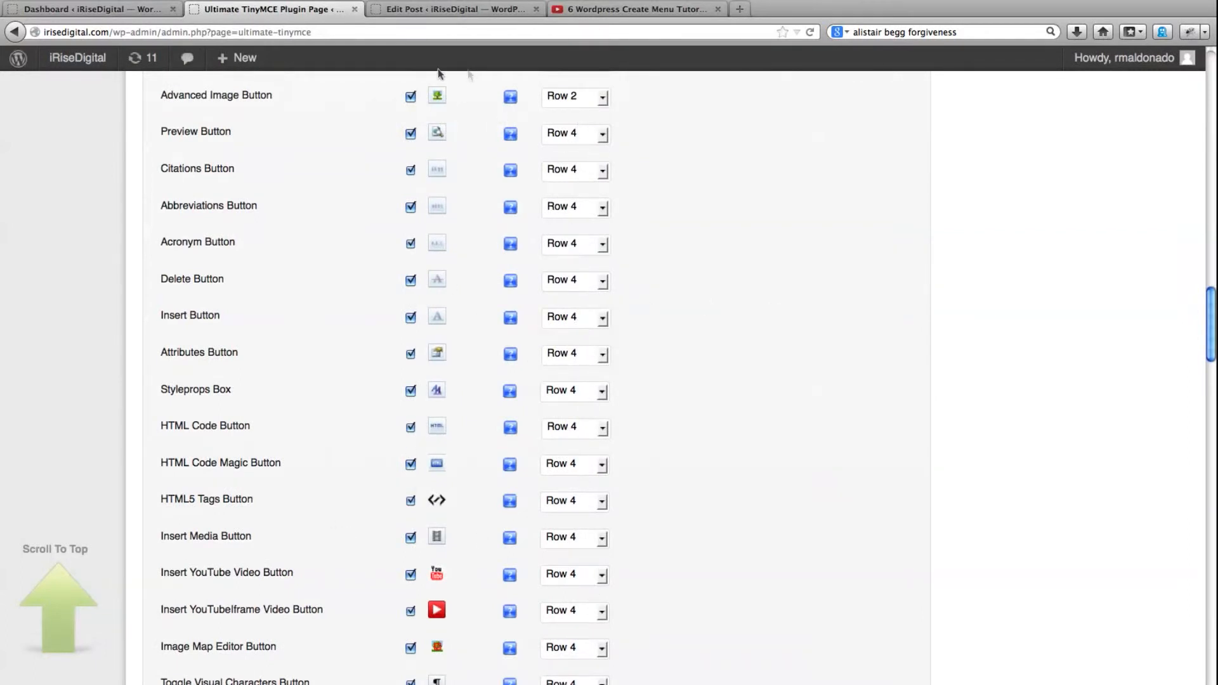
Compare the editor toolbar in the Part 5 post with the plugin's button settings, going back up to Buttons Group 1
click(433, 8)
scroll(346, 184, up, 2)
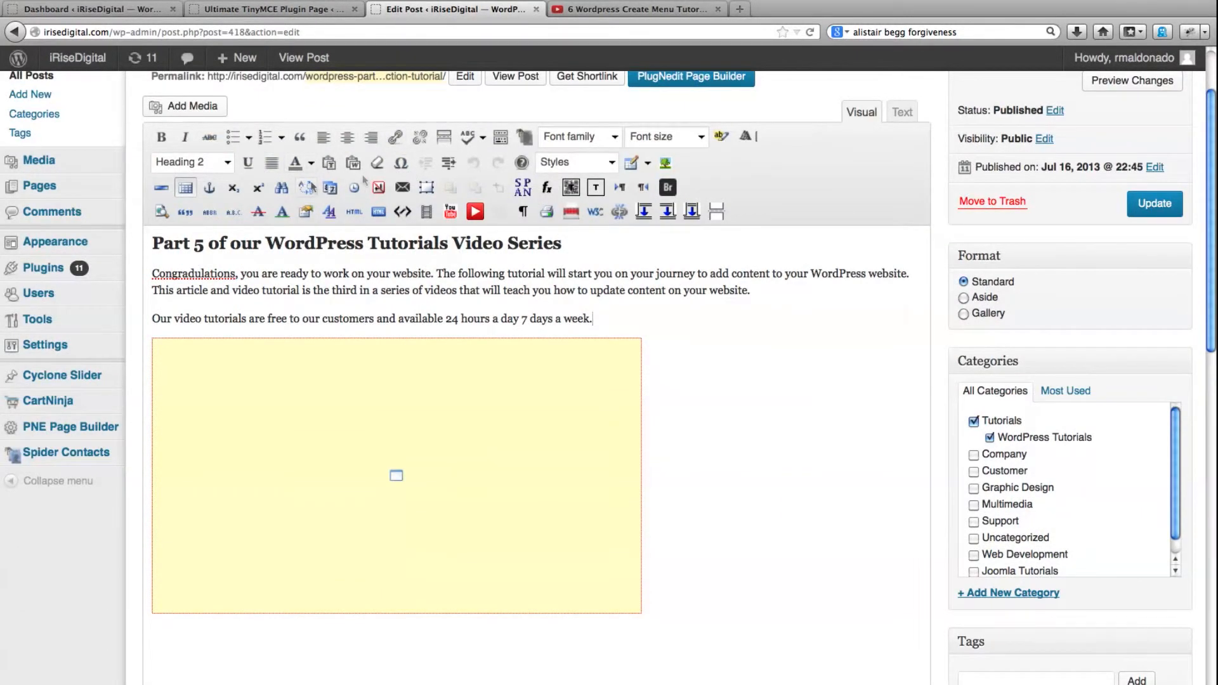
click(317, 12)
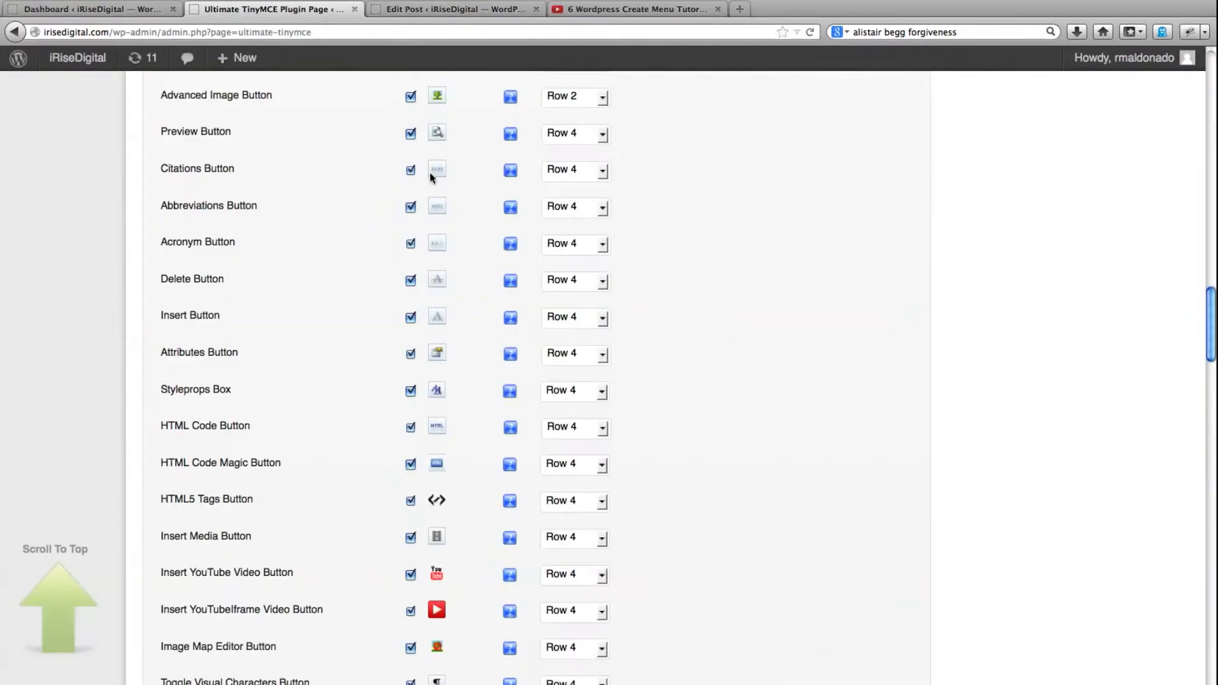
scroll(589, 330, up, 5)
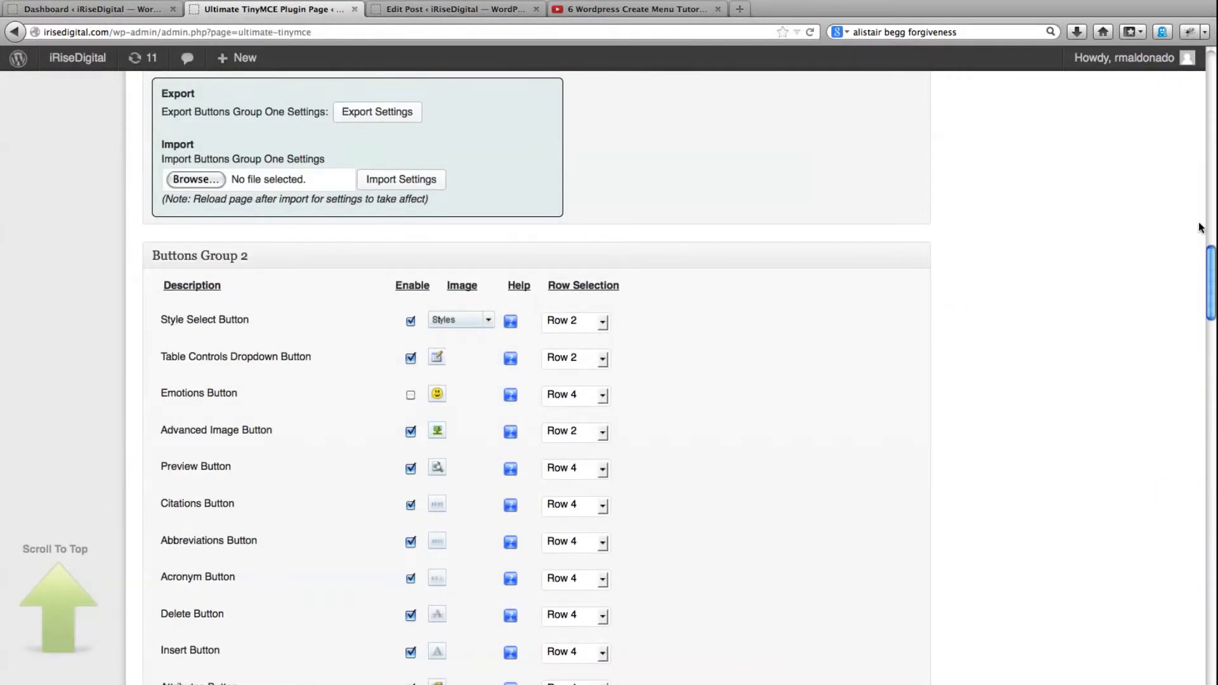
drag(1211, 265, 1211, 190)
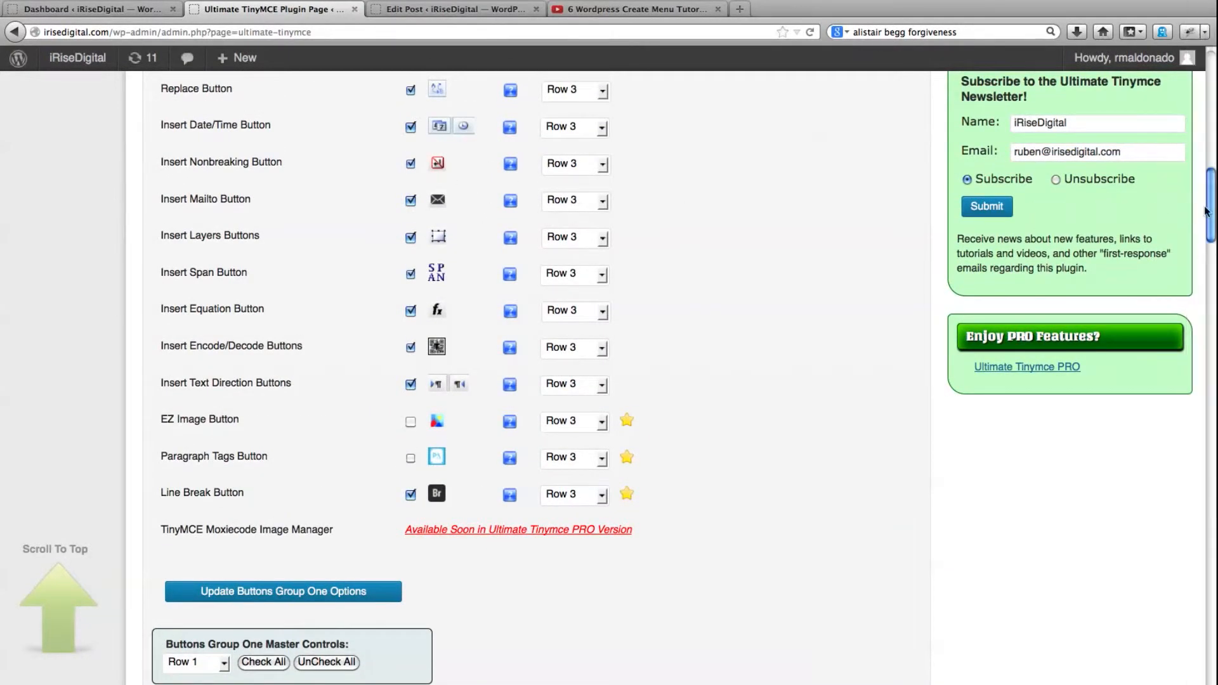
drag(1209, 211, 1212, 139)
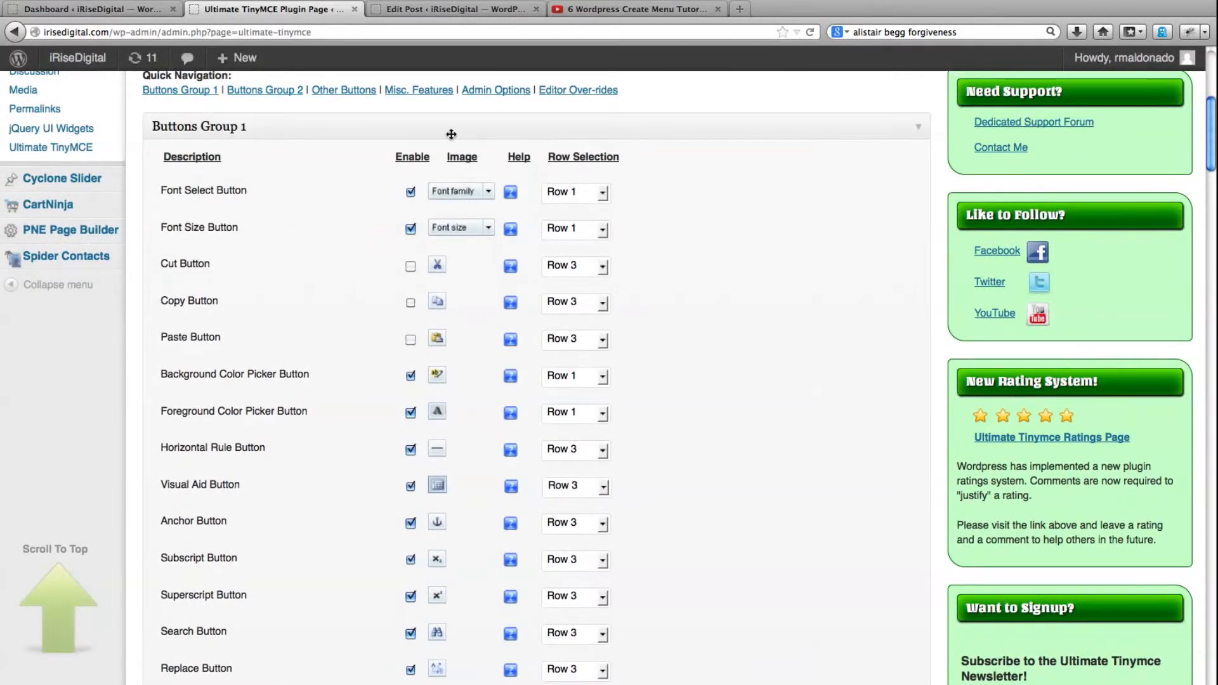
Check the Part 5 post's toolbar again against the plugin's settings from Buttons Group 1 down to Other Plugins' Buttons
click(444, 10)
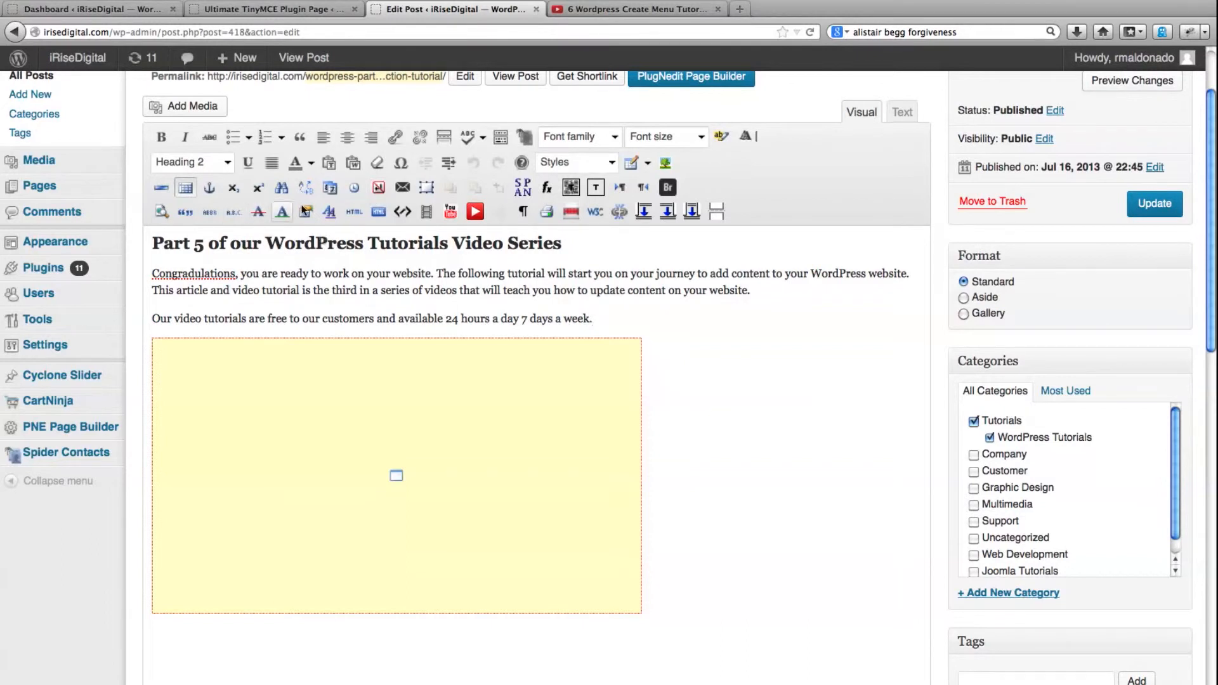
click(271, 10)
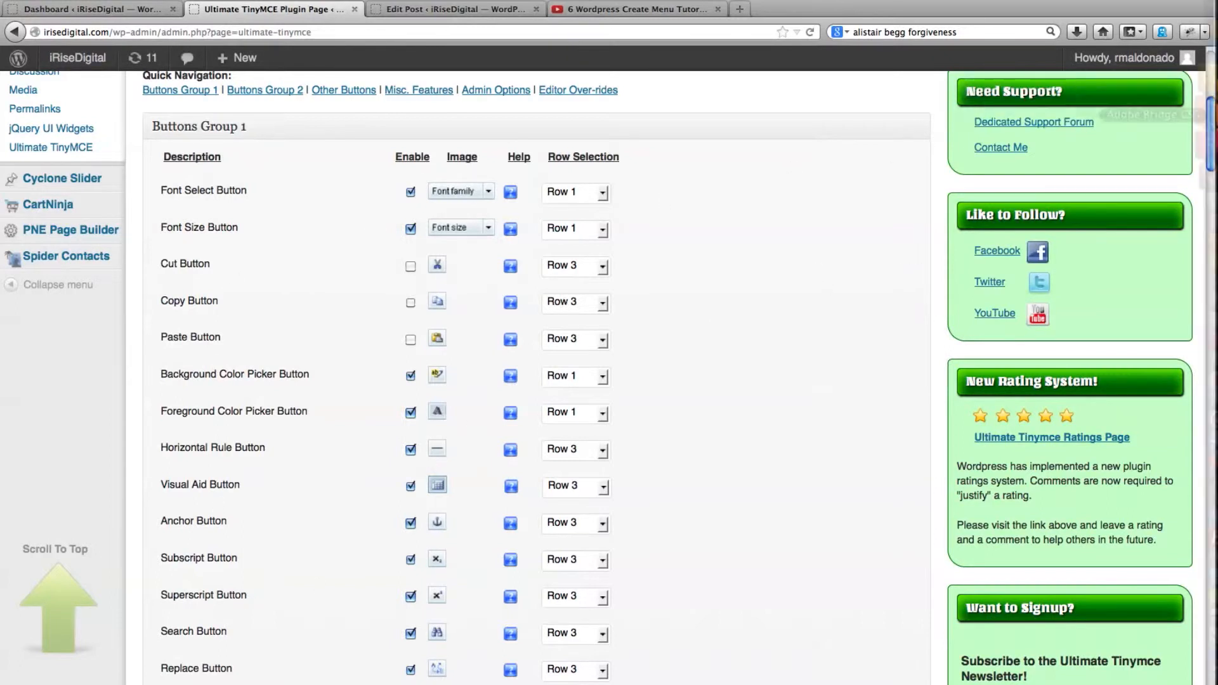
drag(1211, 137, 1211, 427)
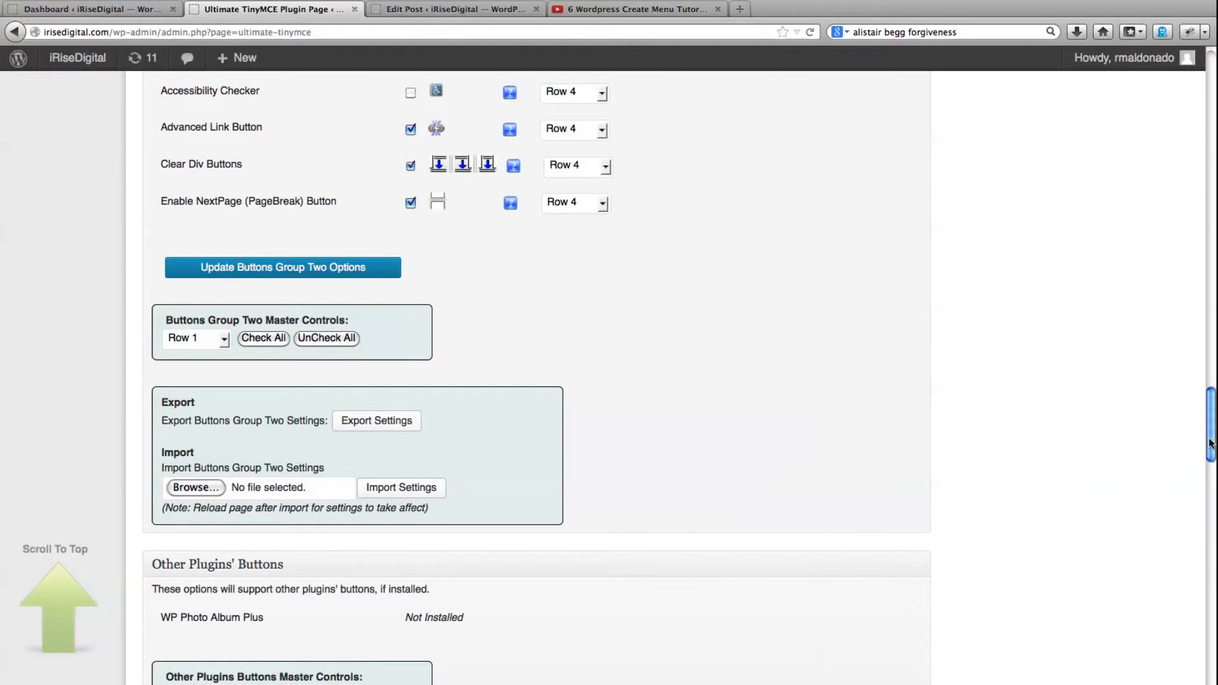
scroll(1158, 199, up, 20)
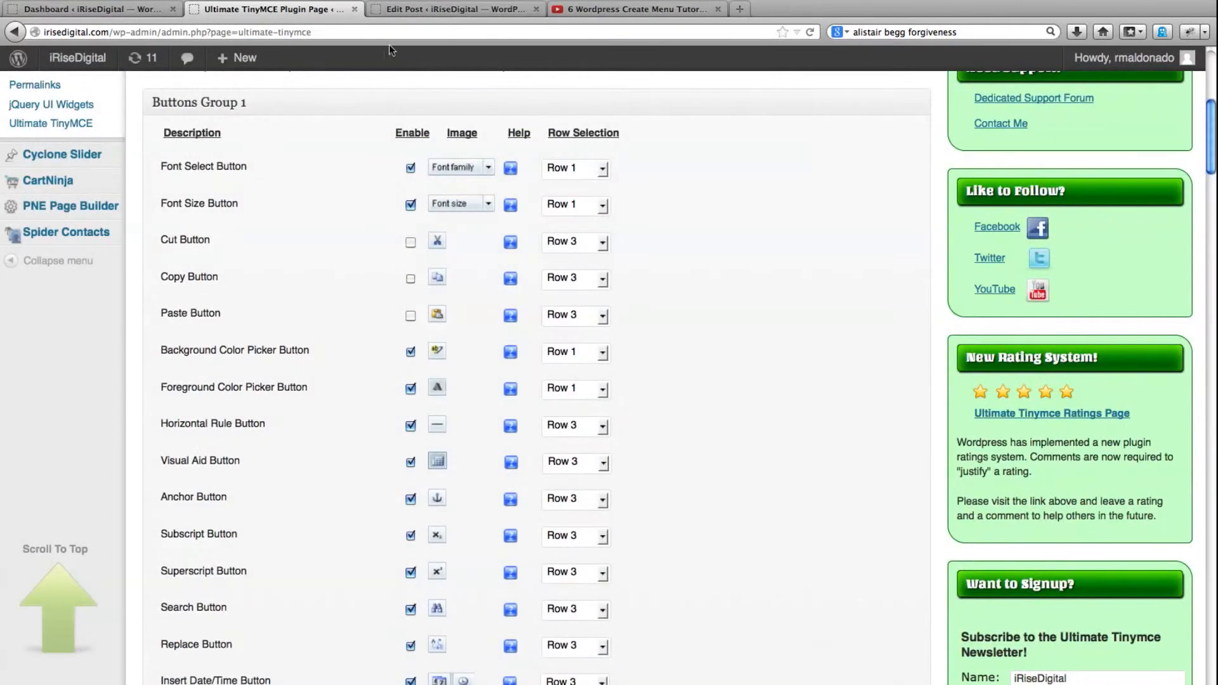
click(407, 10)
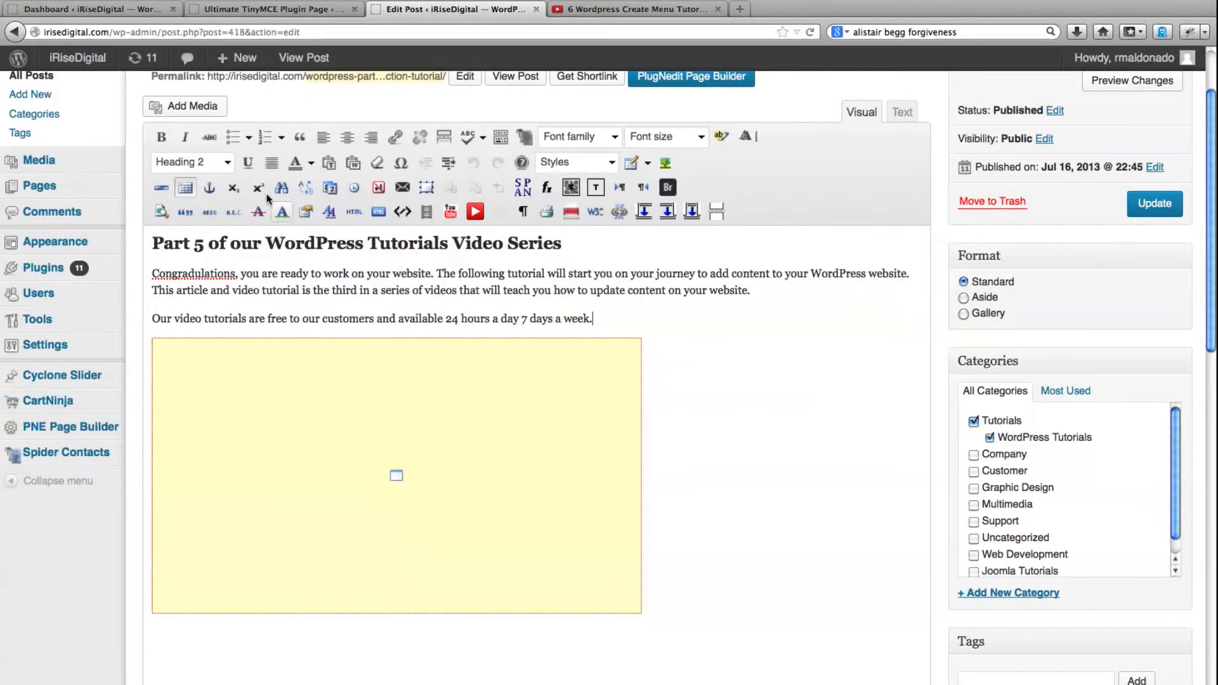
View the YouTube page of the Create Menu tutorial and return to the Part 6 post in the editor
click(266, 9)
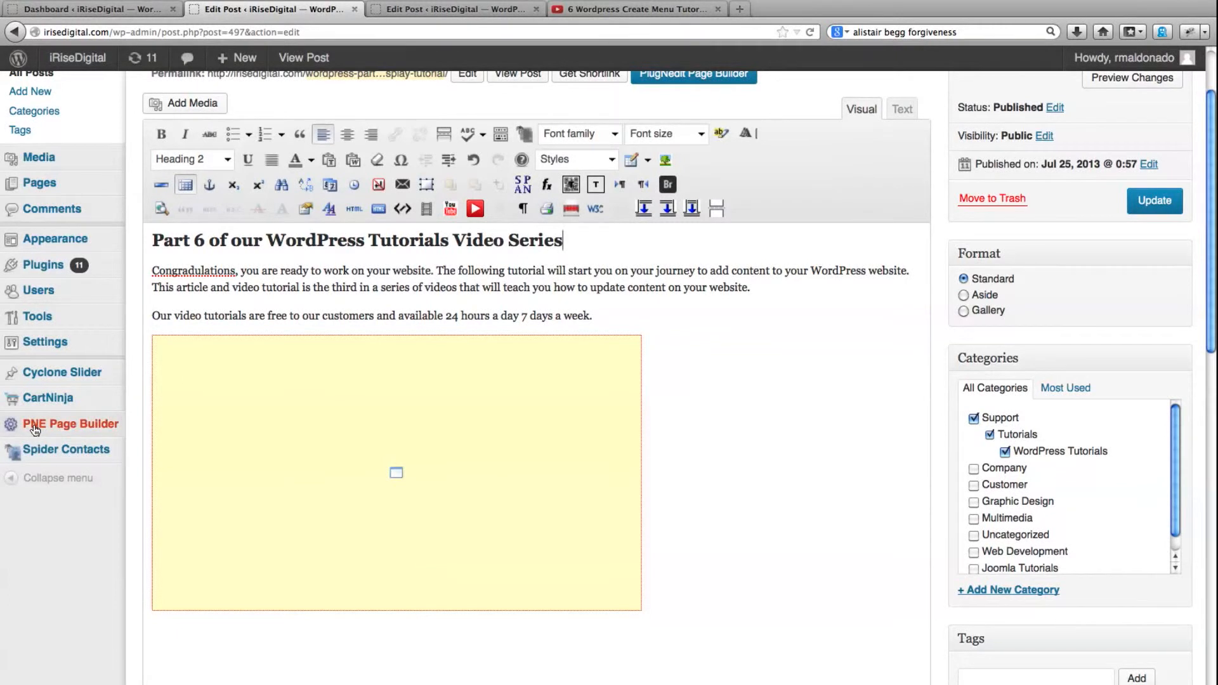
click(635, 9)
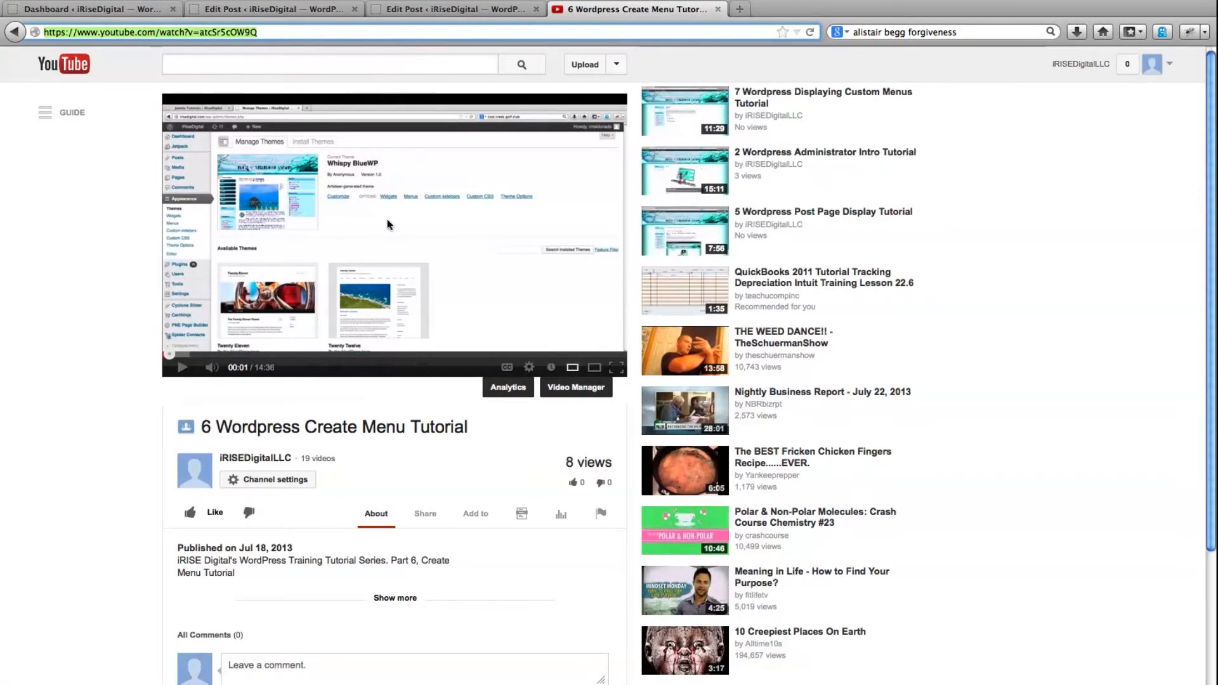
click(233, 10)
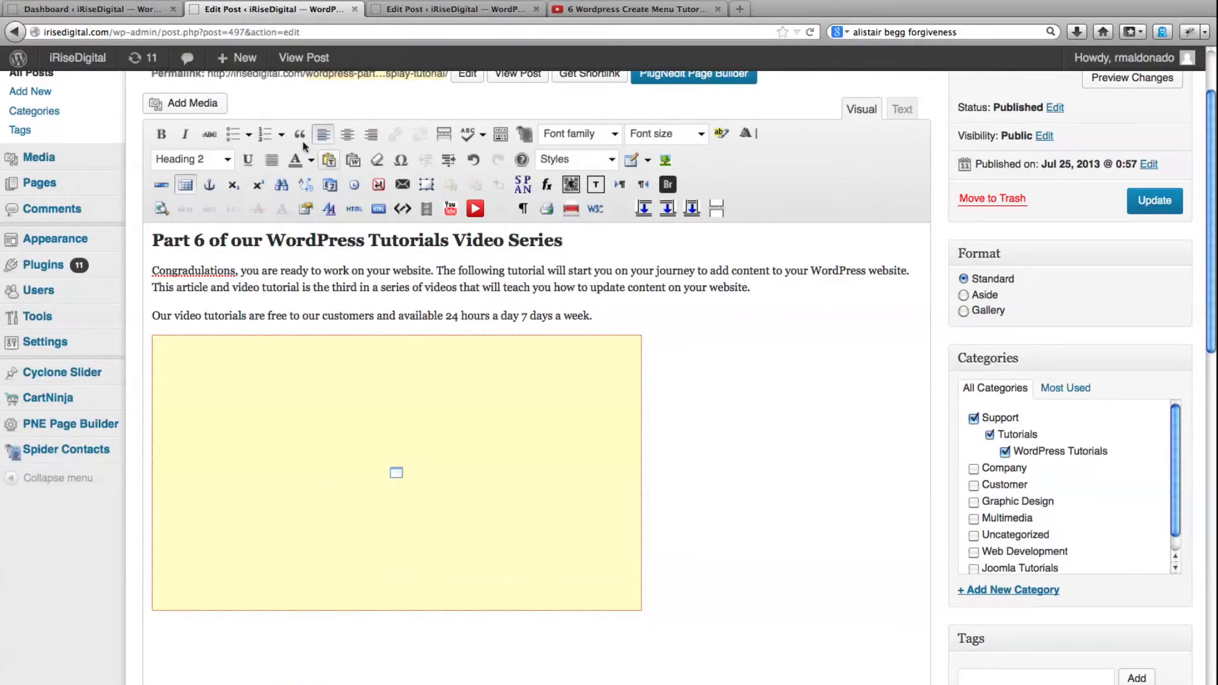
Upload YoutubeButton.png from the File Photos folder on the 2 TB drive to the Part 6 post's media library
click(190, 113)
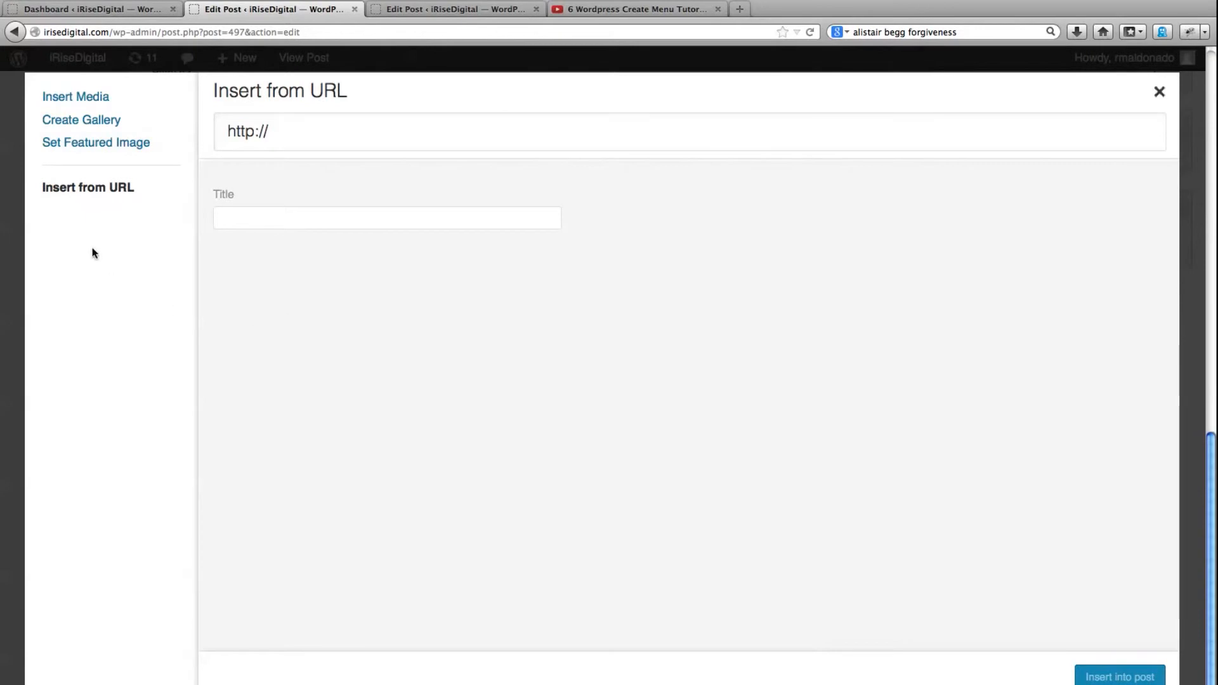
click(83, 100)
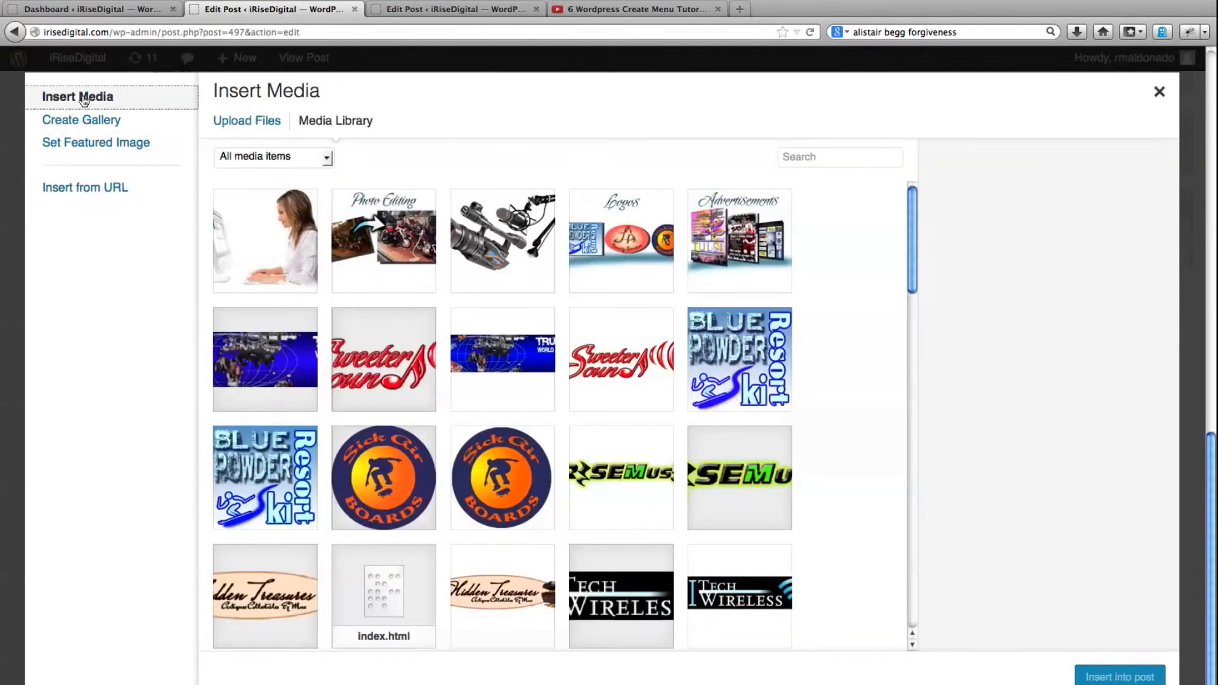
click(236, 123)
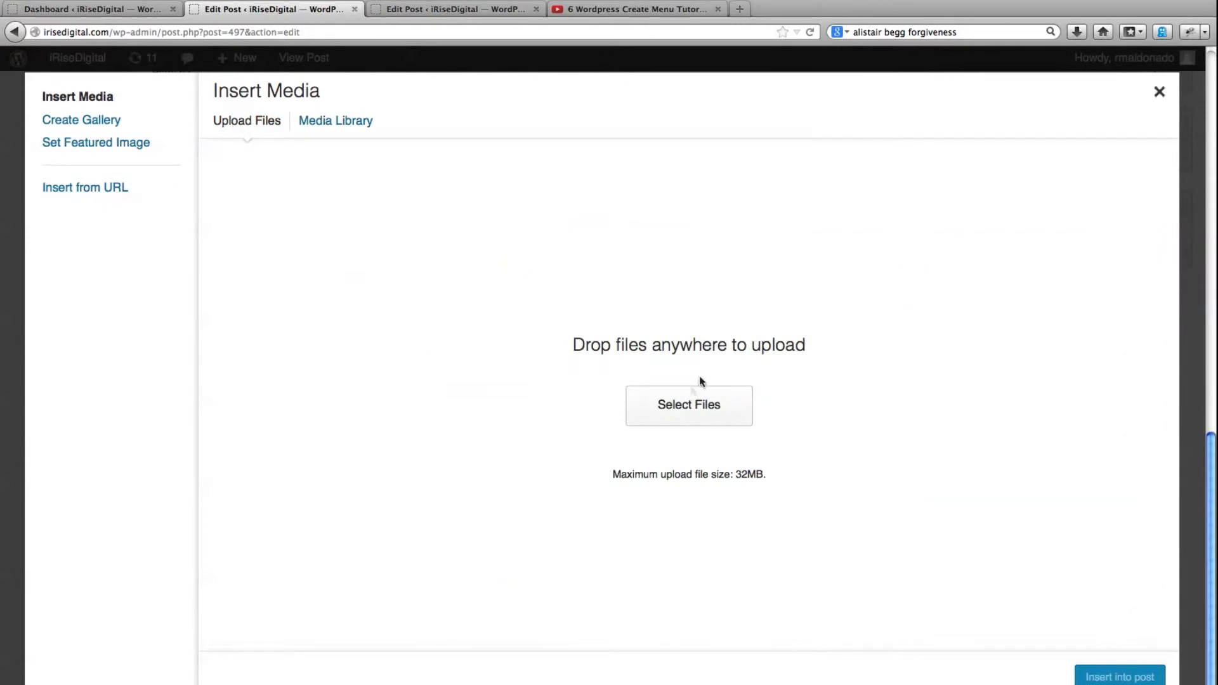
click(687, 413)
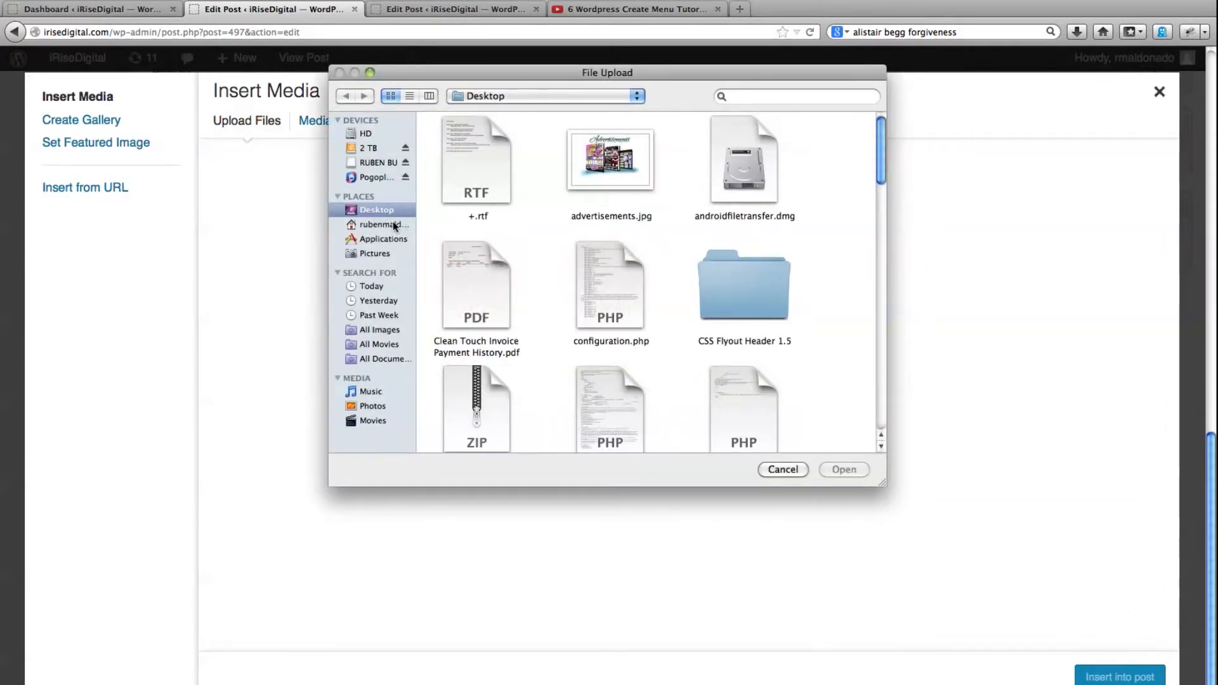
click(366, 148)
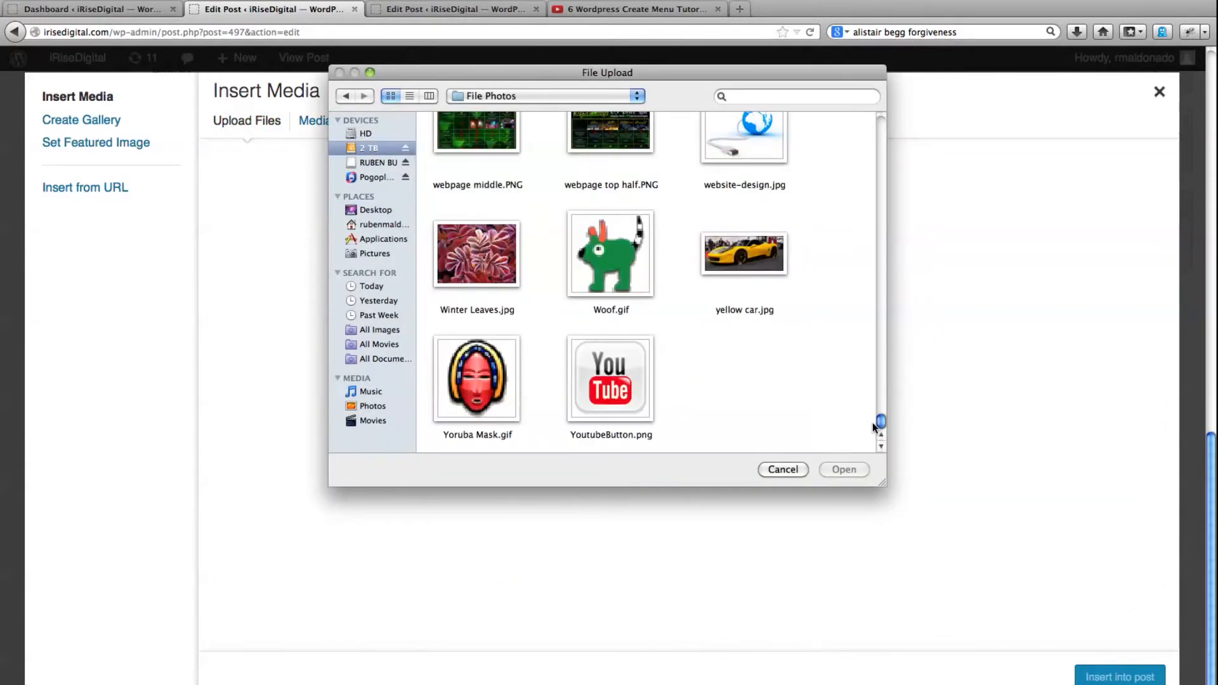
click(631, 401)
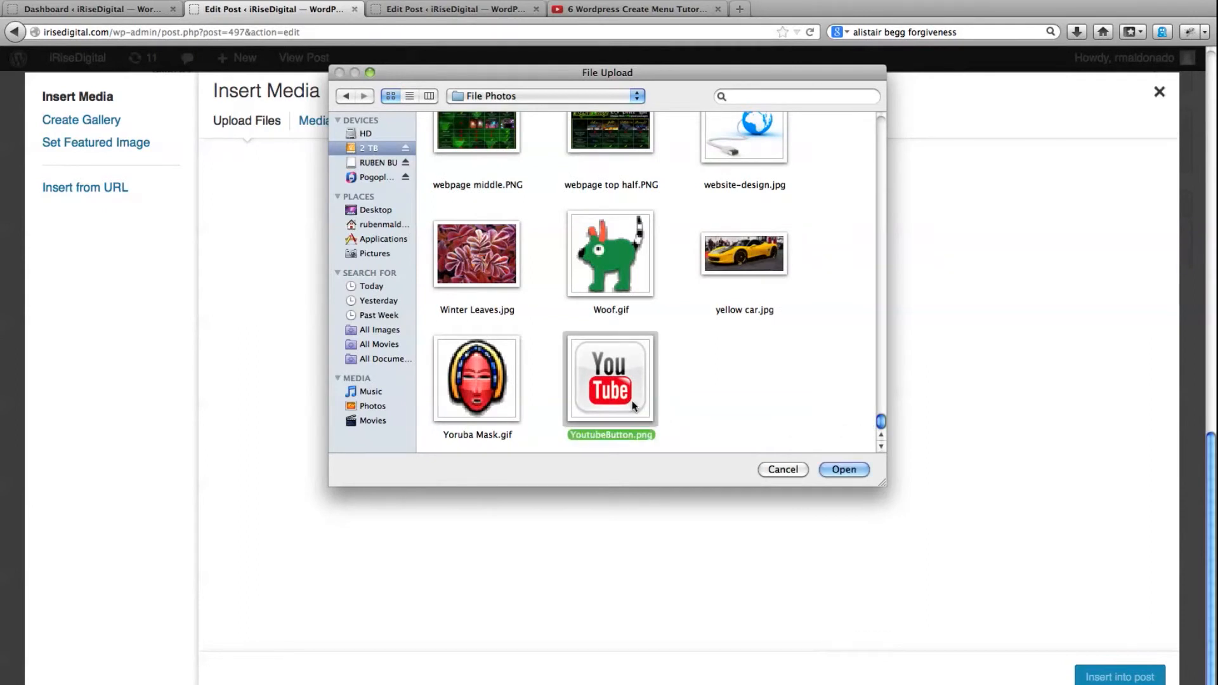
click(838, 469)
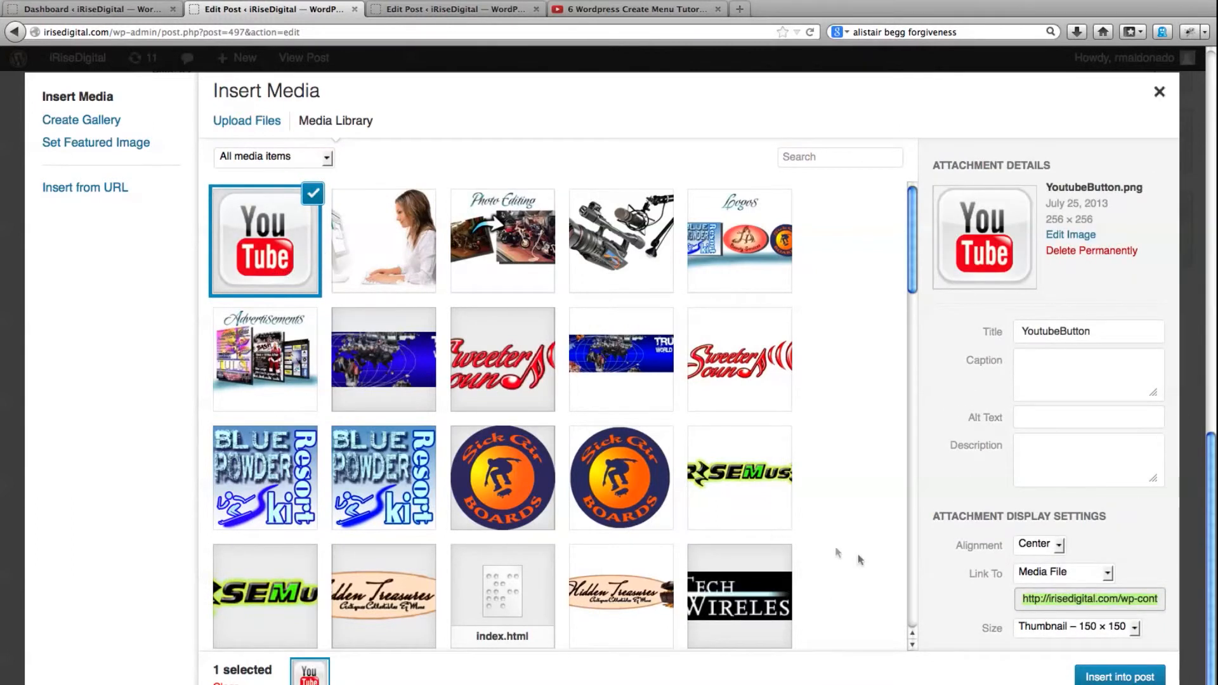
Set the uploaded YouTube button image to Thumbnail – 150 × 150 size with Right alignment
click(1131, 629)
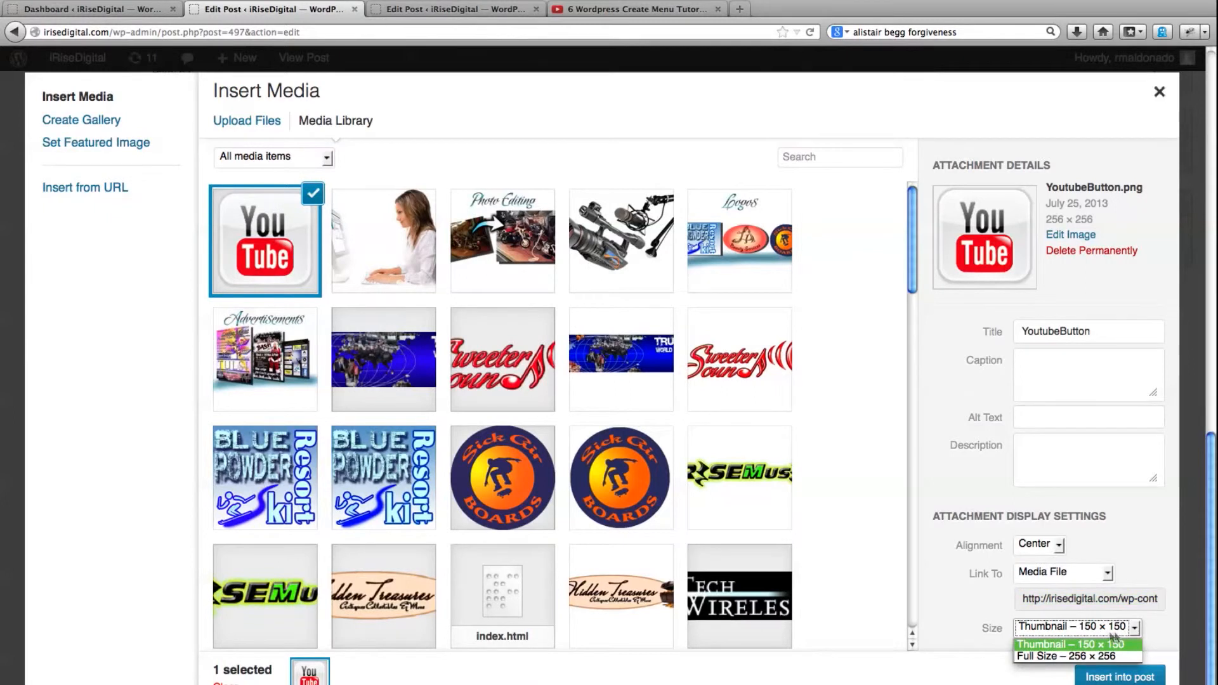
click(1075, 644)
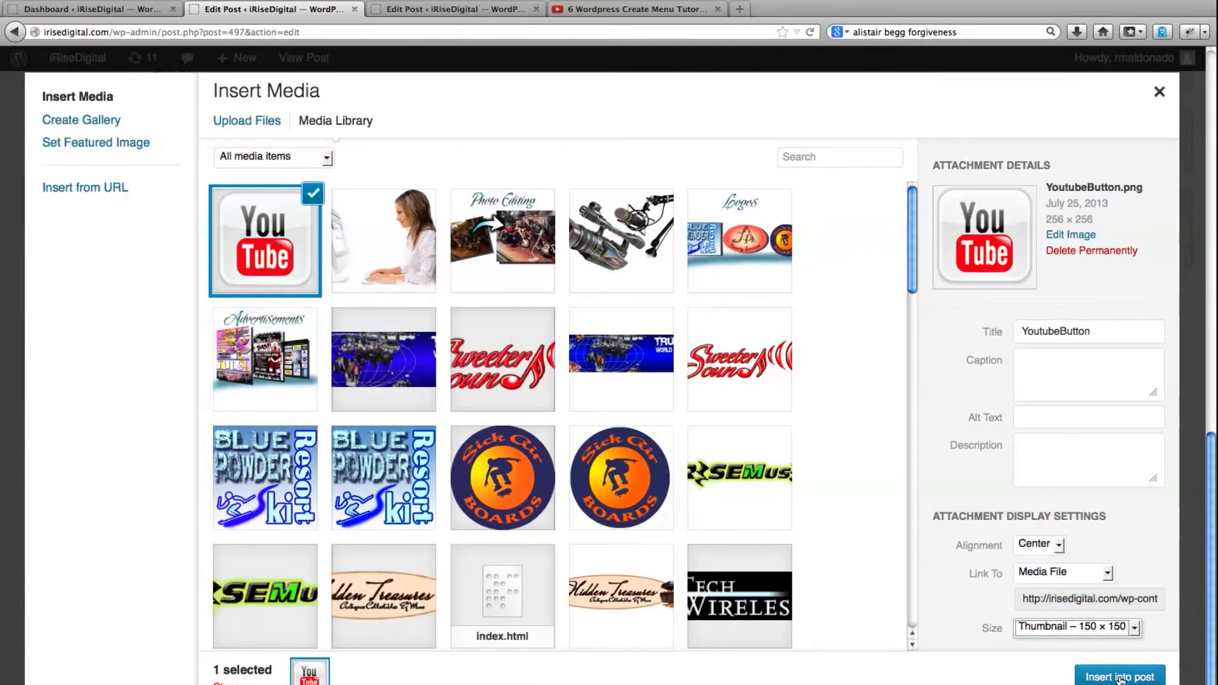
click(1058, 547)
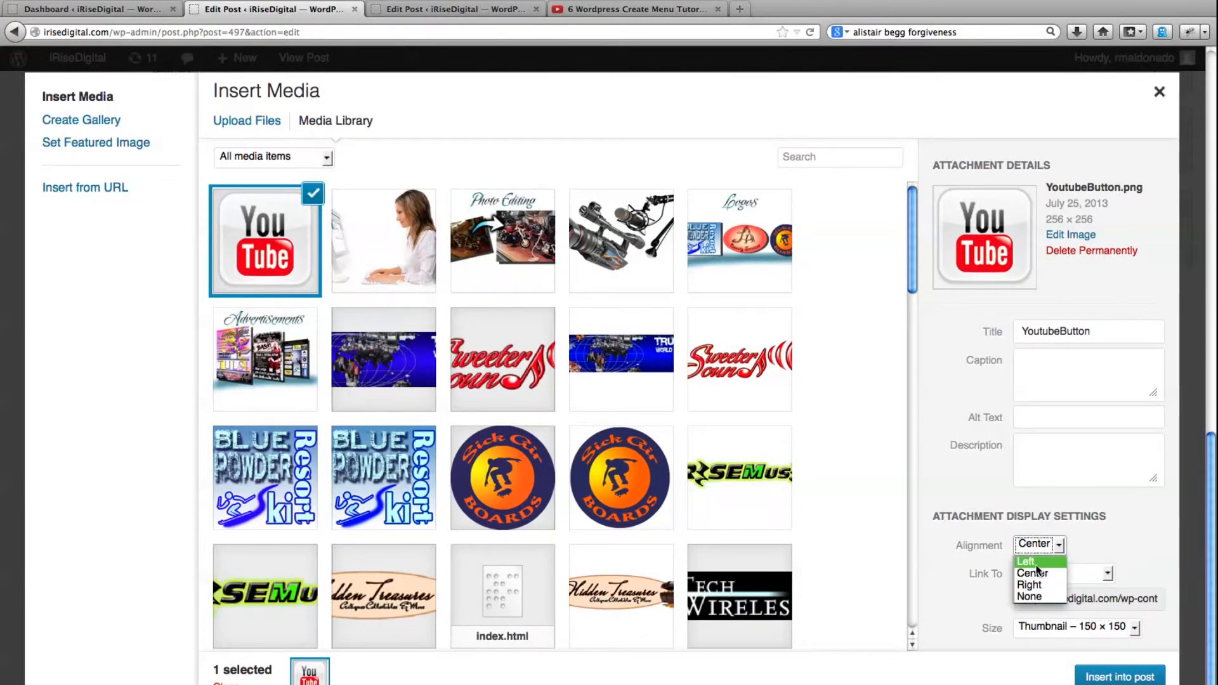
click(1029, 584)
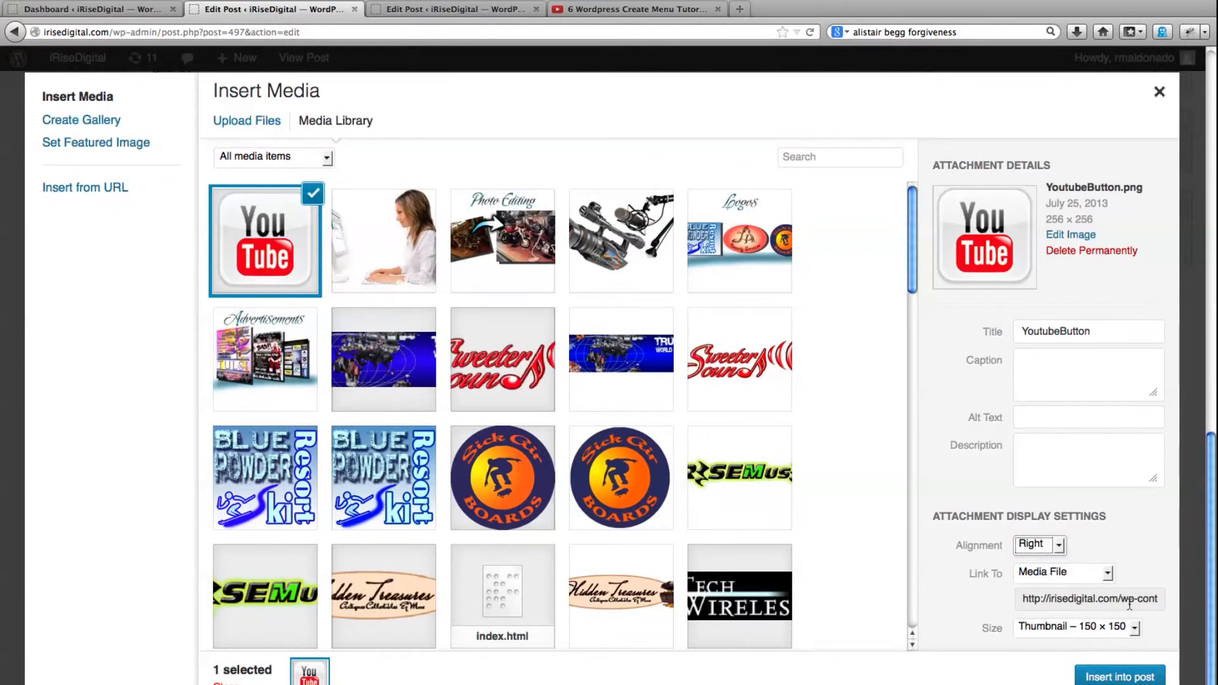
Link the image to the Create Menu tutorial's YouTube address as a Custom URL and insert it into the post
click(1108, 572)
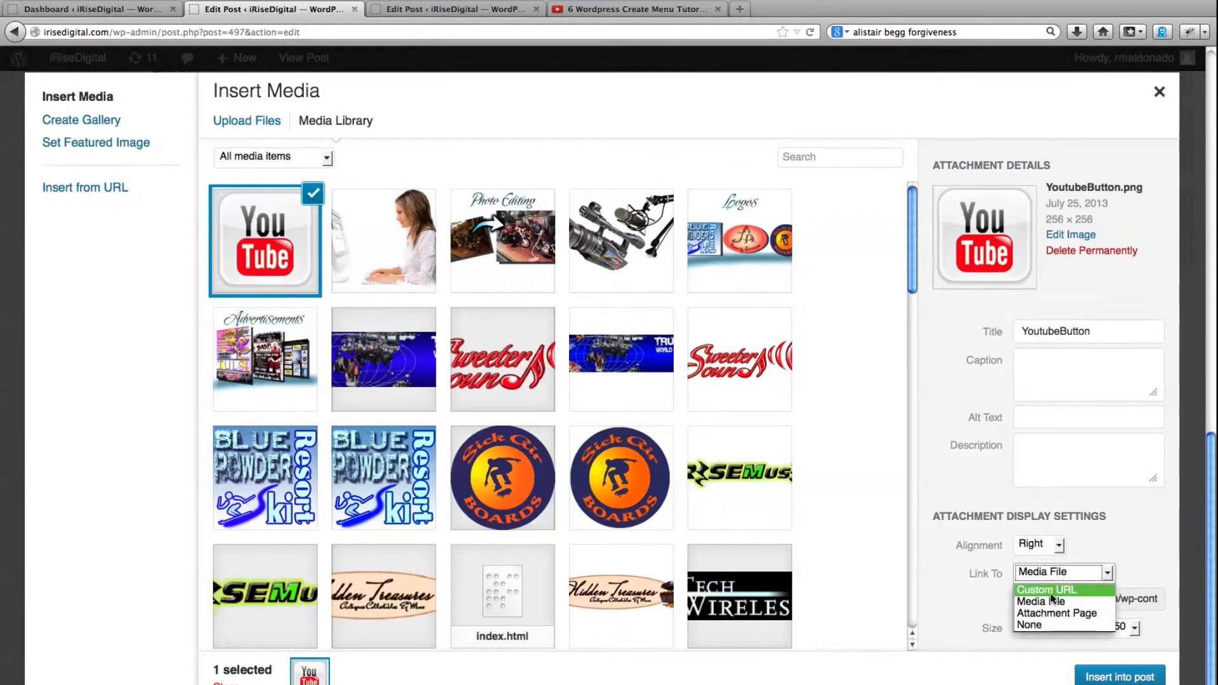
click(1048, 590)
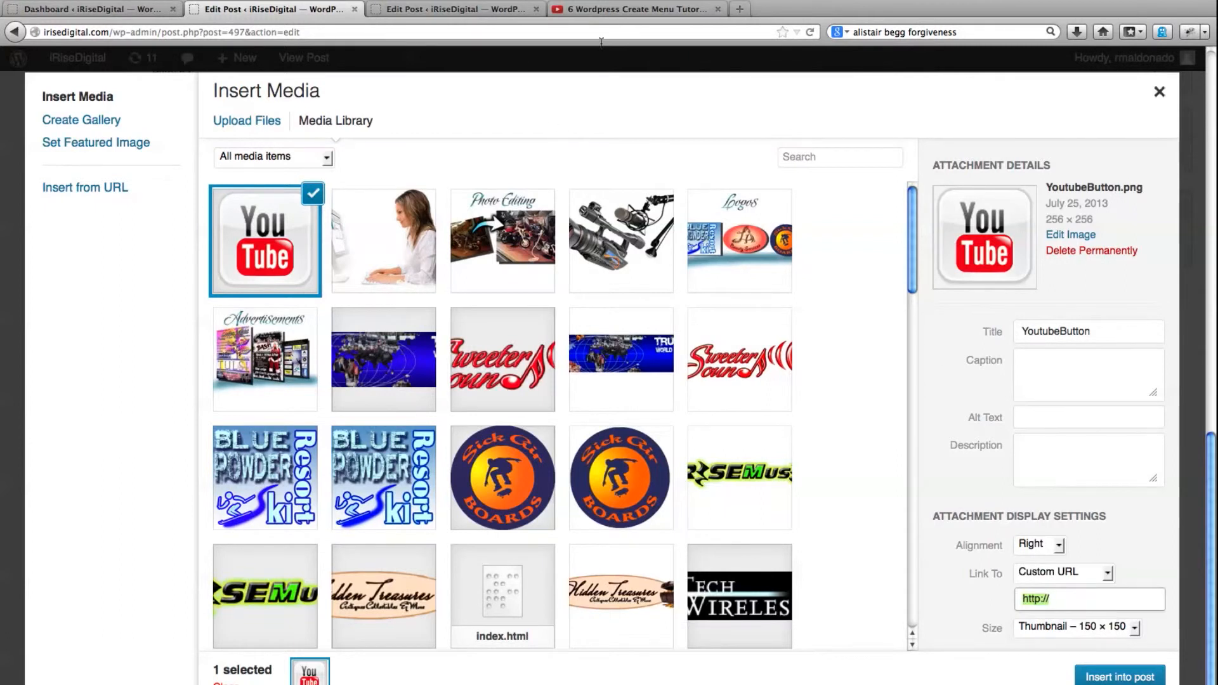
click(618, 10)
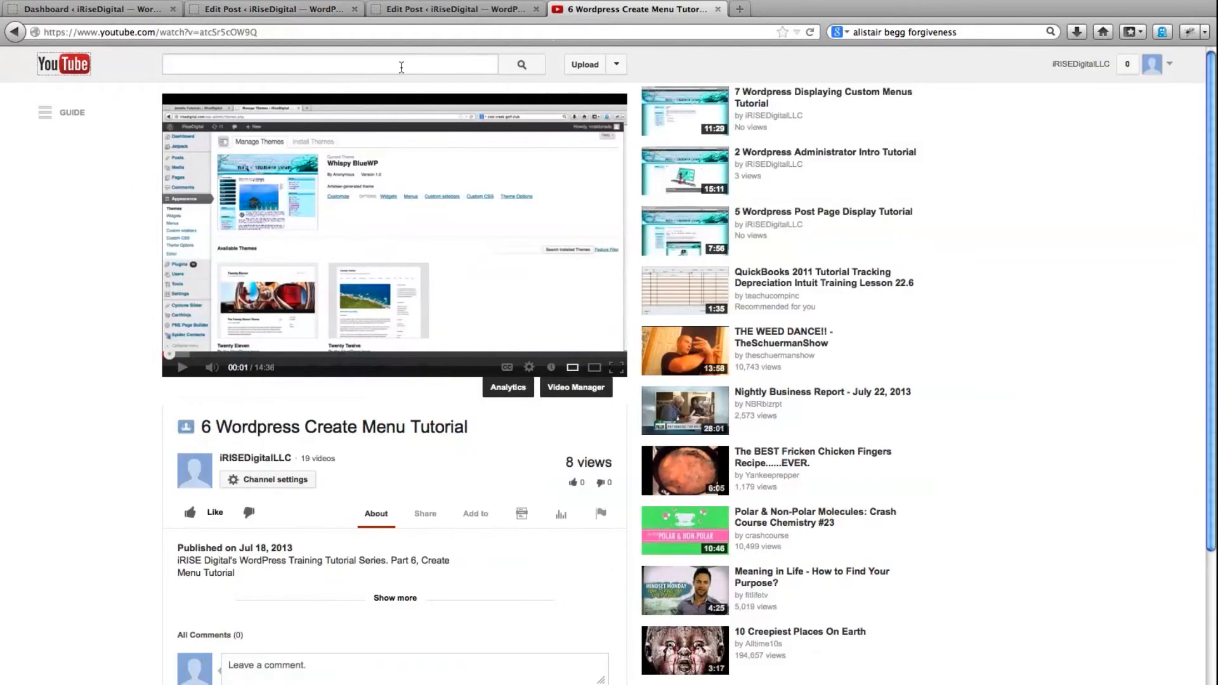
click(310, 31)
key(super+c)
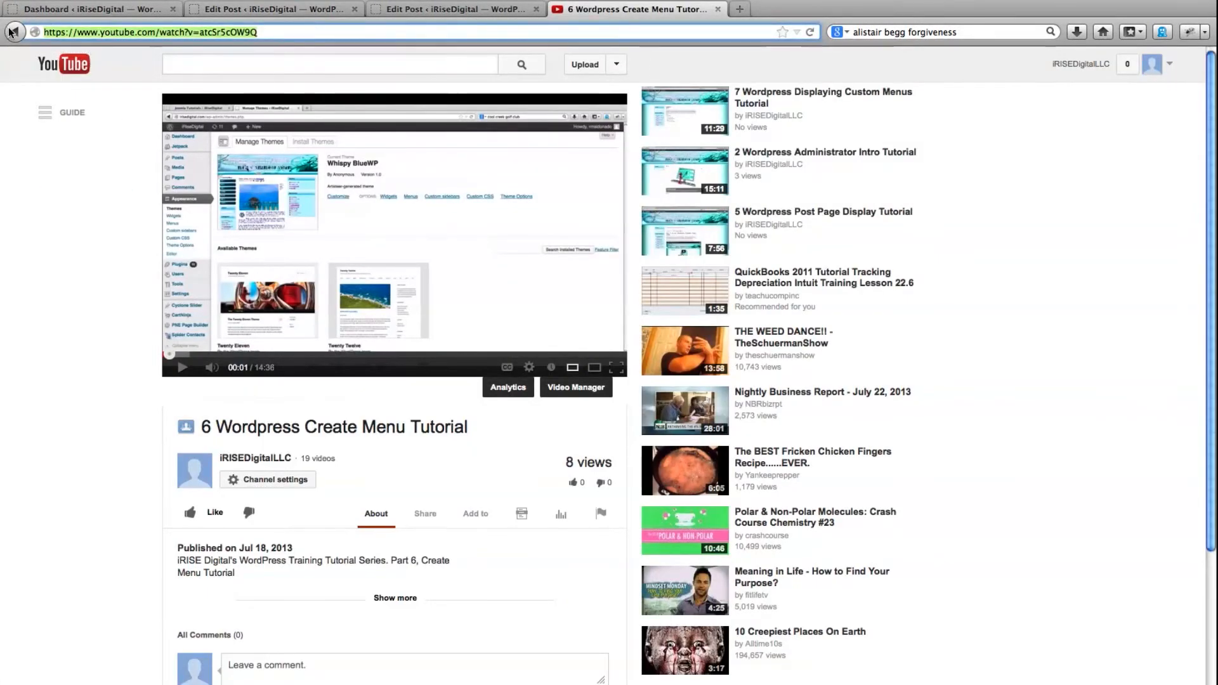
click(298, 10)
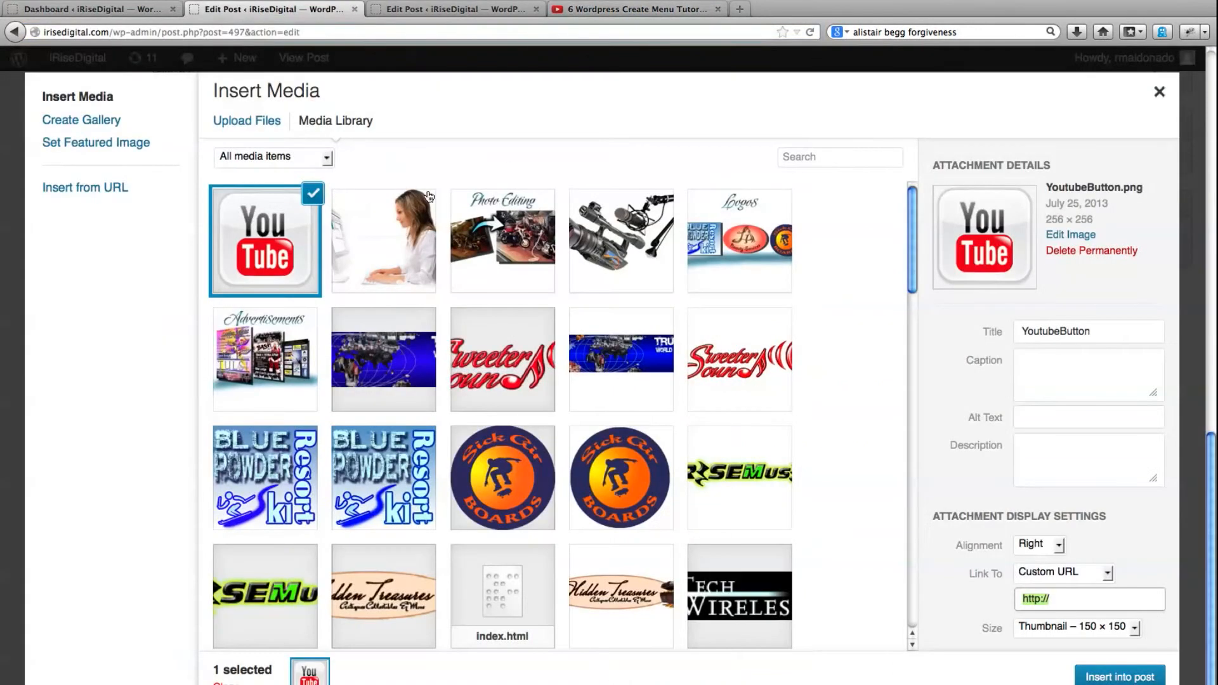
key(ctrl+v)
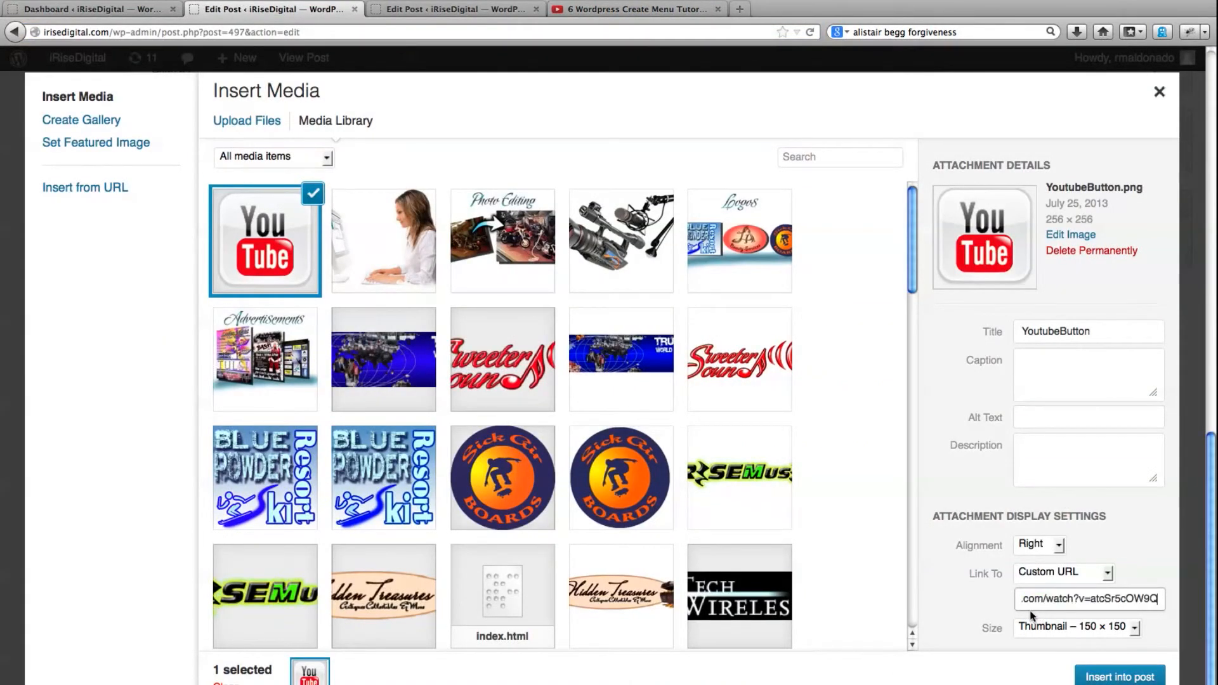
click(1113, 678)
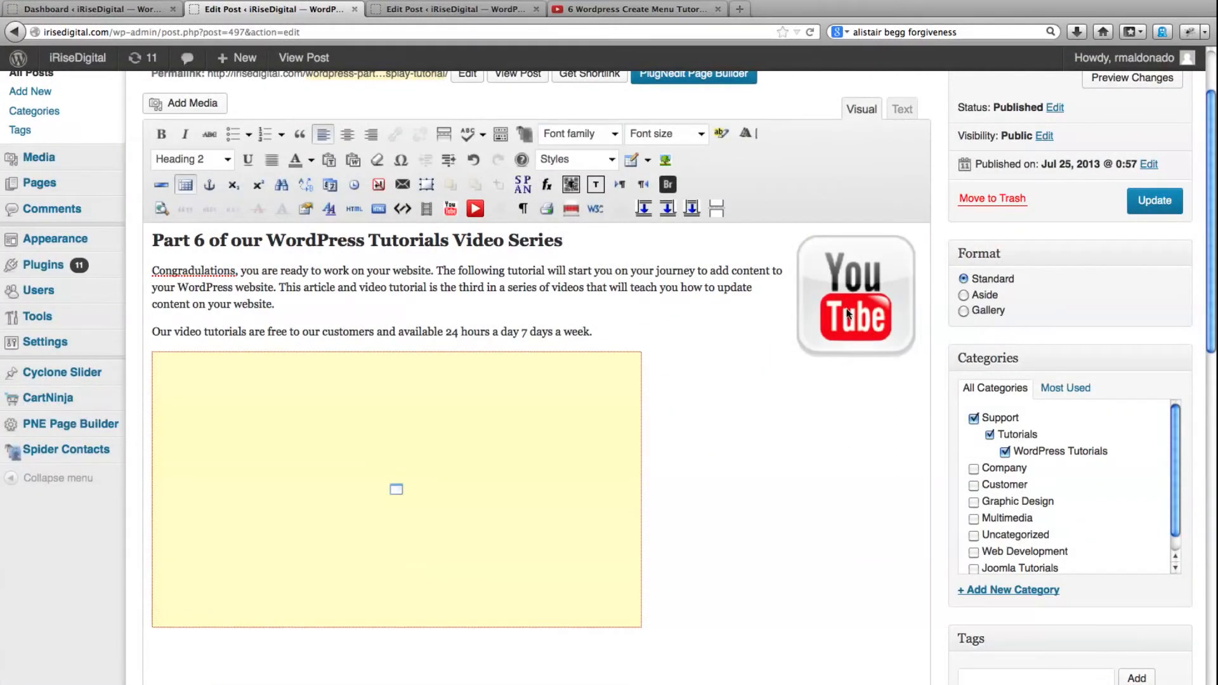
Shrink the YouTube button image, place it directly after the Part 6 heading text and update the post
click(847, 312)
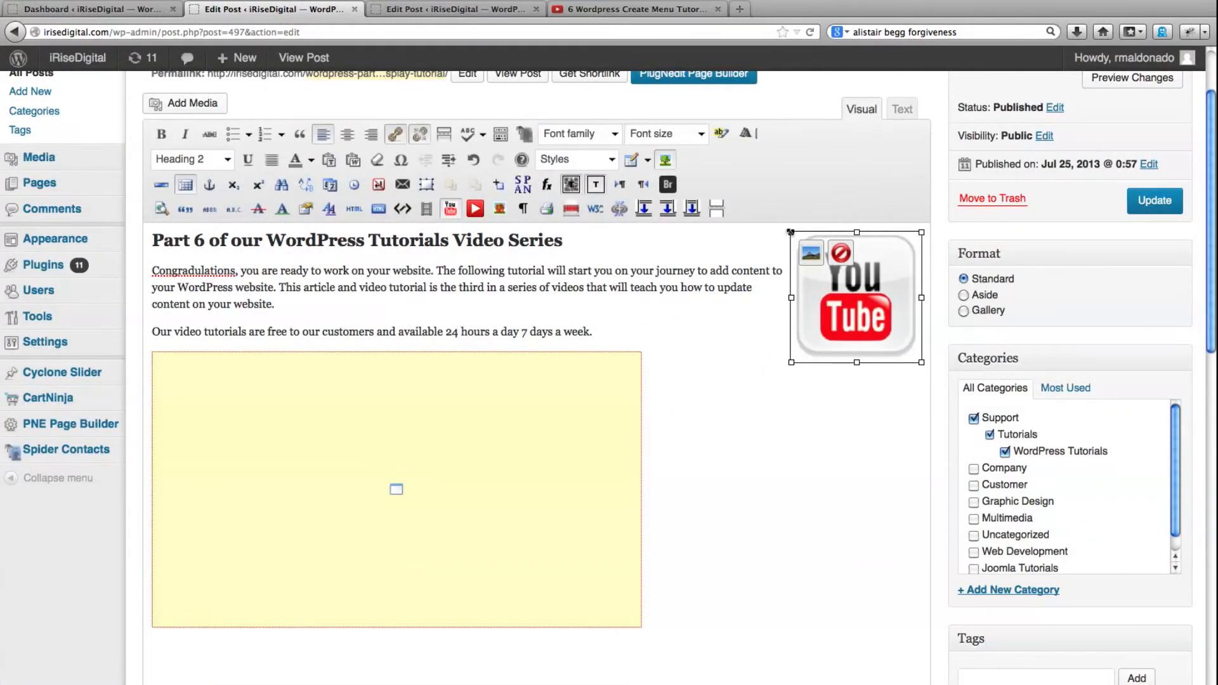
drag(791, 231, 864, 309)
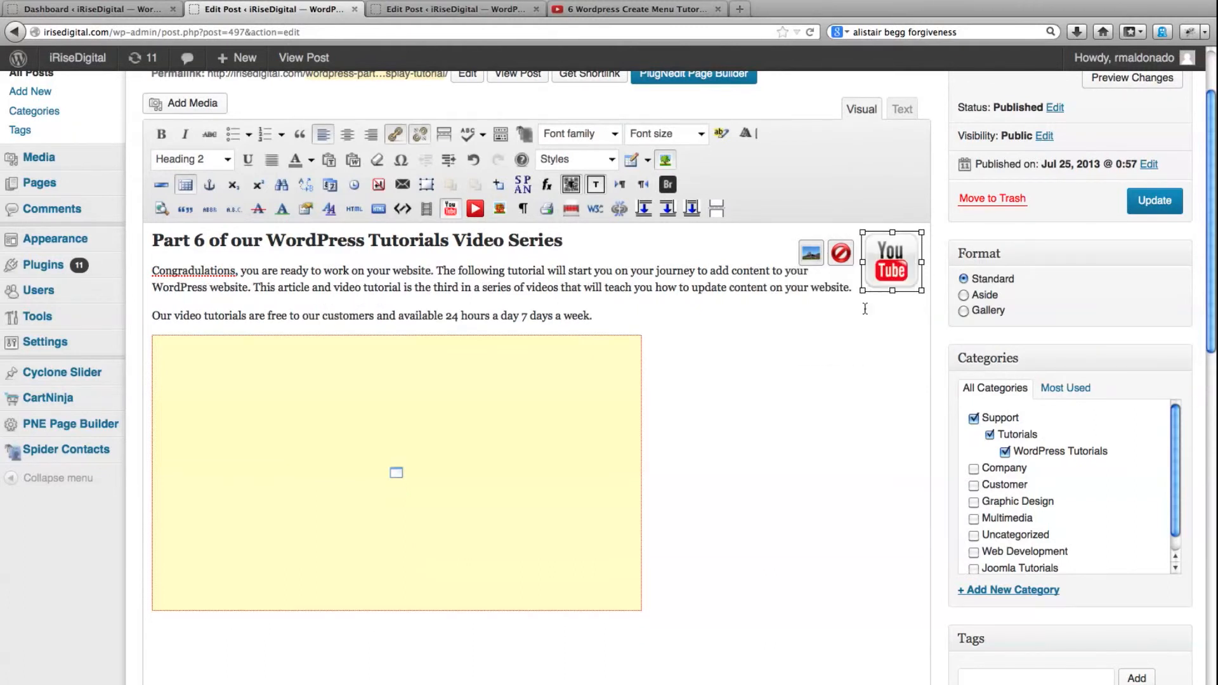
click(1155, 201)
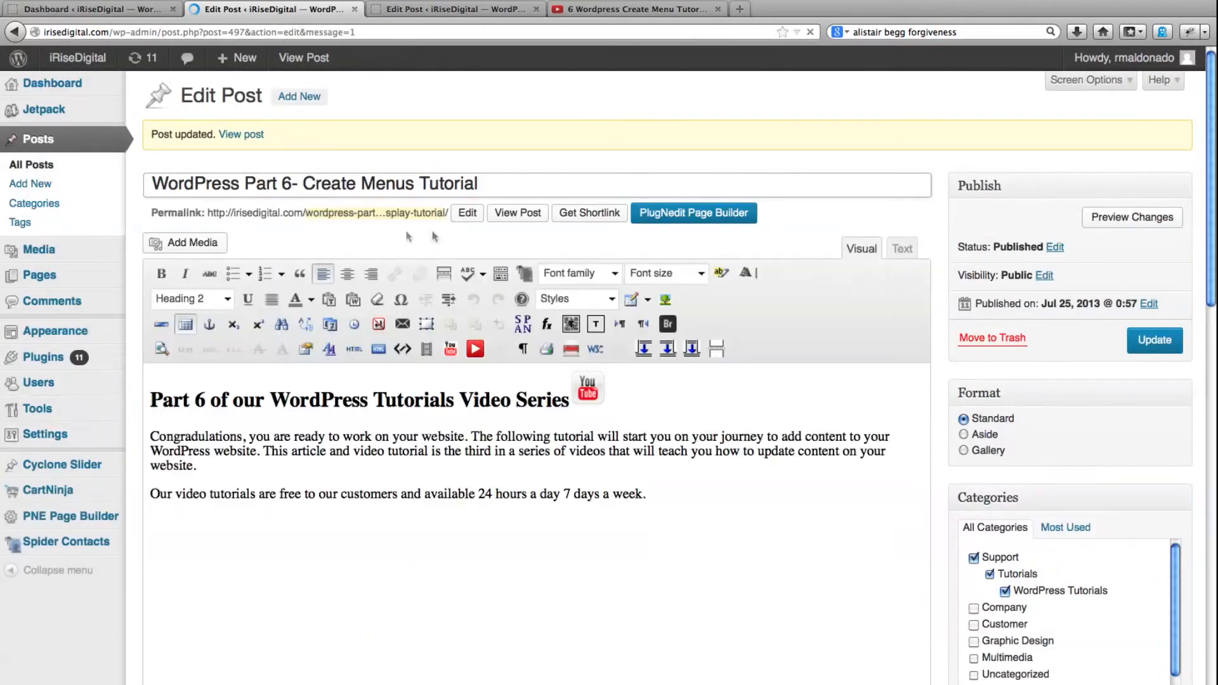
View the published Part 6 post, test the YouTube button's link and return to the post page
click(300, 59)
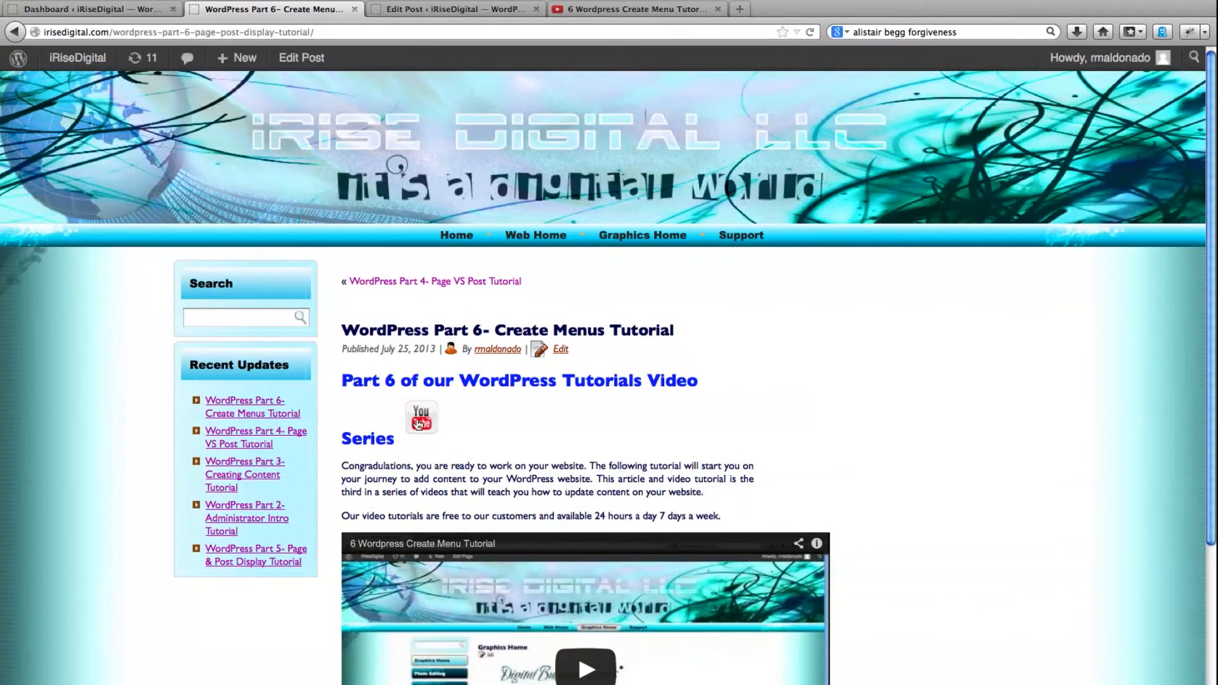
click(418, 423)
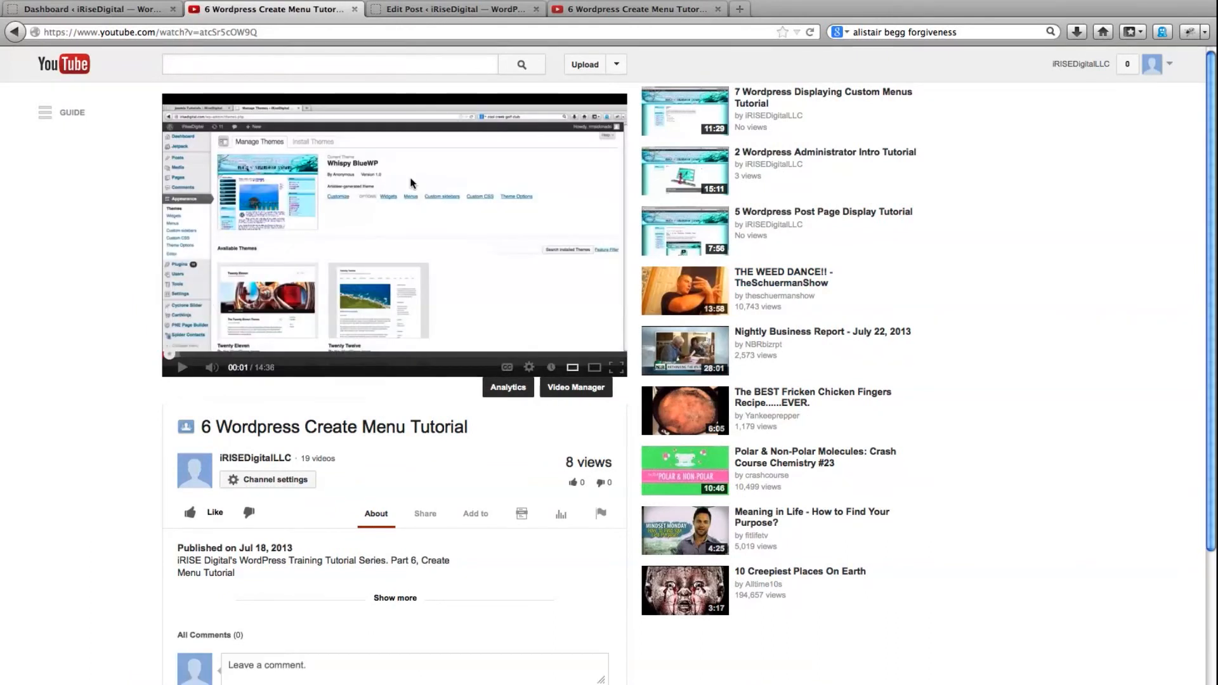
click(14, 32)
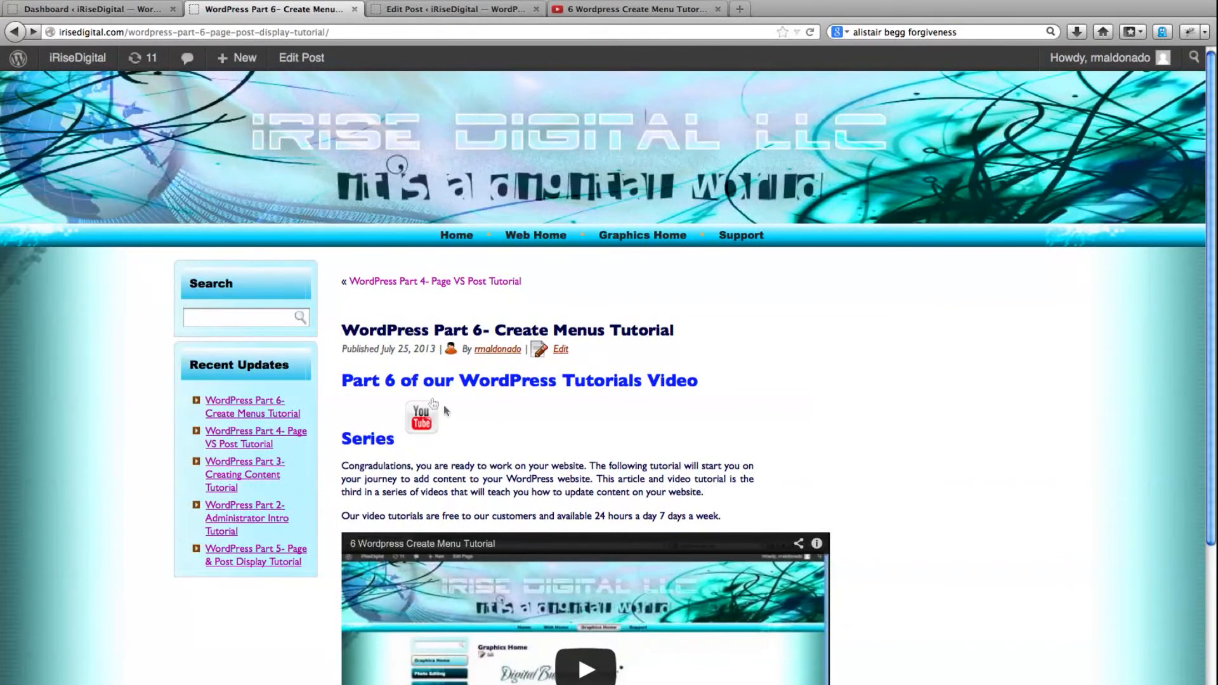
click(308, 67)
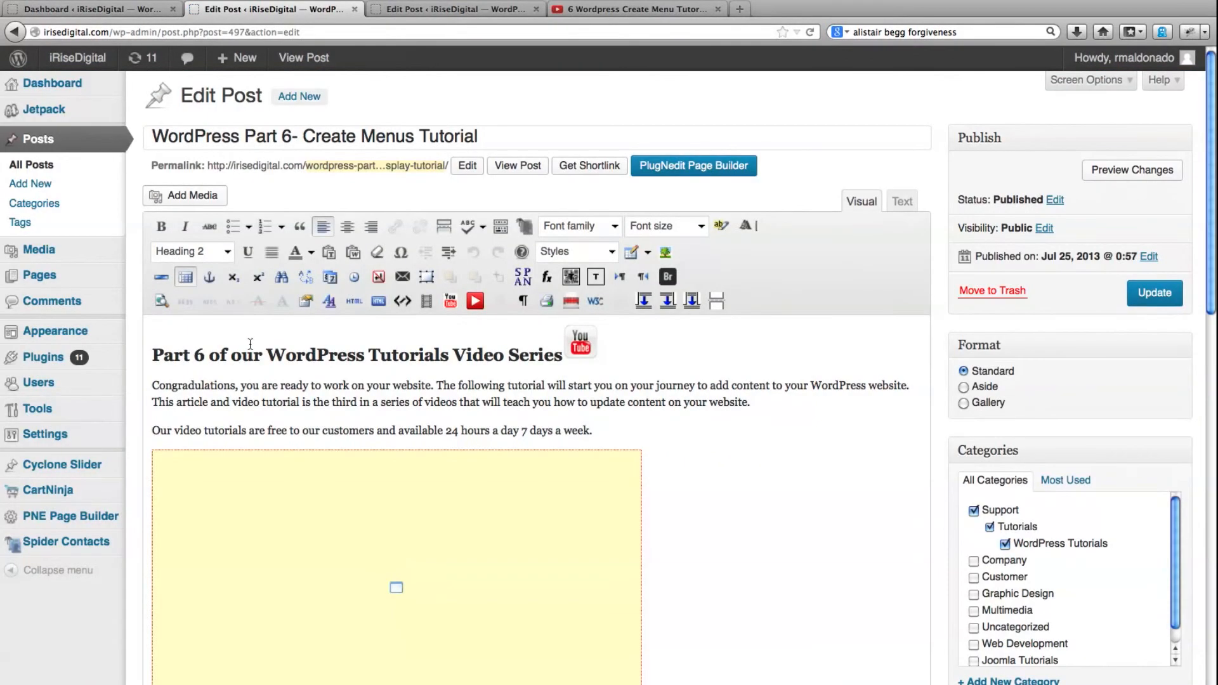
drag(152, 355, 558, 353)
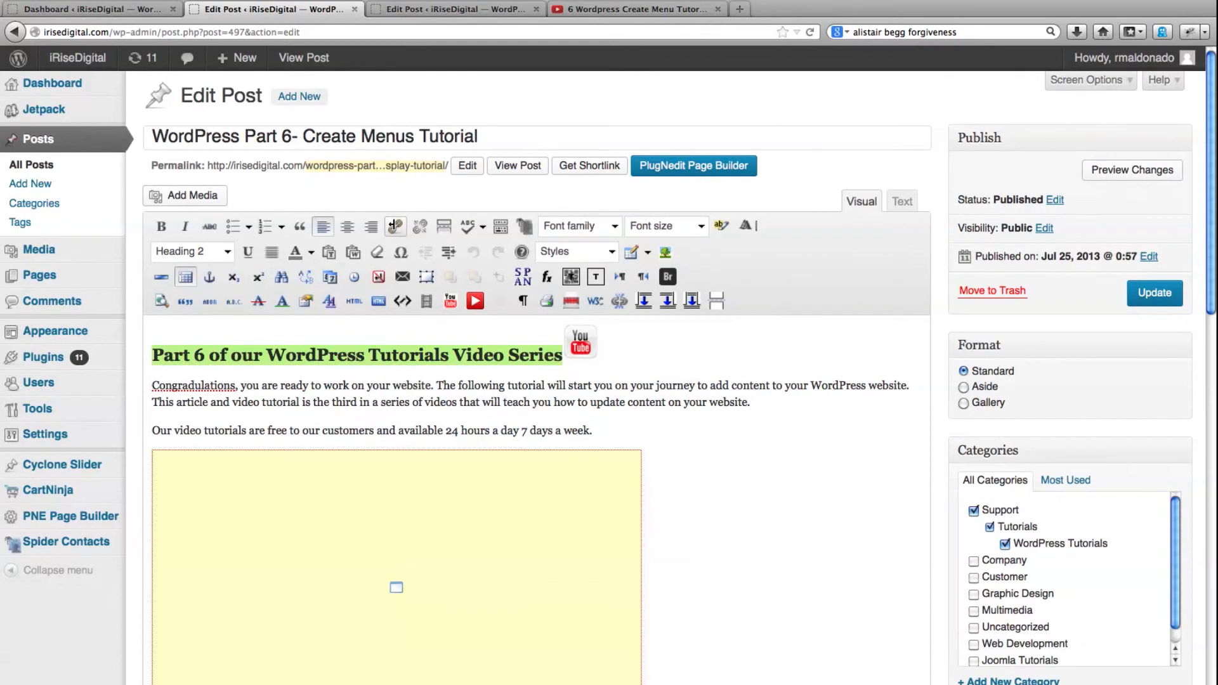
click(395, 226)
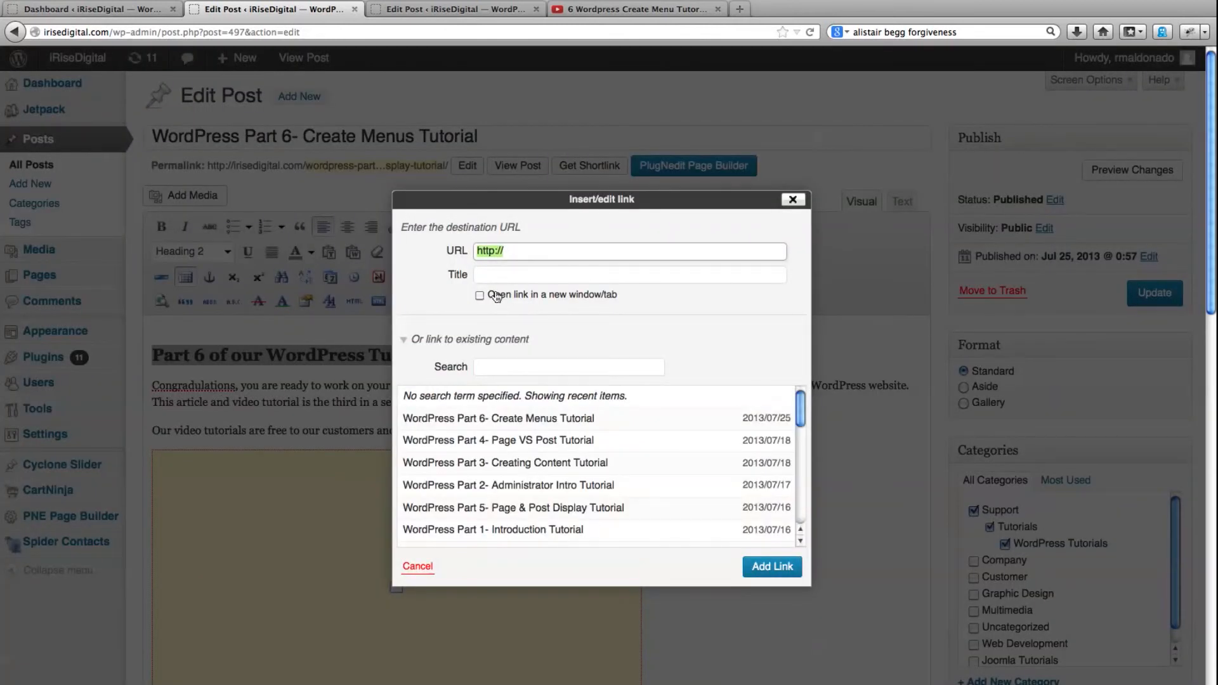
key(super+v)
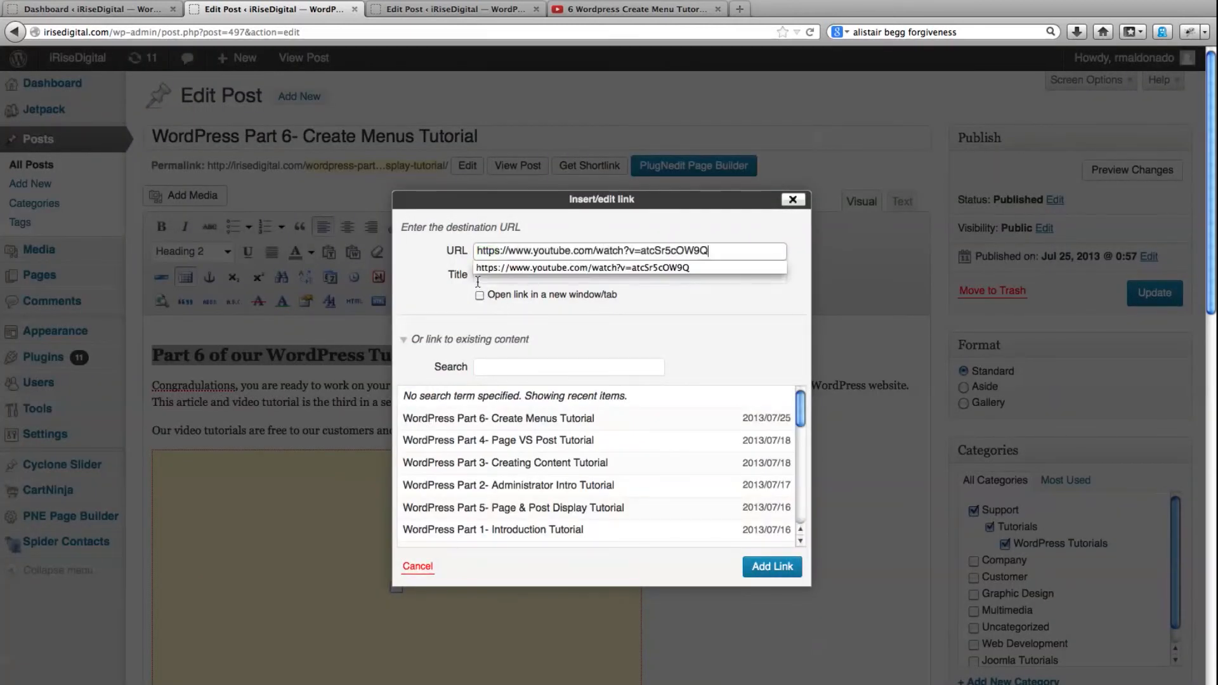
click(413, 302)
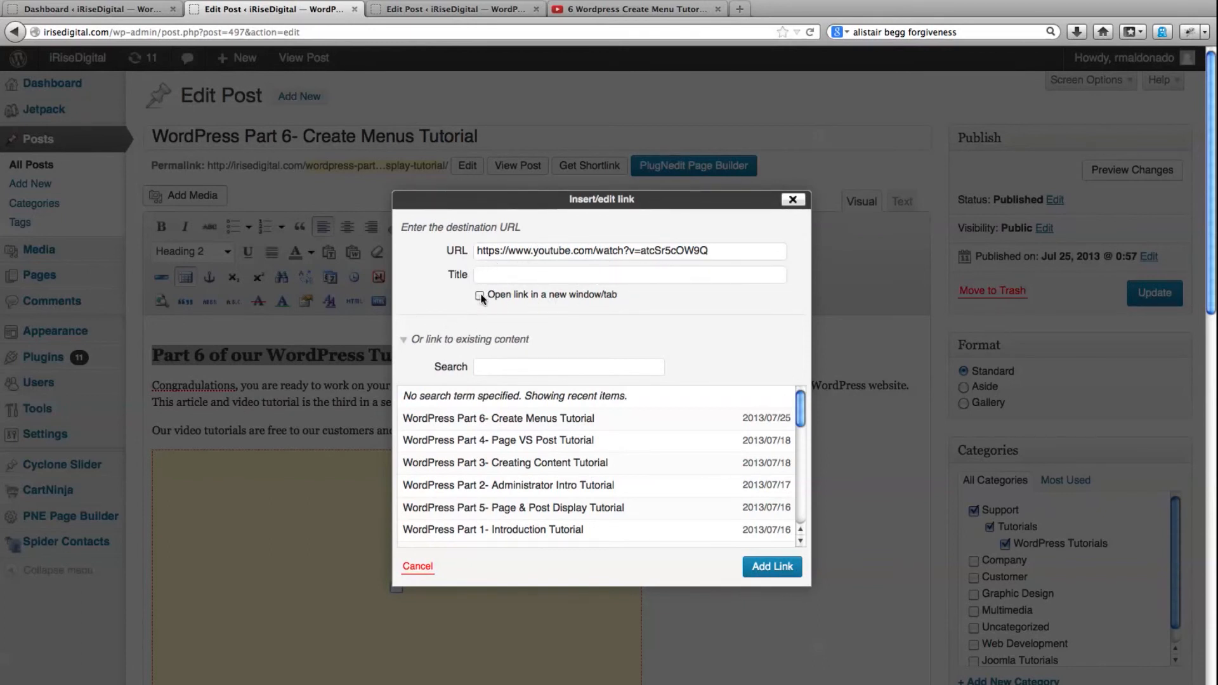
click(767, 566)
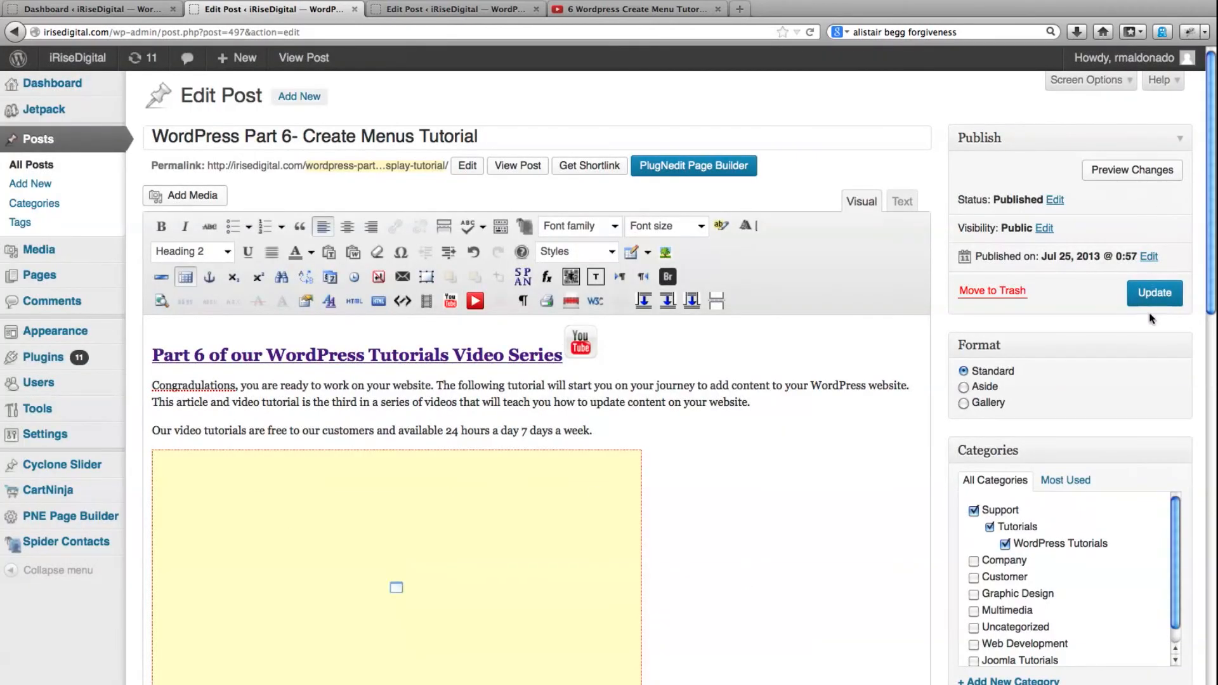
Update the post and test the heading's YouTube link on the published page
click(1153, 293)
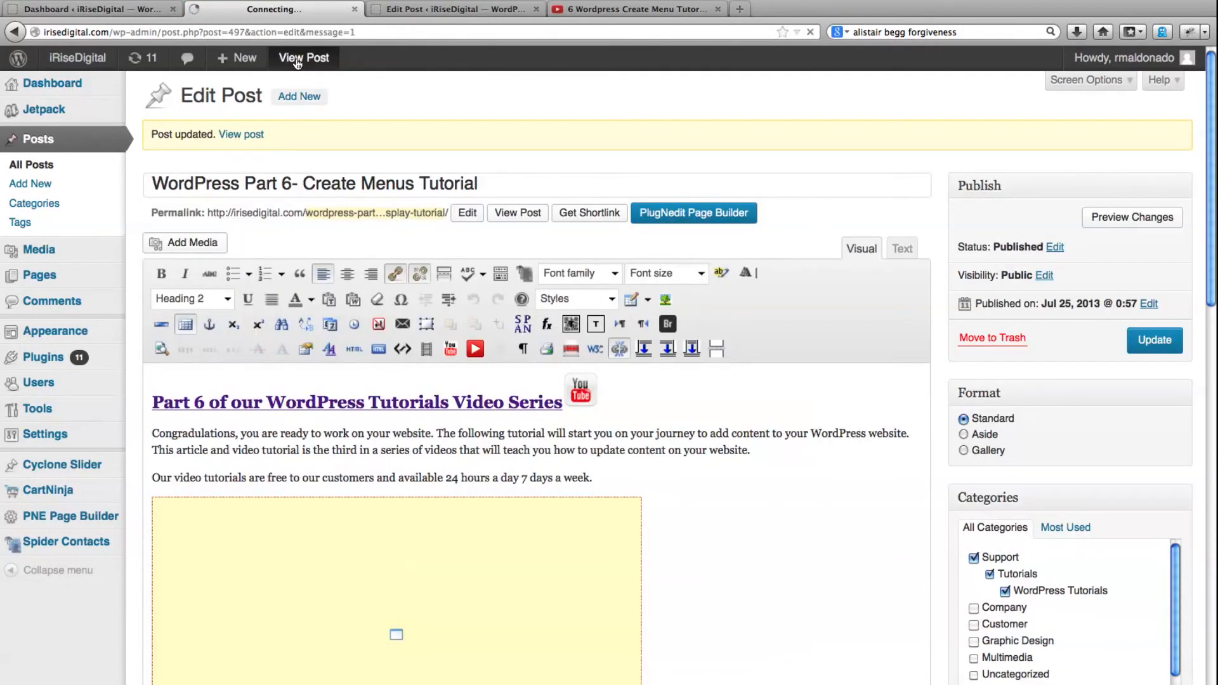
mouse_move(538, 261)
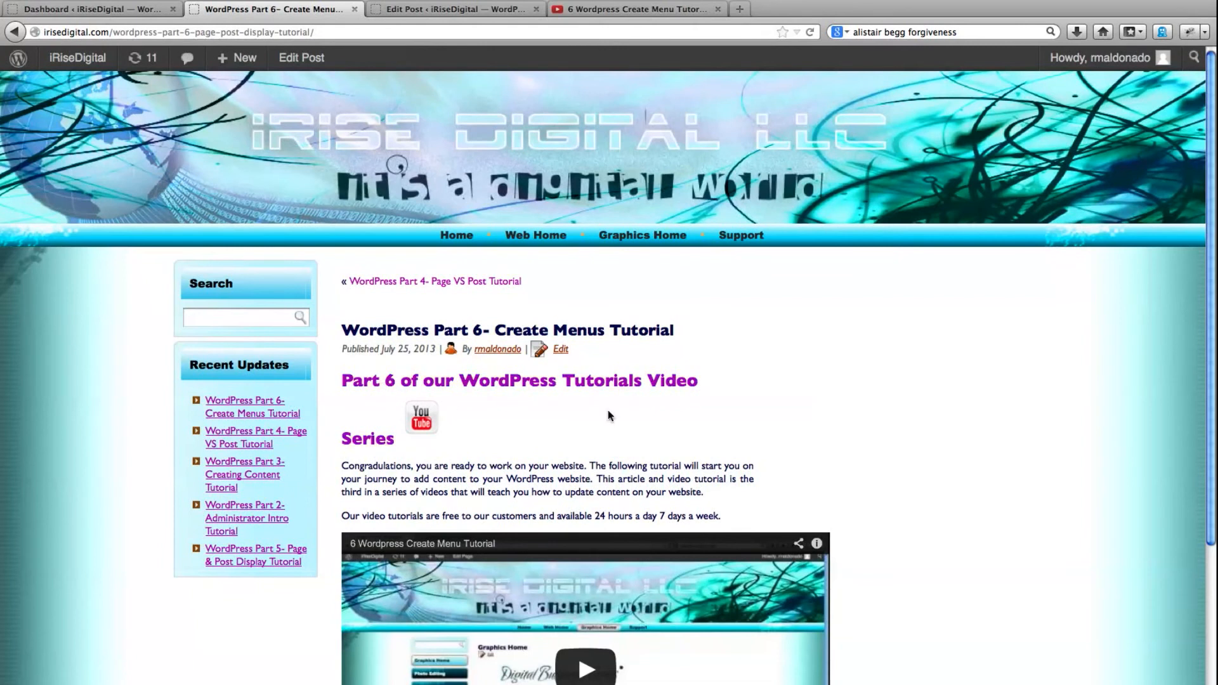
click(380, 384)
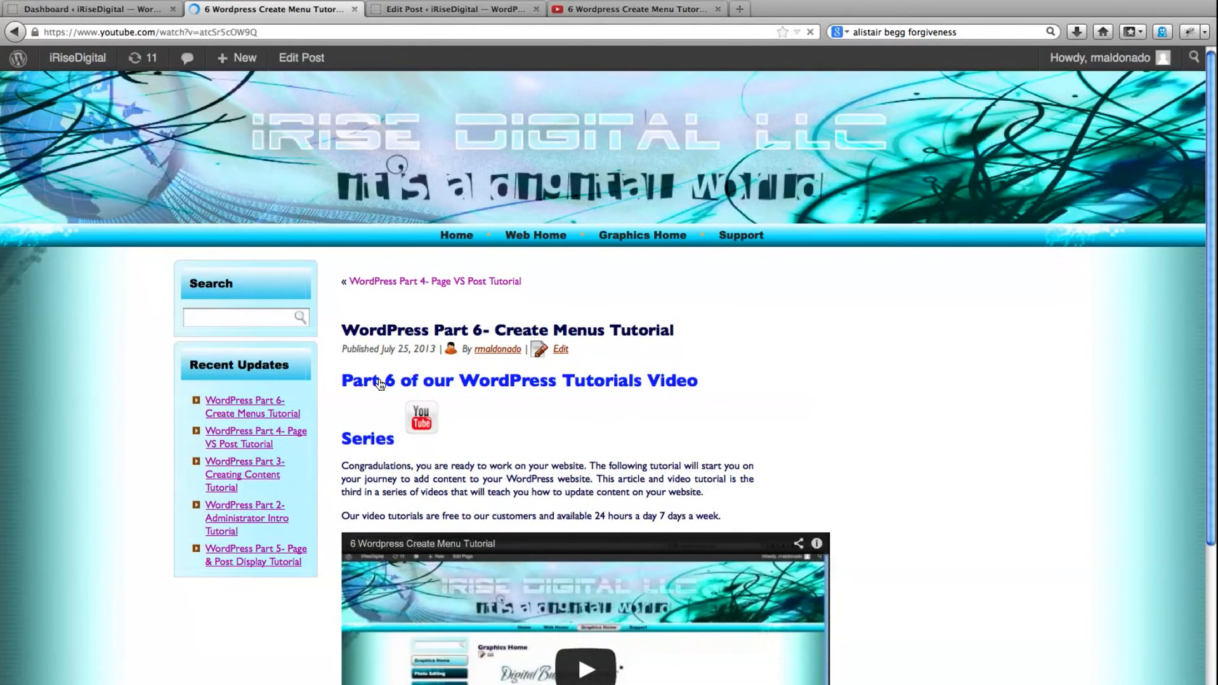